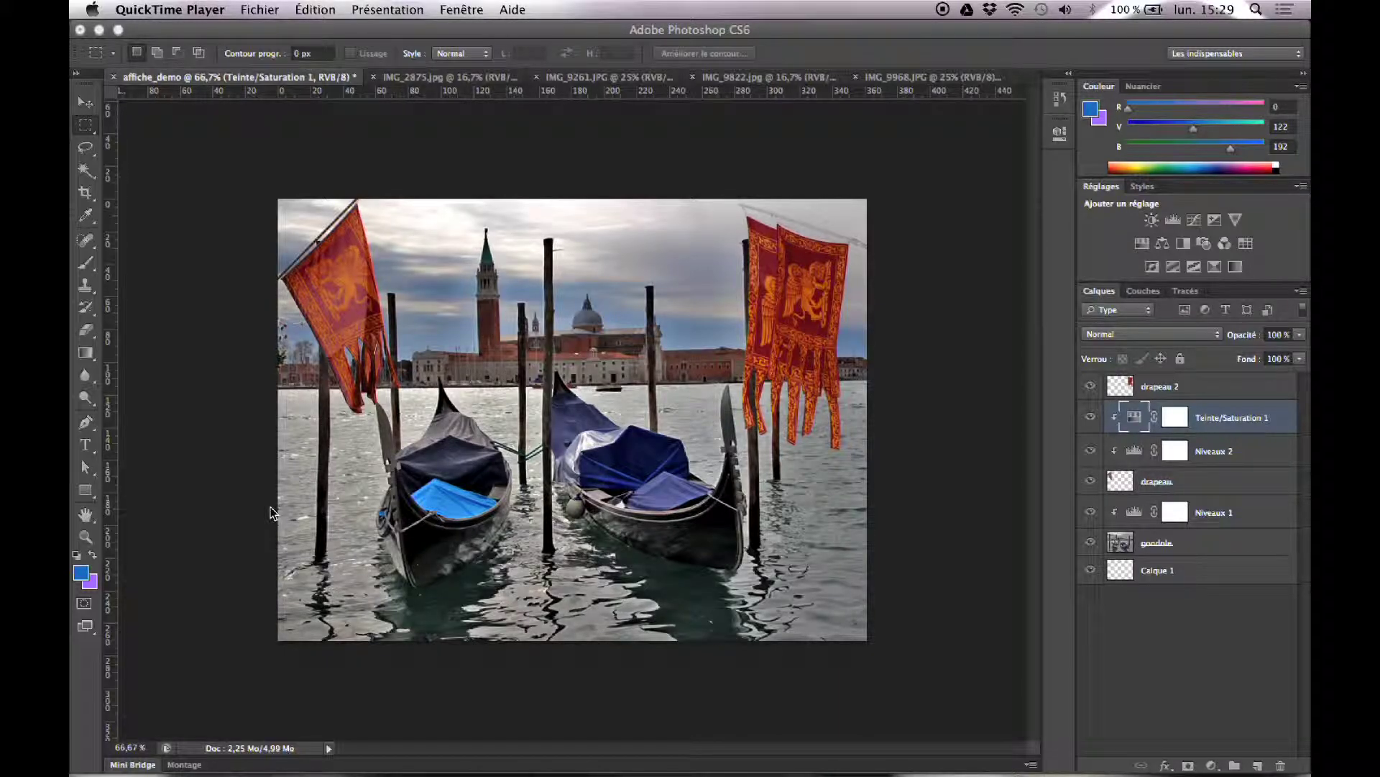
# Add a new layer above the drapeau 2 layer and name it copyright
pyautogui.click(1185, 418)
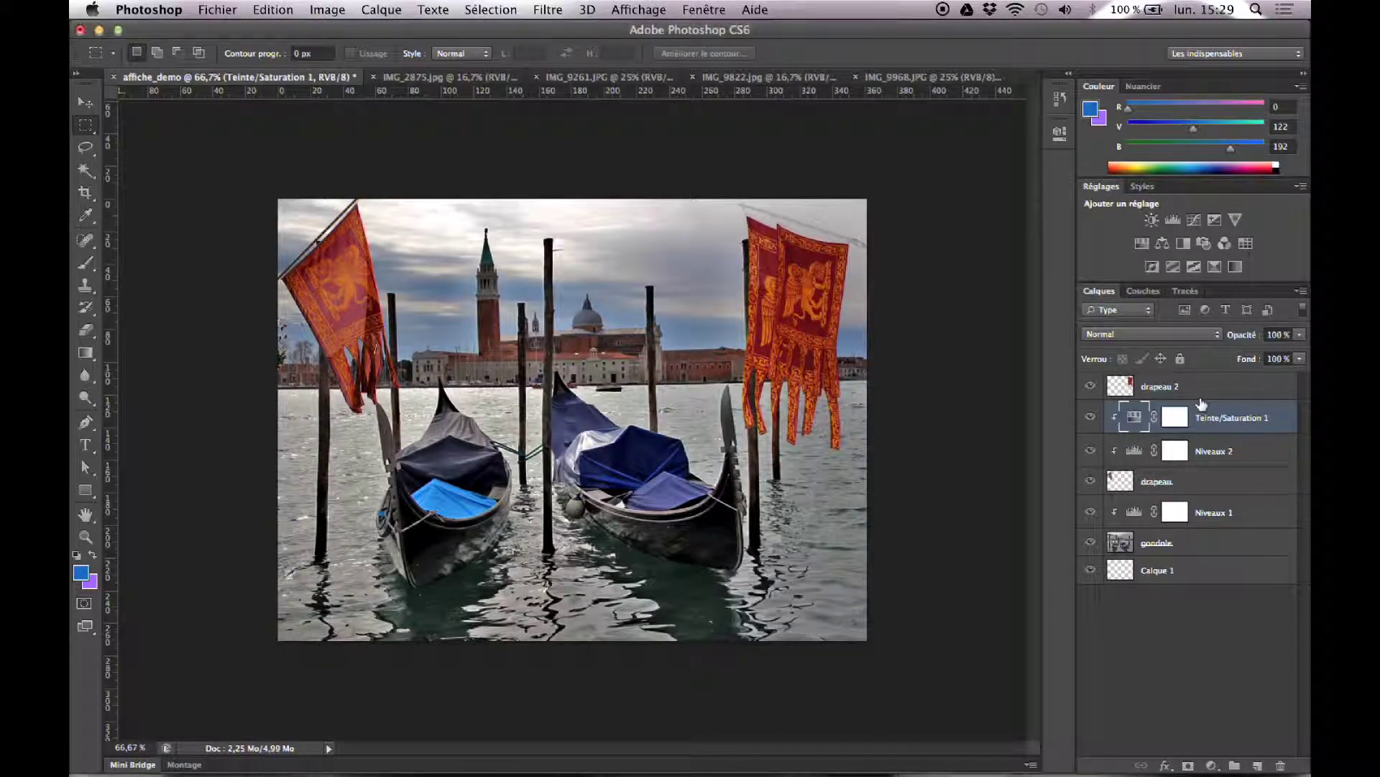
pyautogui.click(1214, 397)
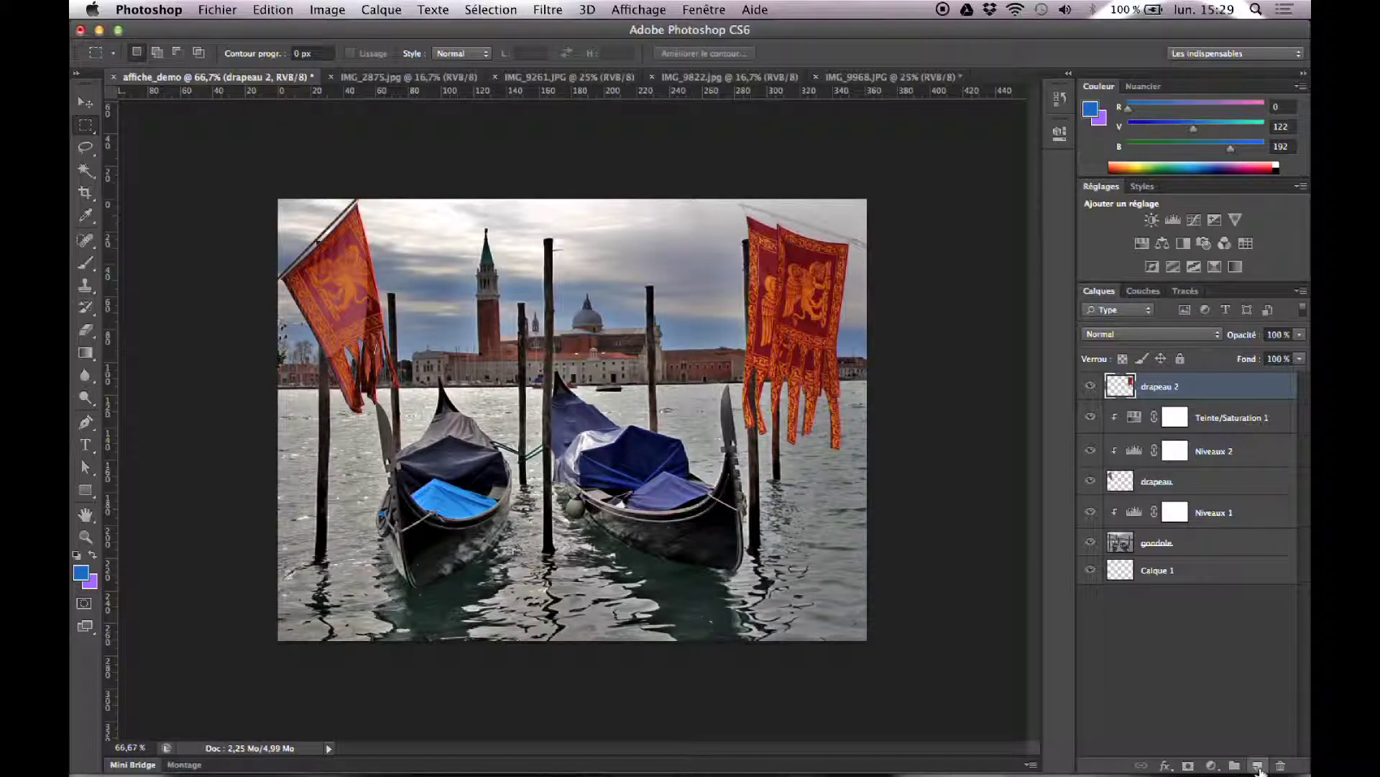
pyautogui.click(1258, 767)
pyautogui.doubleClick(1160, 387)
pyautogui.write('t')
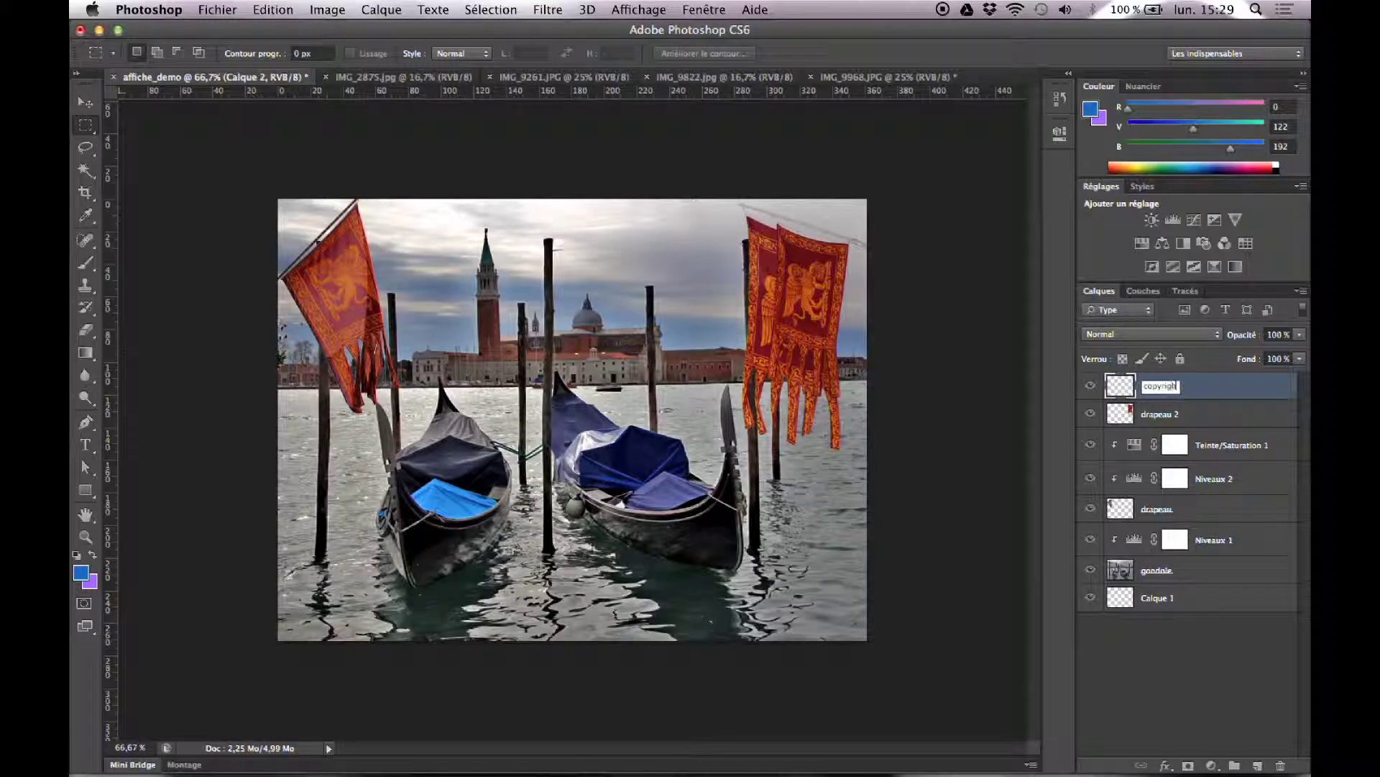
pyautogui.press('Return')
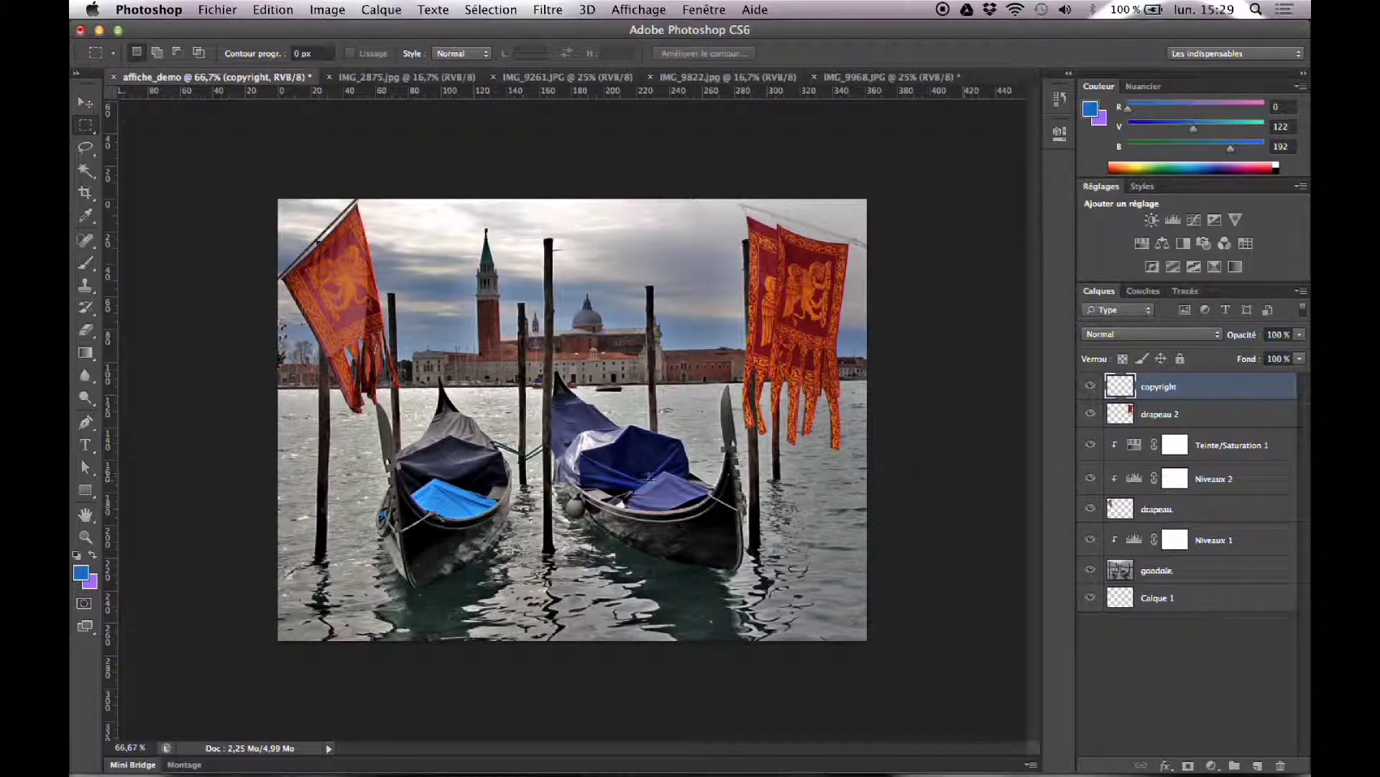
pyautogui.click(81, 571)
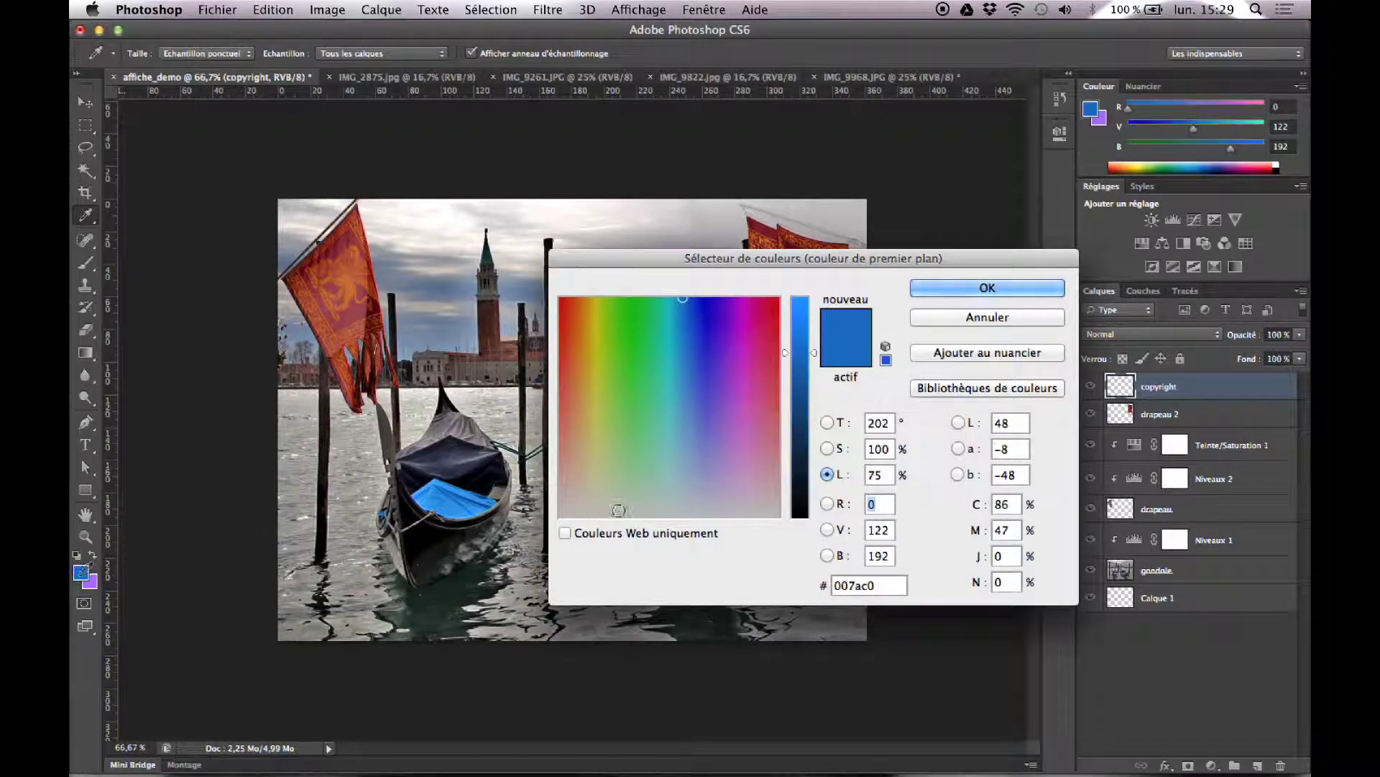
pyautogui.moveTo(809, 489); pyautogui.dragTo(810, 563)
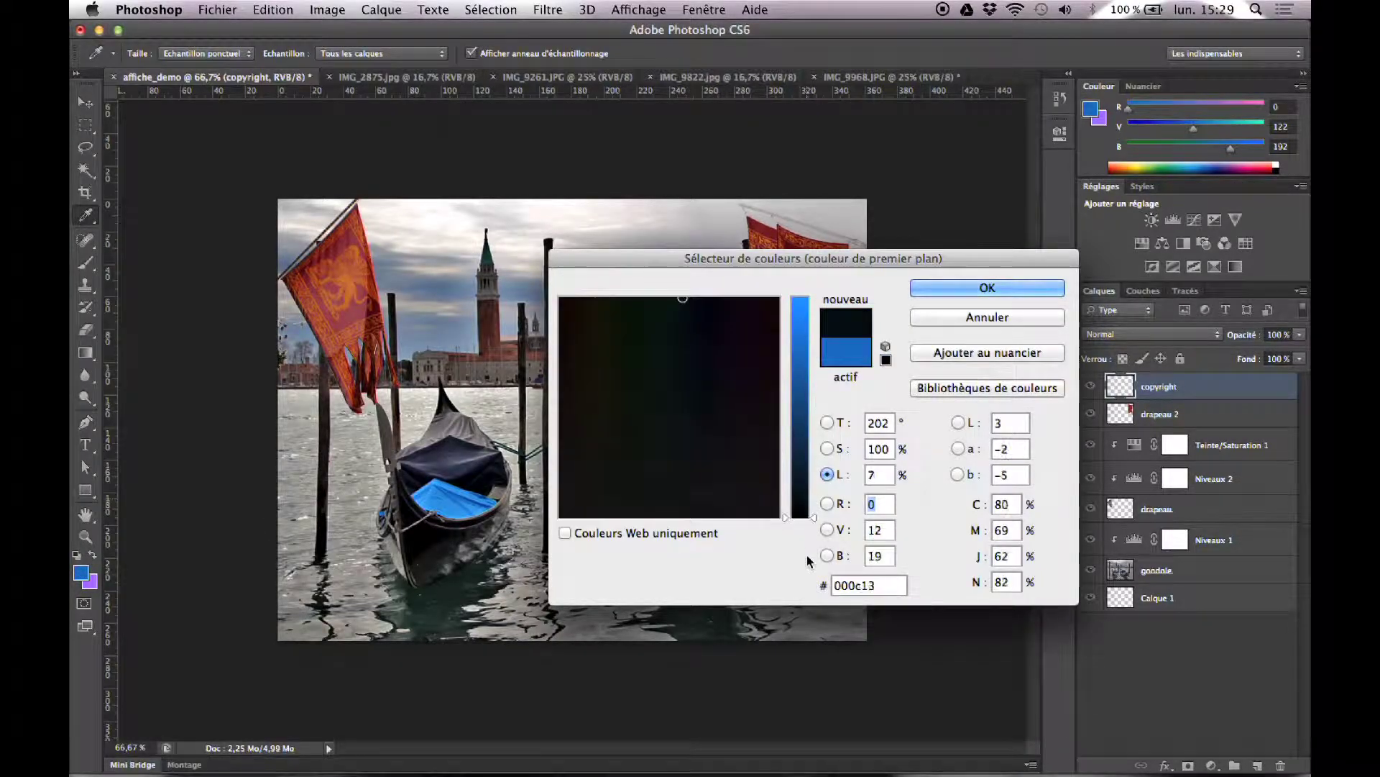
pyautogui.click(960, 320)
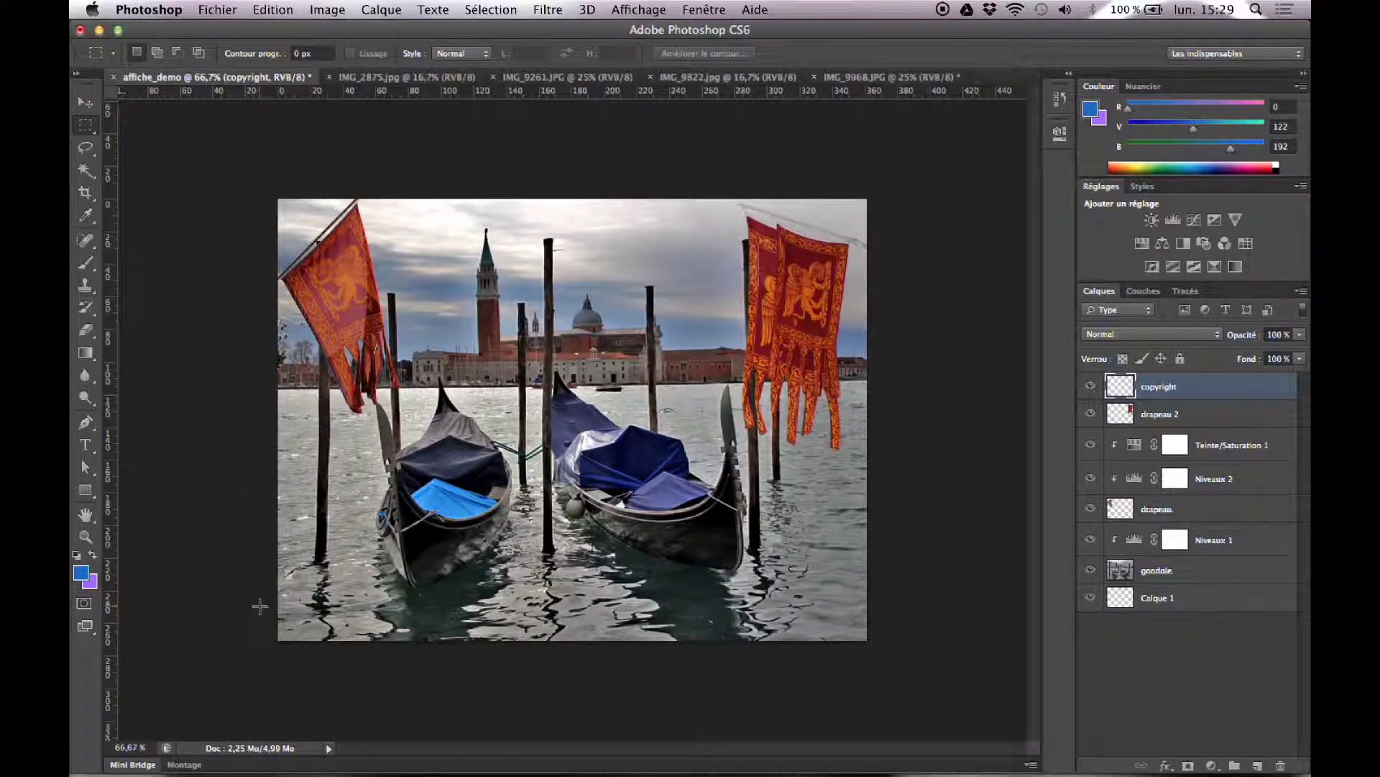
# Select a thin full-width strip along the image's lower edge and set the foreground colour to black (#000000)
pyautogui.moveTo(259, 601); pyautogui.dragTo(881, 668)
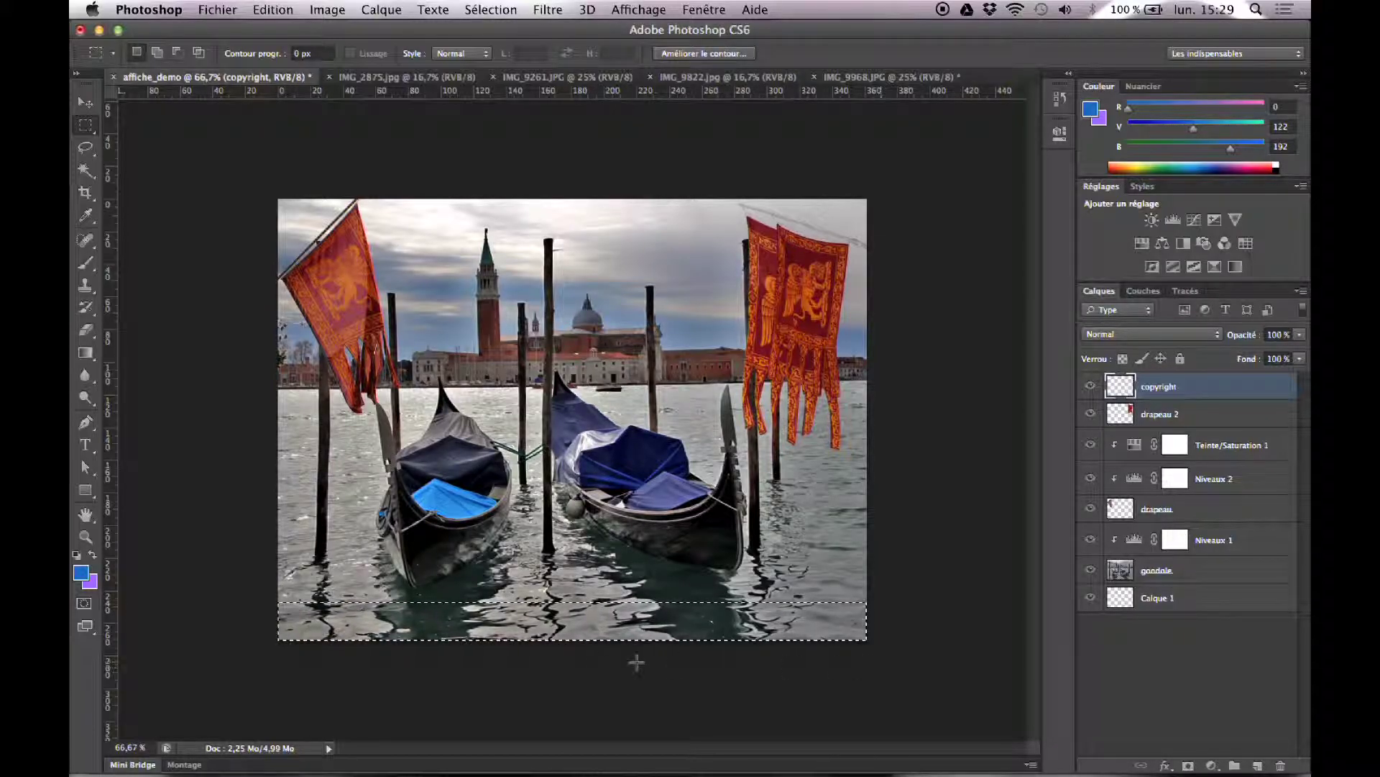
pyautogui.click(83, 572)
pyautogui.click(798, 479)
pyautogui.moveTo(798, 504); pyautogui.dragTo(796, 543)
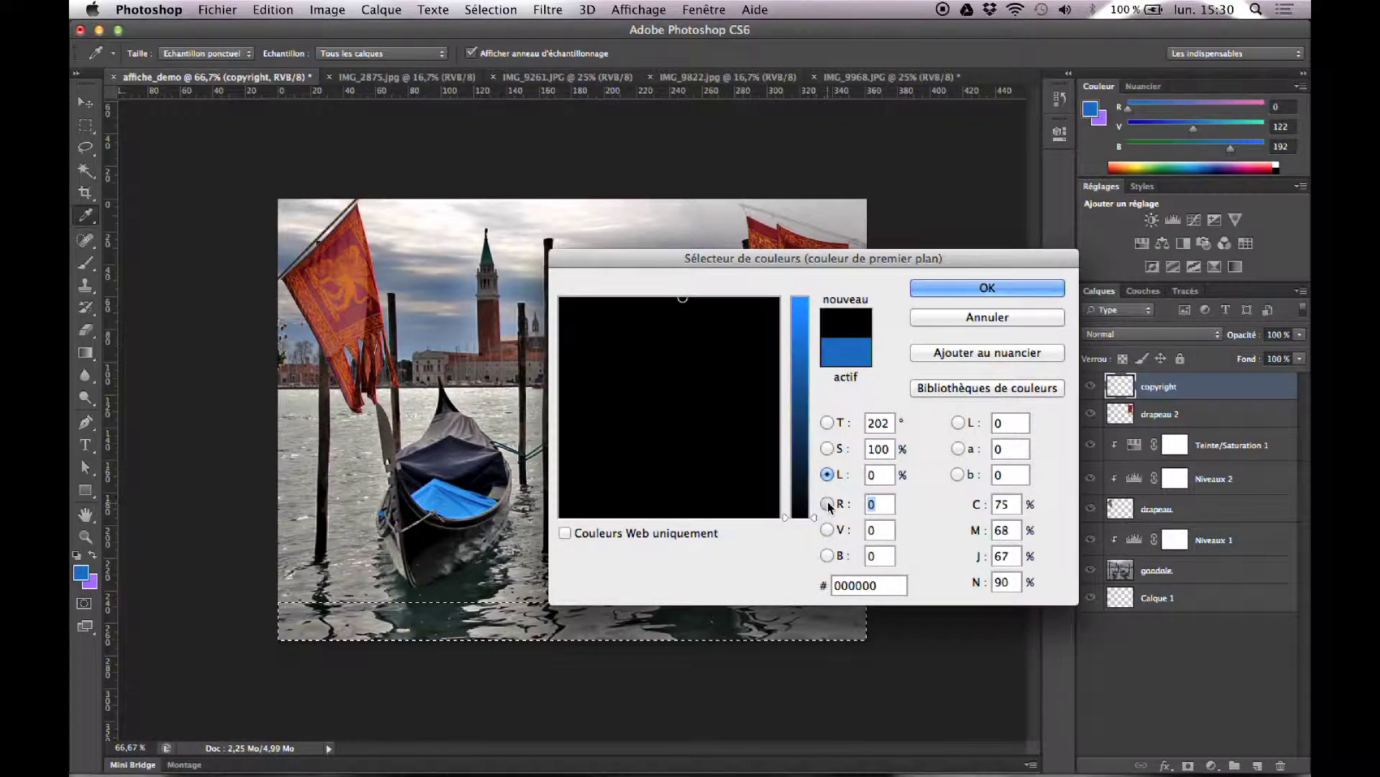
pyautogui.click(828, 503)
pyautogui.click(828, 530)
pyautogui.click(827, 555)
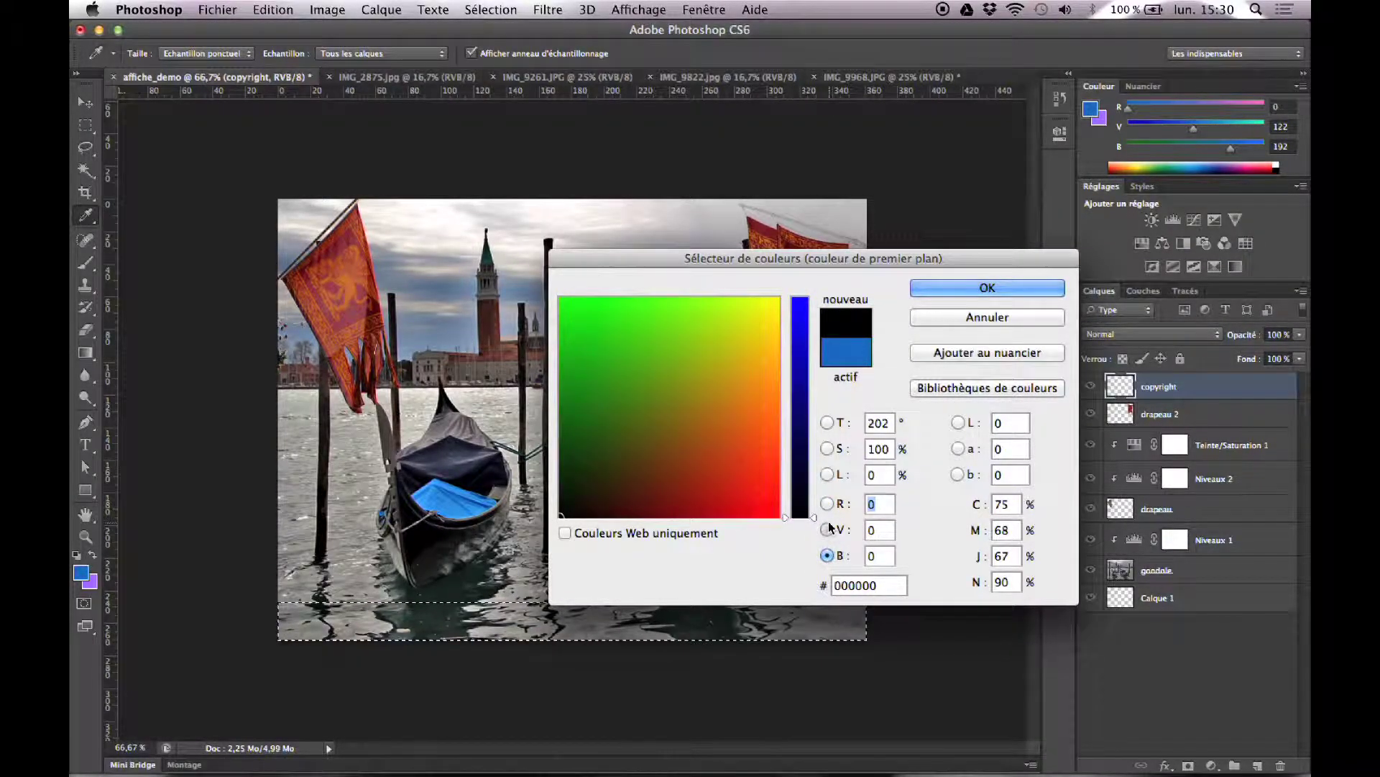
pyautogui.click(828, 530)
pyautogui.click(831, 505)
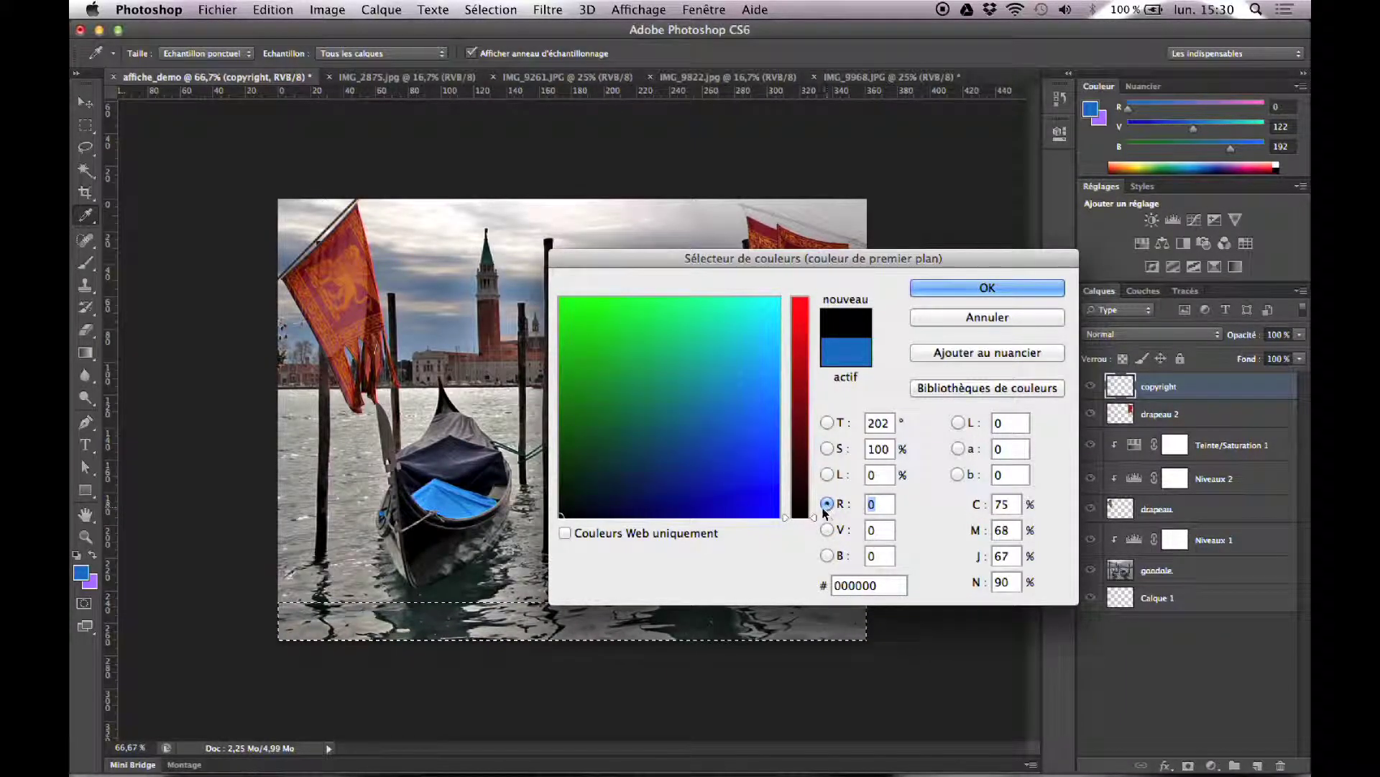
pyautogui.moveTo(799, 496)
pyautogui.mouseDown()
pyautogui.moveTo(796, 450)
pyautogui.moveTo(740, 478)
pyautogui.moveTo(557, 519)
pyautogui.mouseUp()
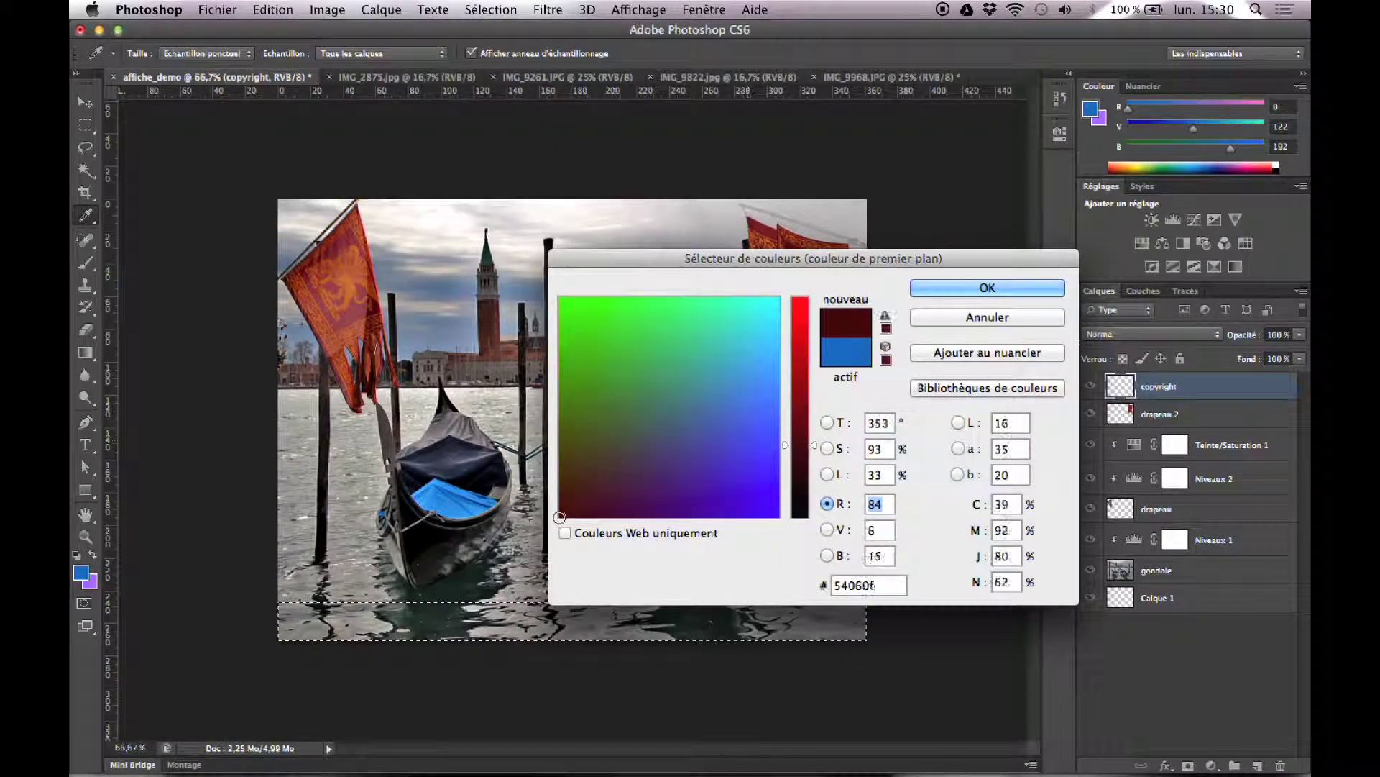
pyautogui.click(828, 422)
pyautogui.moveTo(775, 473); pyautogui.dragTo(783, 566)
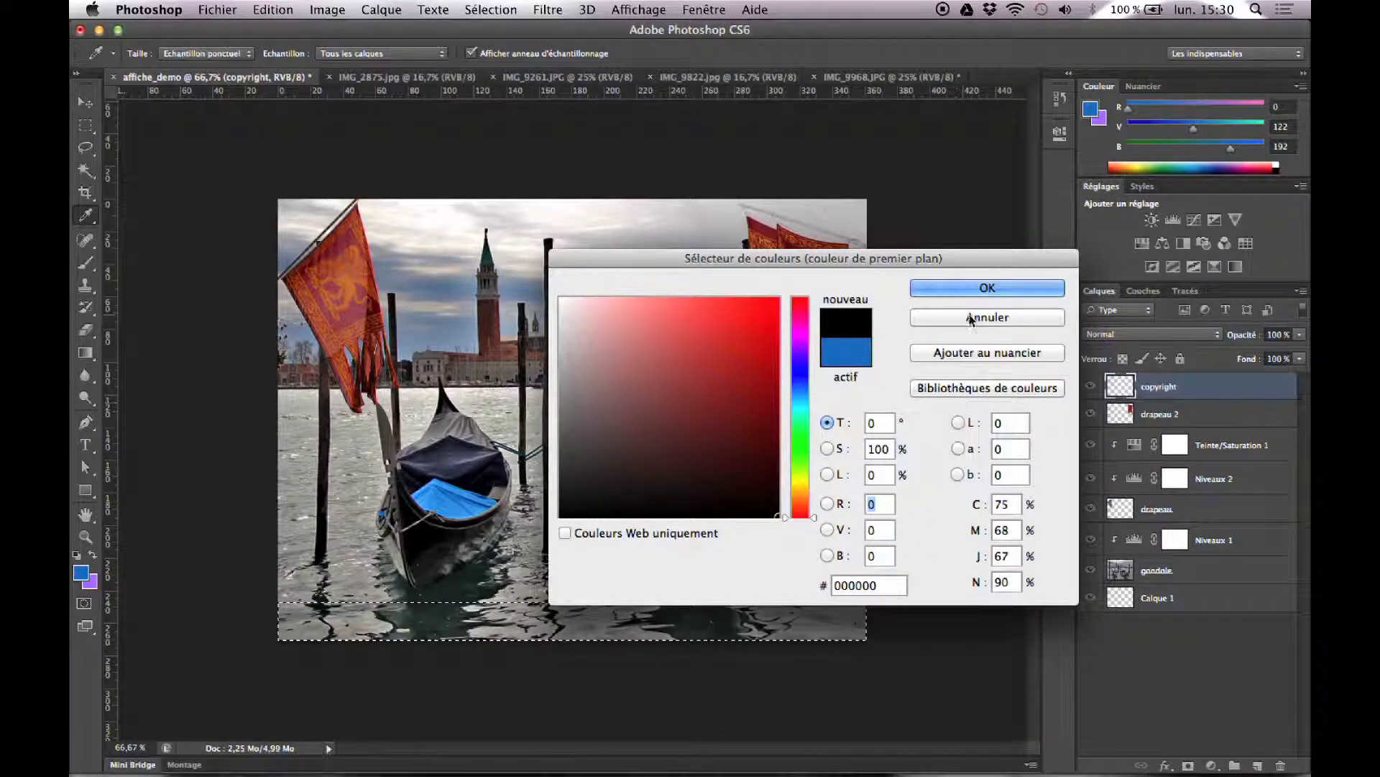
pyautogui.click(1036, 286)
# Fill the selected strip with the black foreground colour using the Paint Bucket and deselect it
pyautogui.press('m')
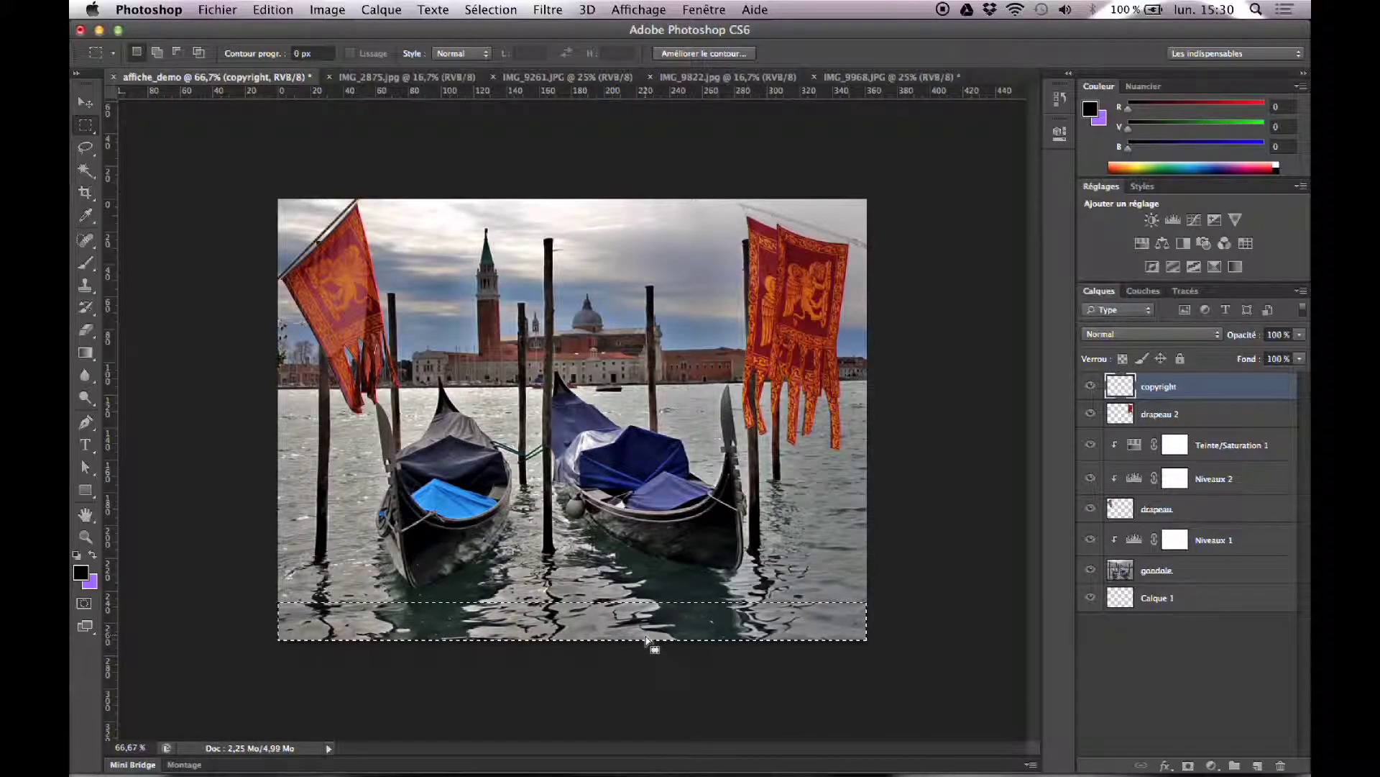
pyautogui.press('g')
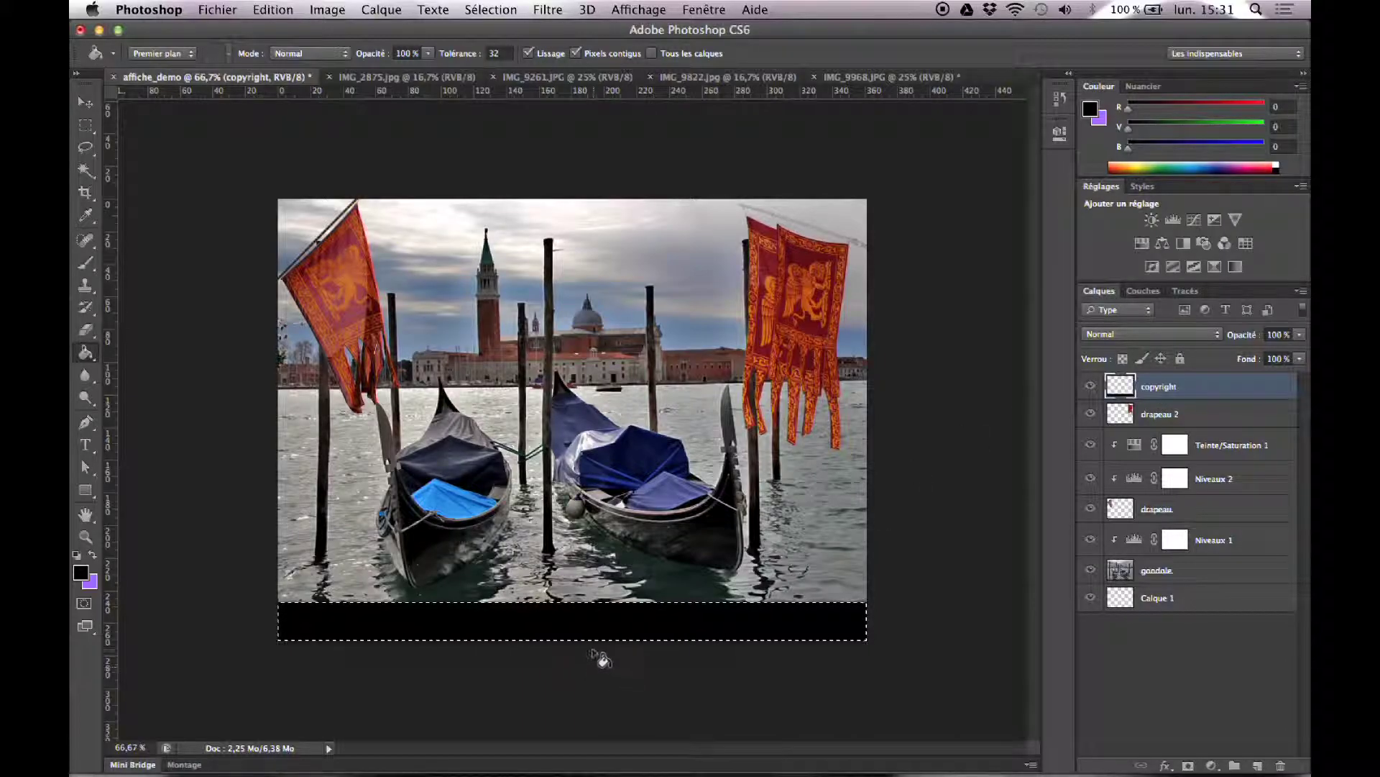
pyautogui.click(491, 10)
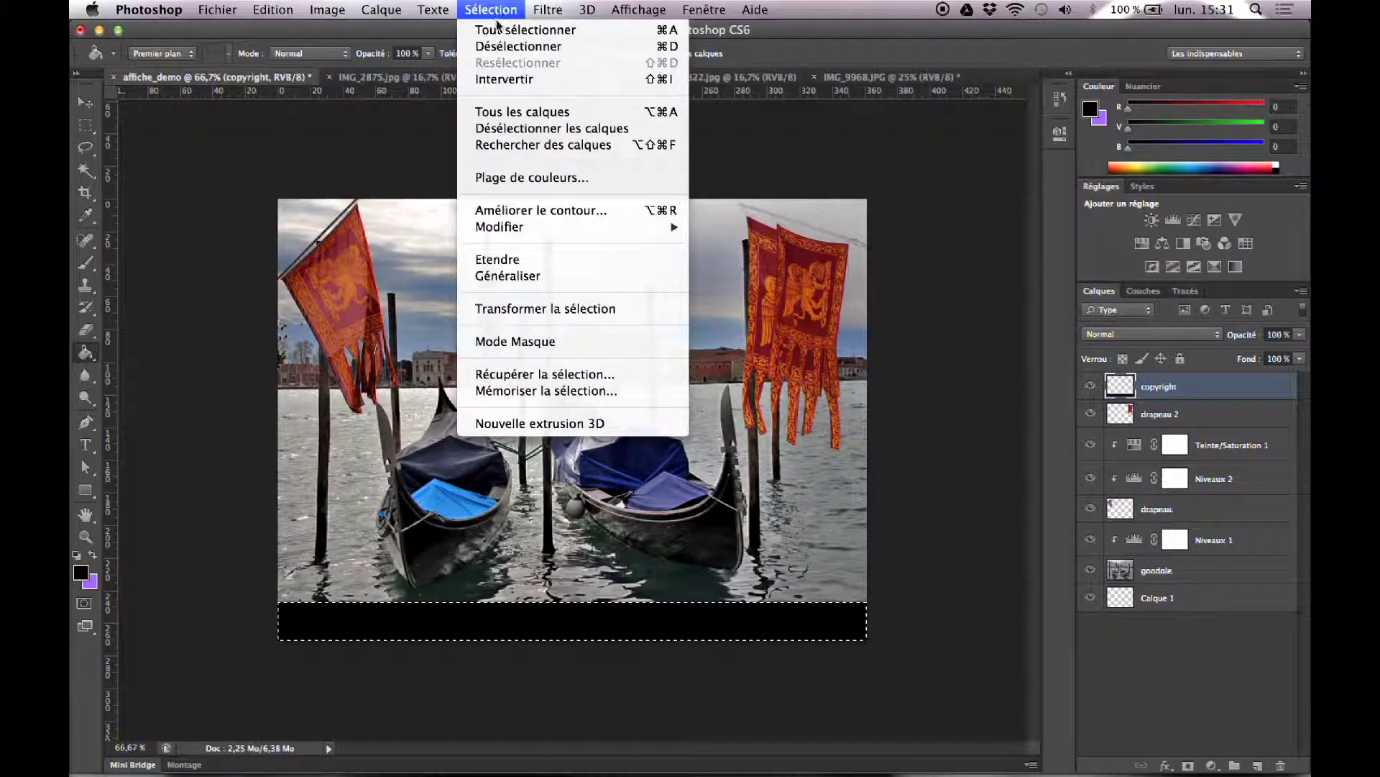
pyautogui.click(502, 48)
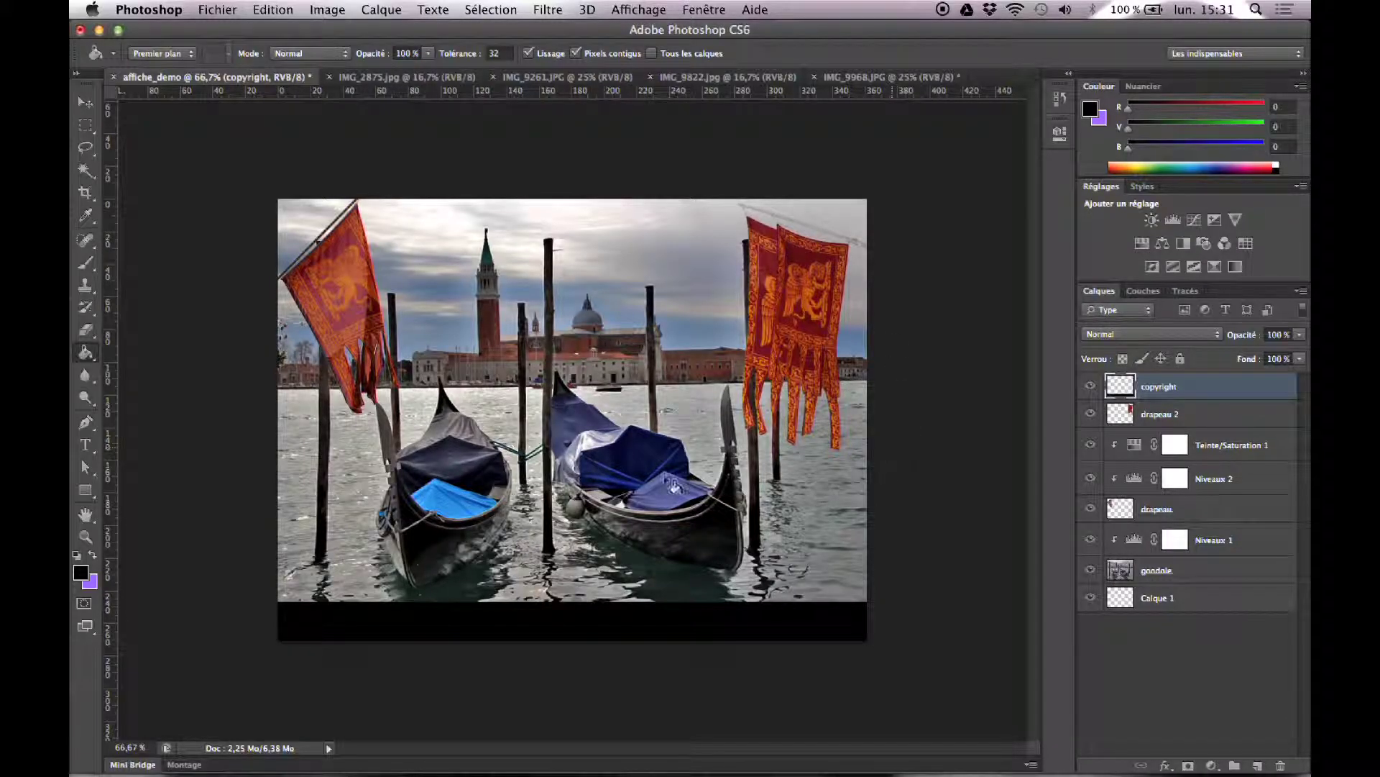
# Swap the foreground and background colours and sample an orange from the flags with the Eyedropper as the foreground colour
pyautogui.click(92, 554)
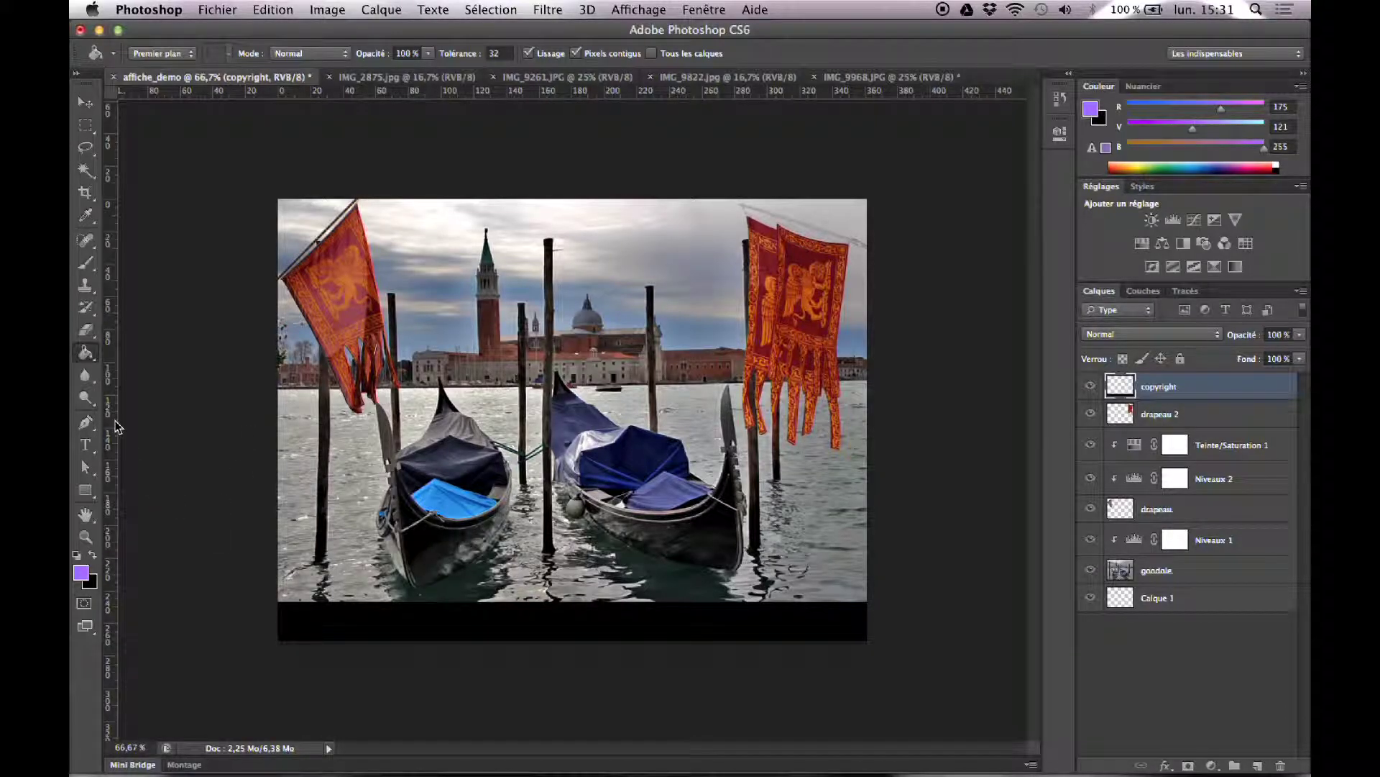
pyautogui.click(88, 215)
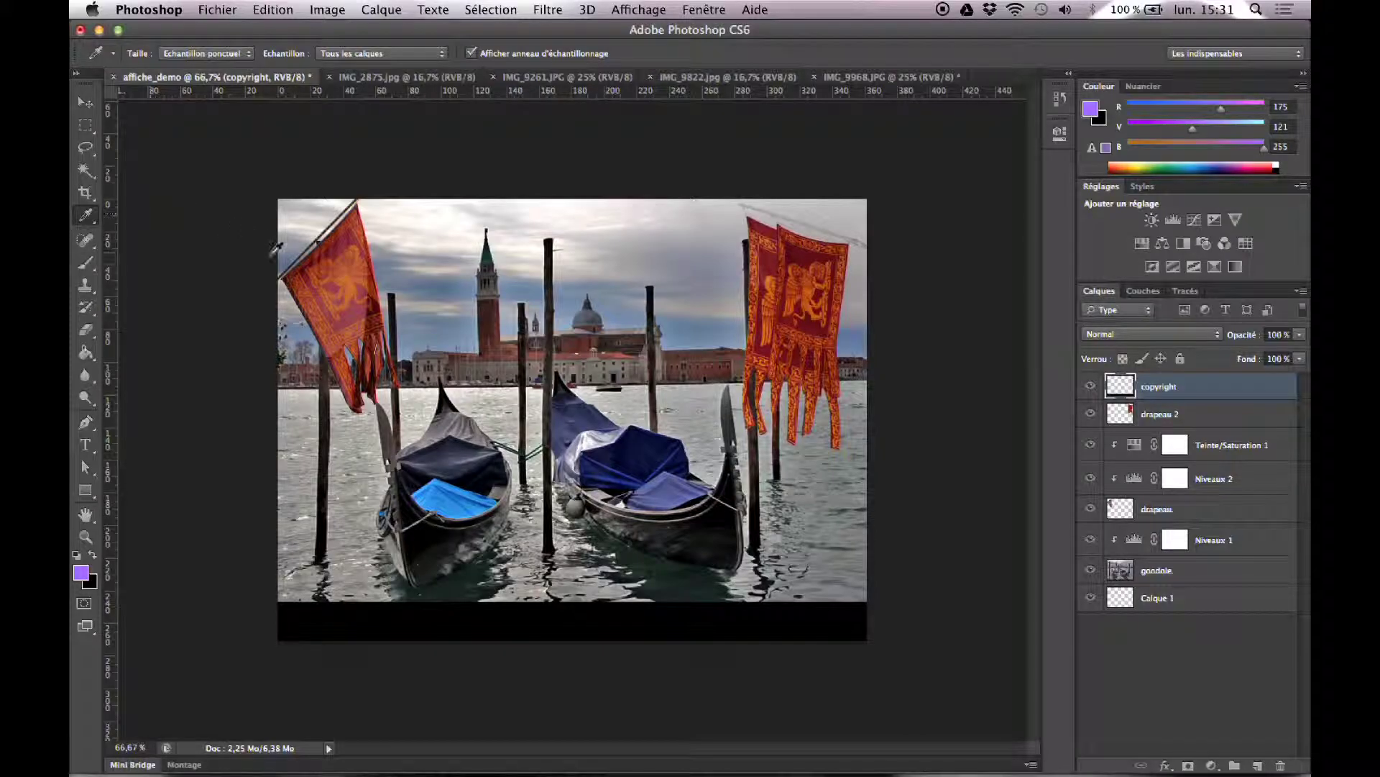
pyautogui.click(353, 308)
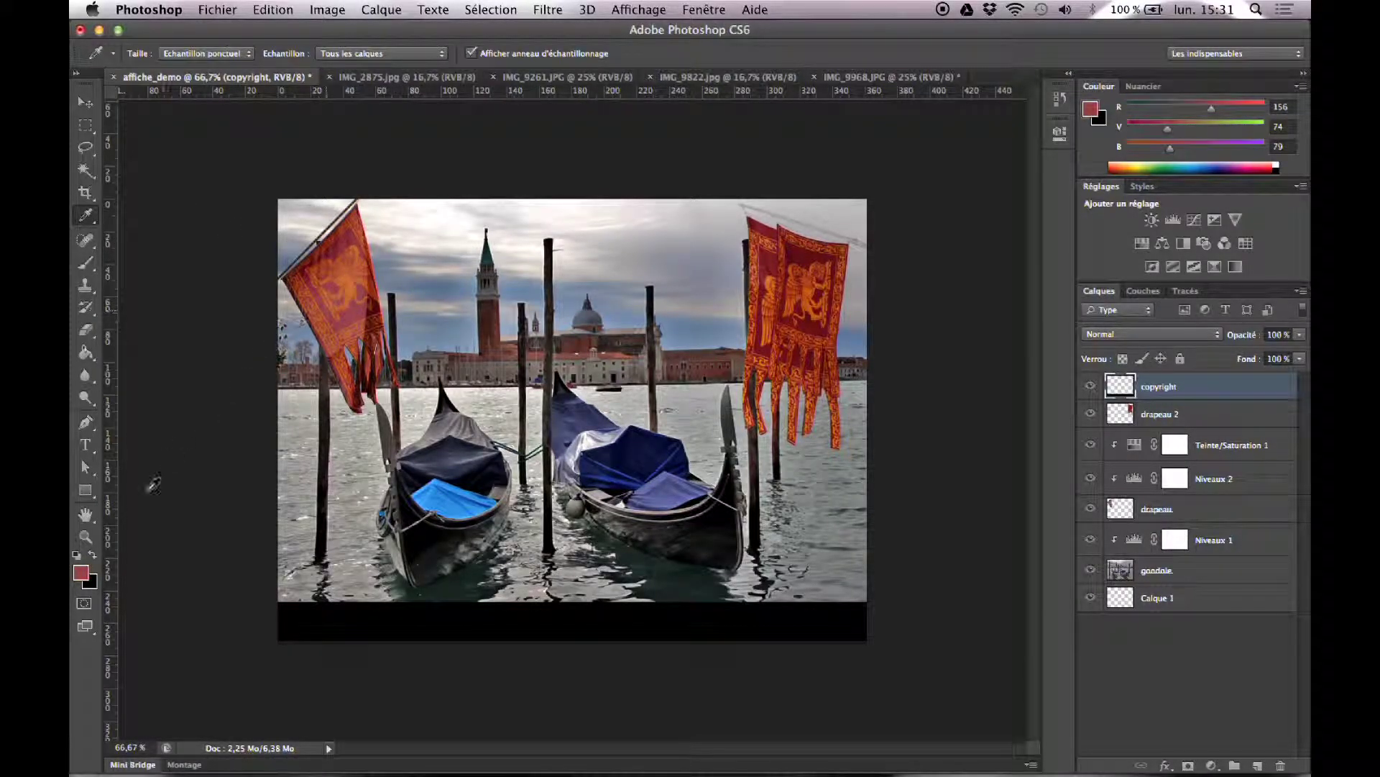
pyautogui.click(345, 282)
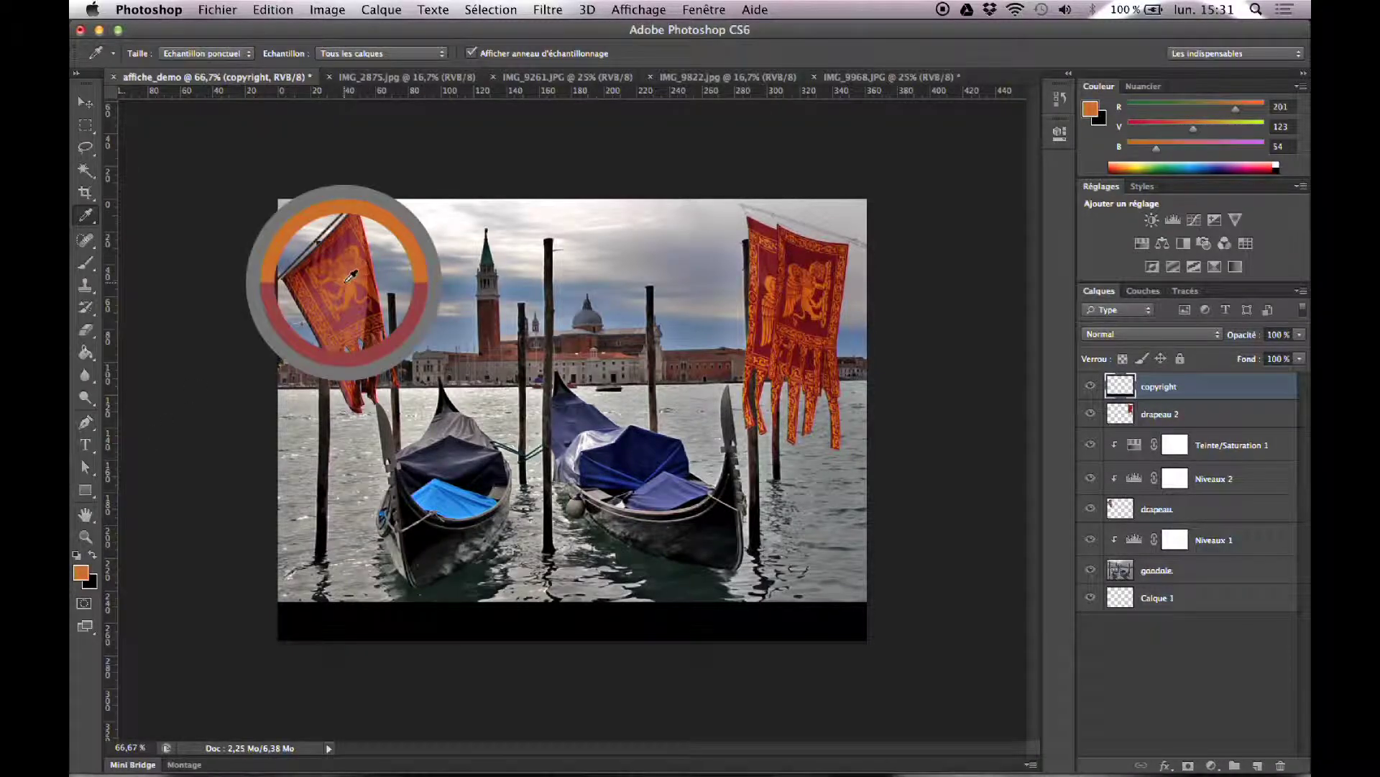
pyautogui.click(796, 252)
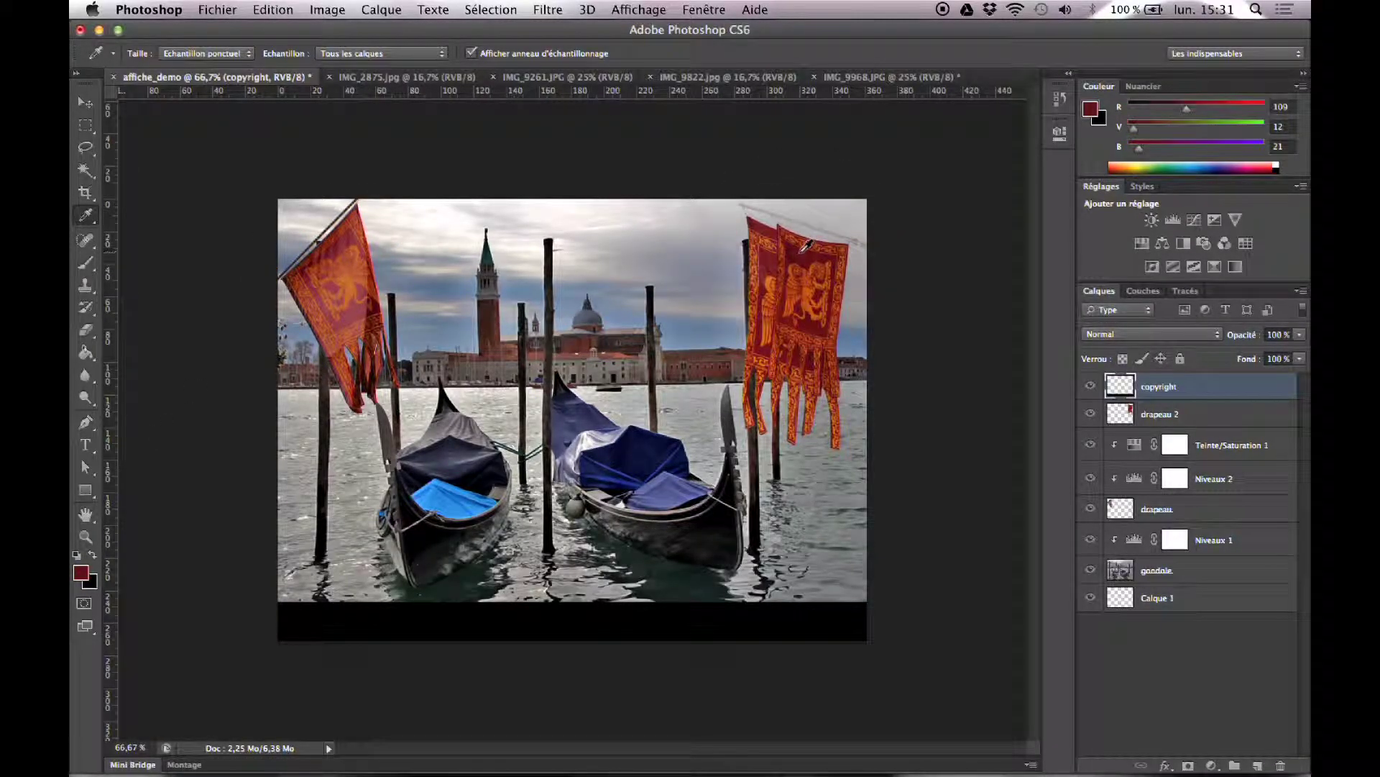
pyautogui.moveTo(778, 253); pyautogui.dragTo(773, 277)
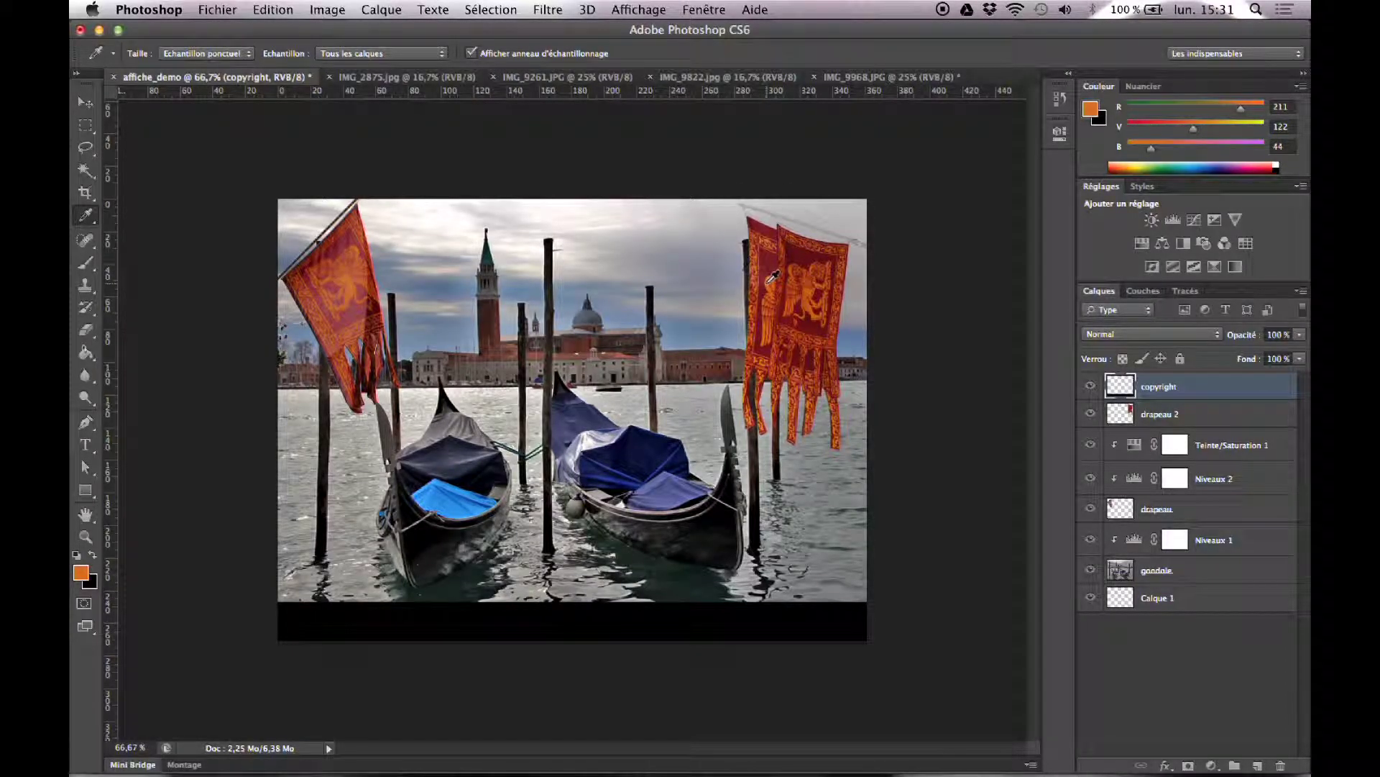
pyautogui.click(773, 277)
# Adjust the foreground colour to the brighter orange #eb8436, with saturation 77% and brightness 92%
pyautogui.click(83, 573)
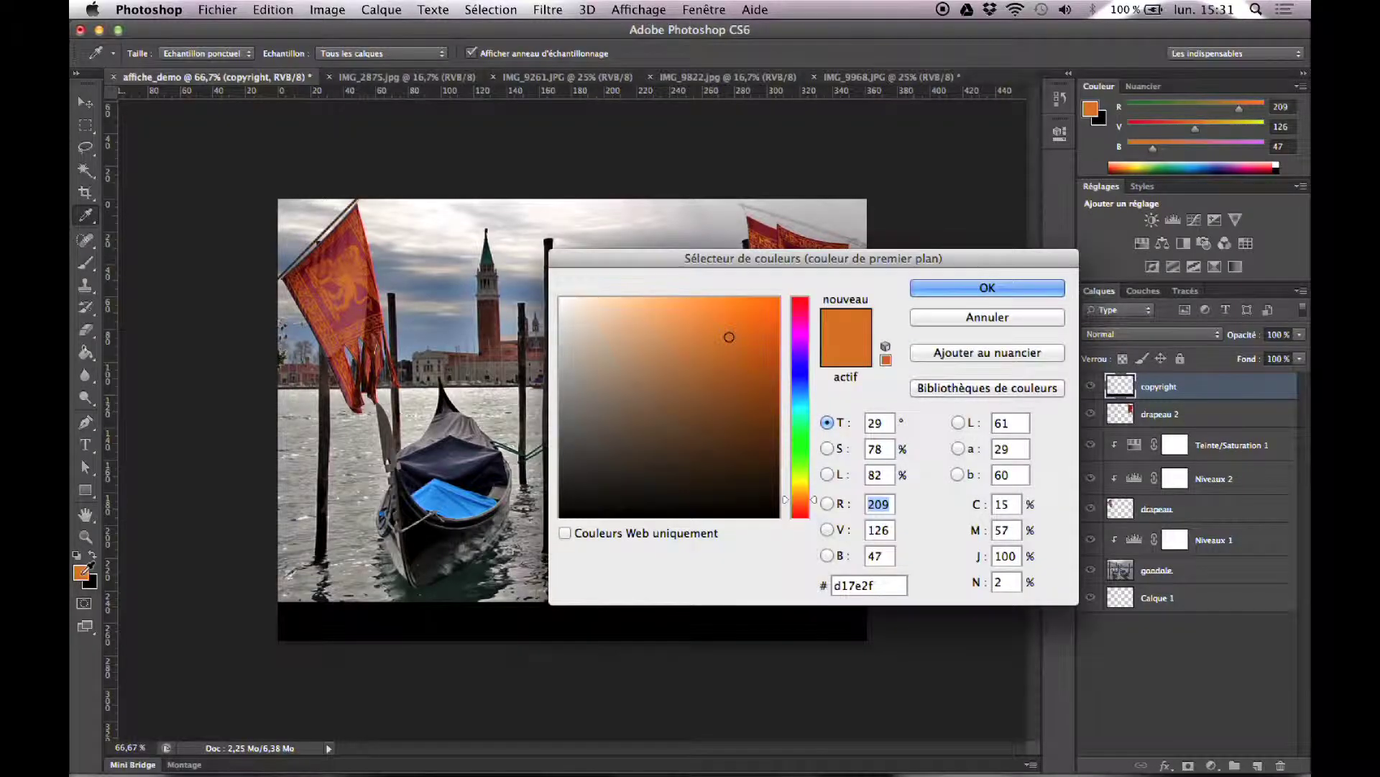
pyautogui.click(761, 230)
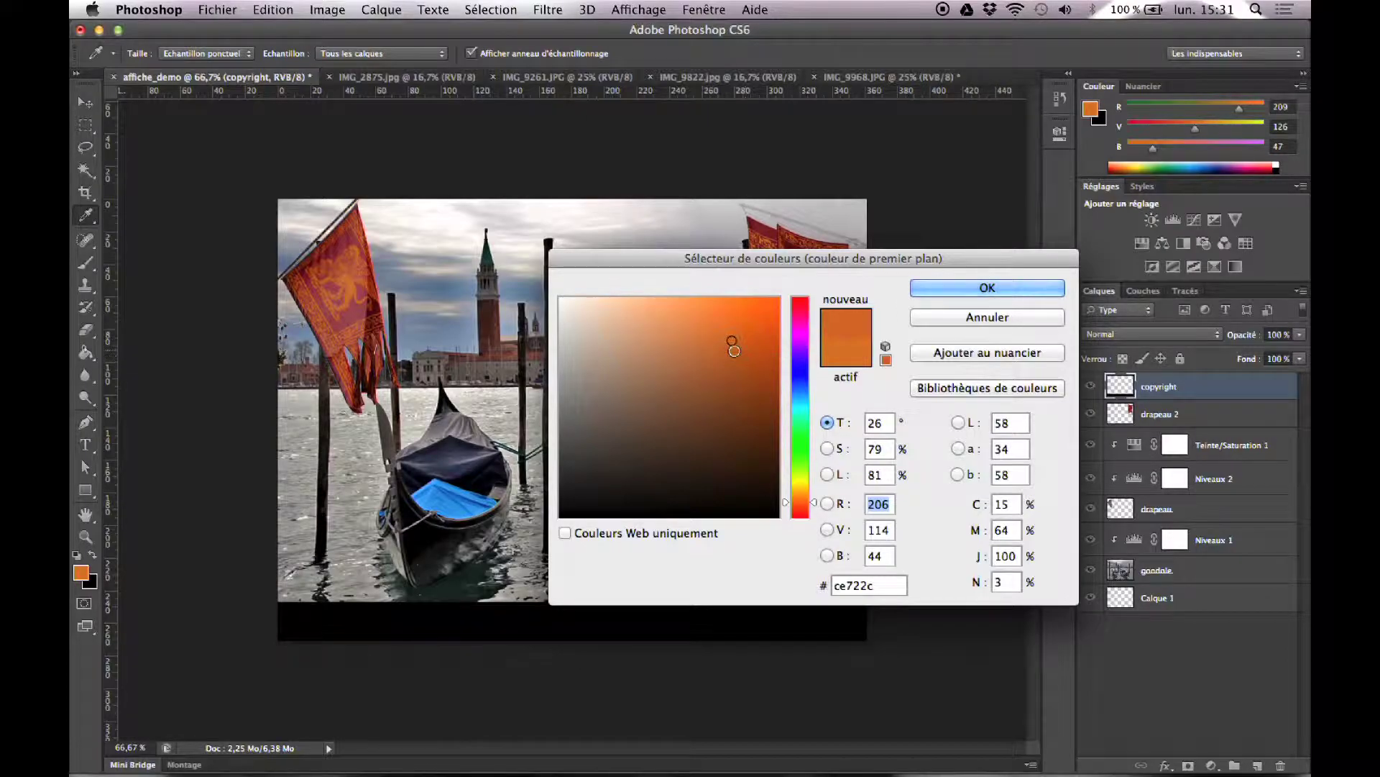
pyautogui.click(734, 362)
pyautogui.click(756, 313)
pyautogui.click(827, 448)
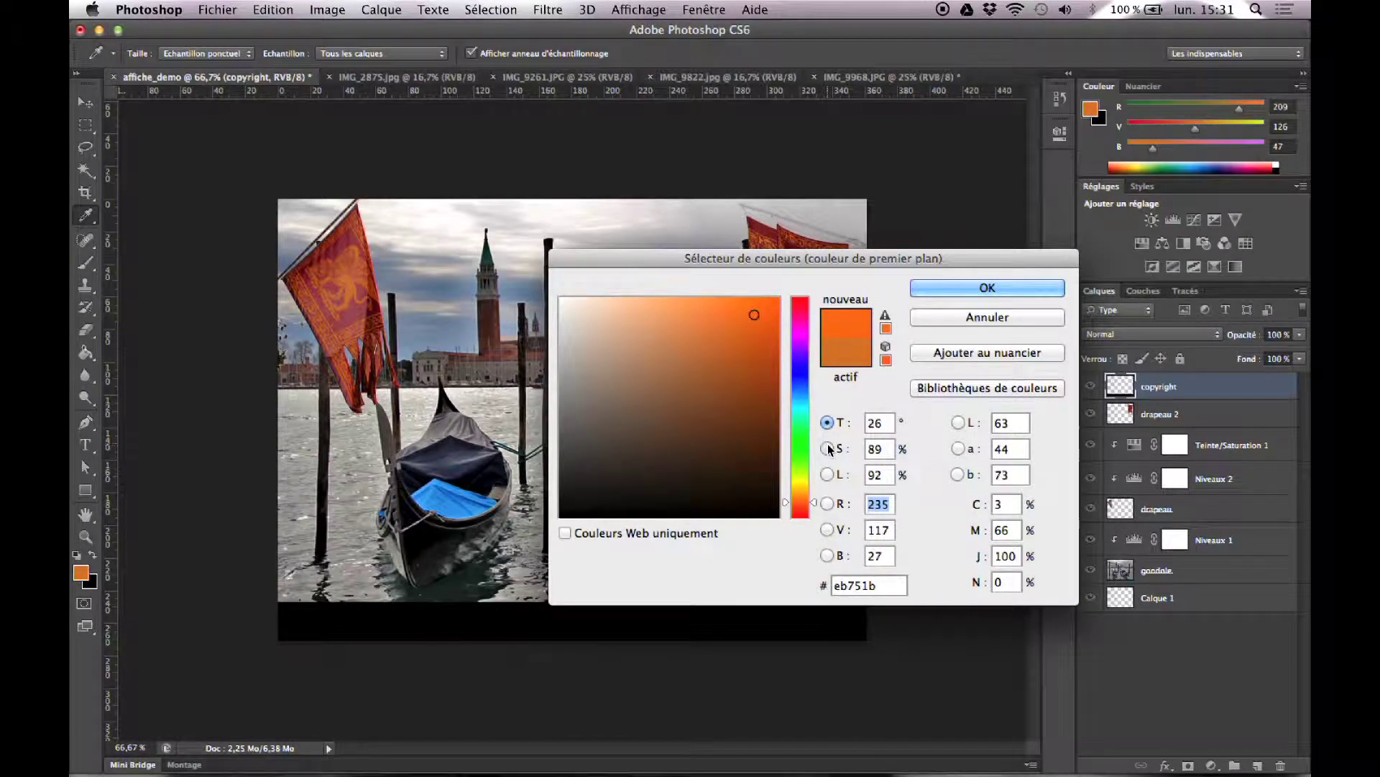
pyautogui.click(828, 474)
pyautogui.click(827, 448)
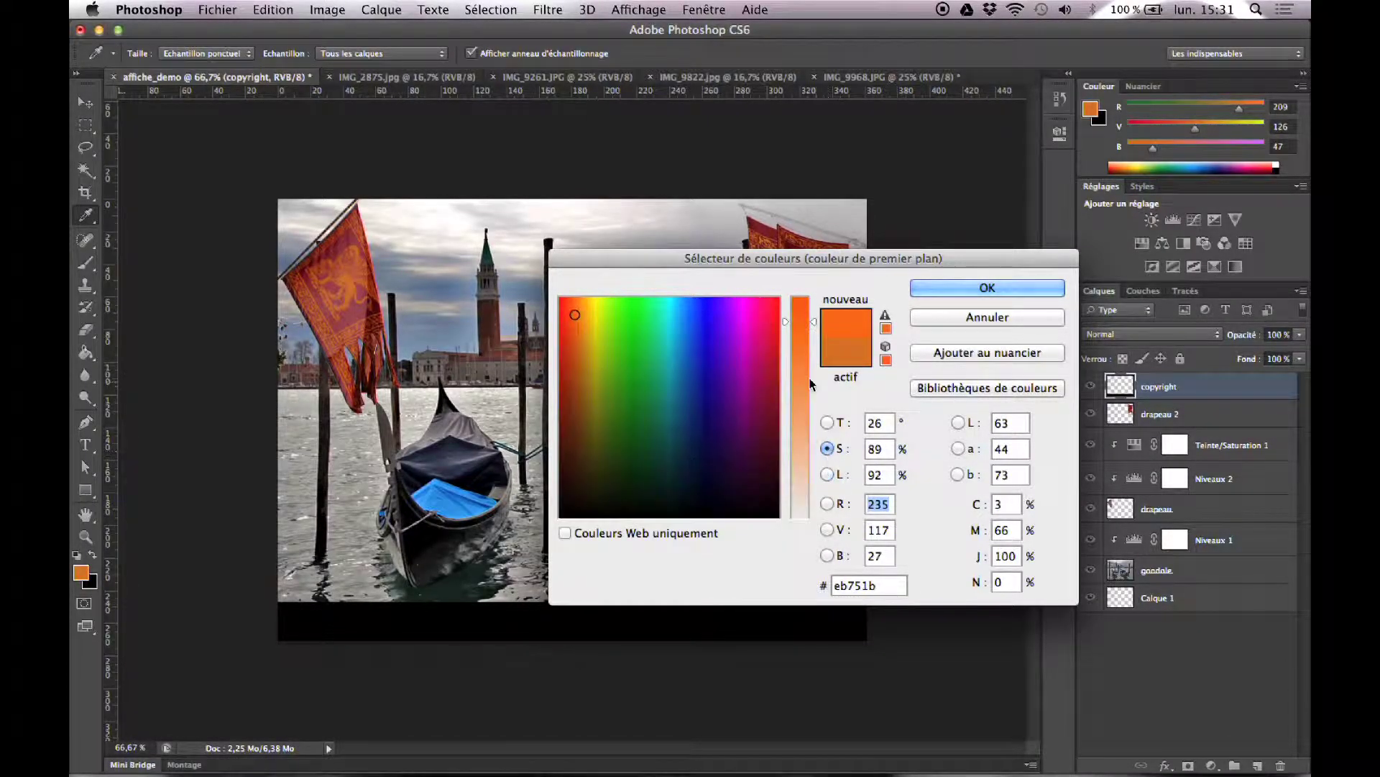
pyautogui.moveTo(812, 329); pyautogui.dragTo(812, 347)
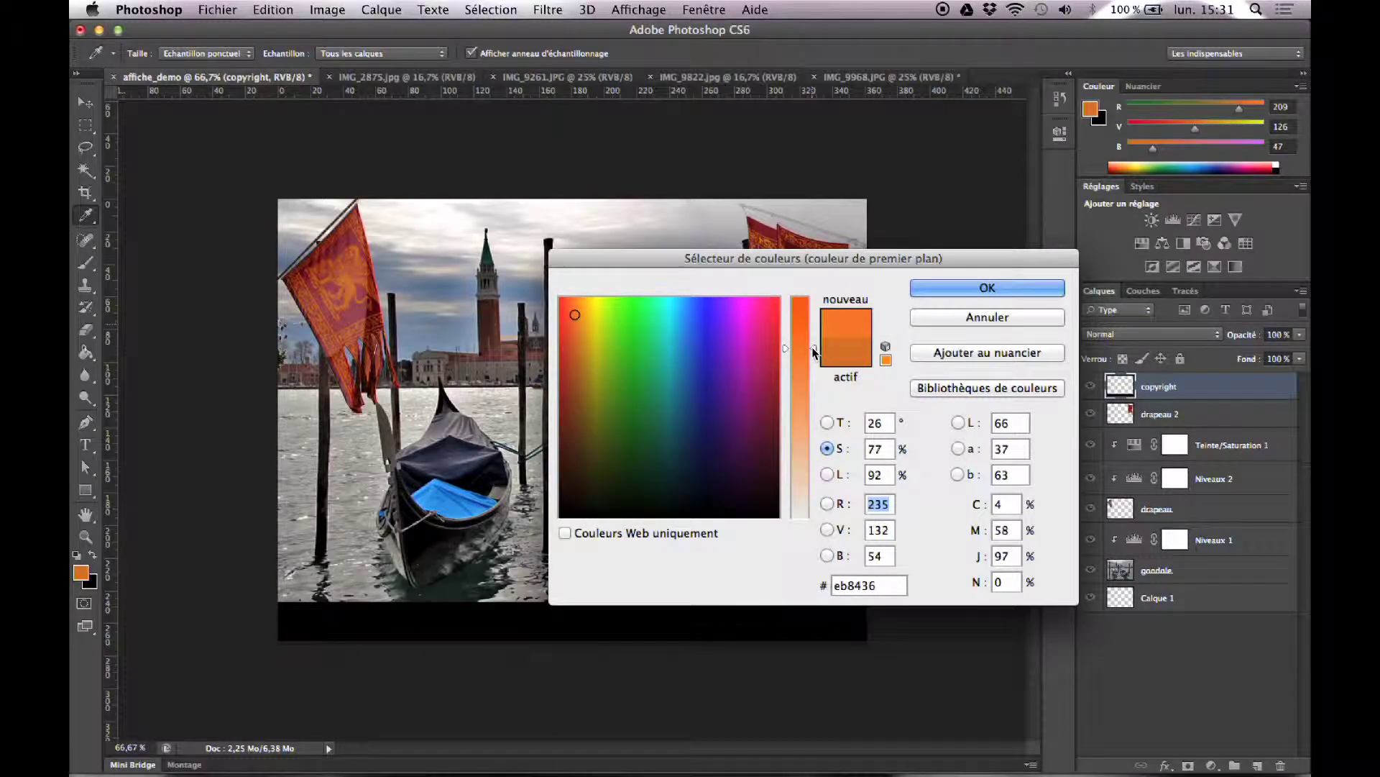
pyautogui.click(948, 286)
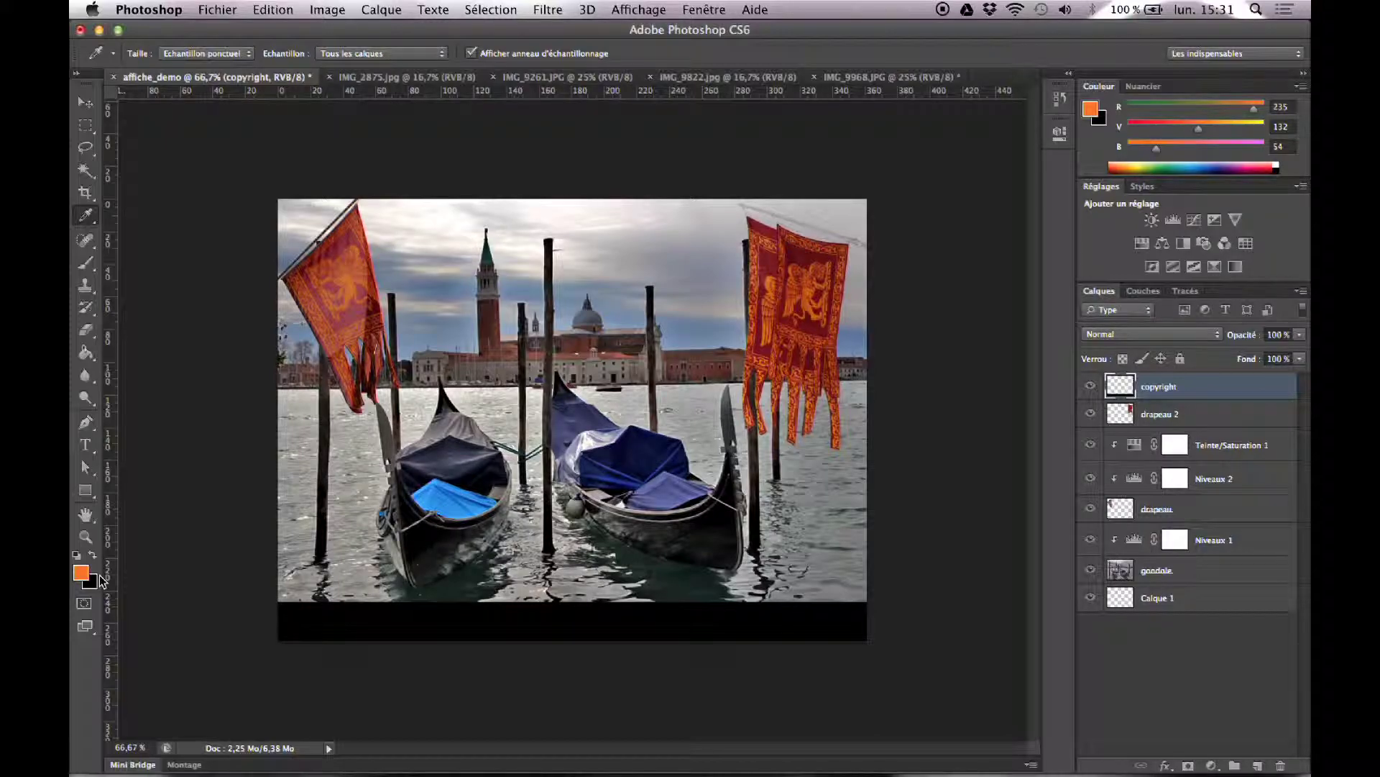
# Add an orange text reading "Tous droits réservés" starting on the black strip
pyautogui.click(88, 446)
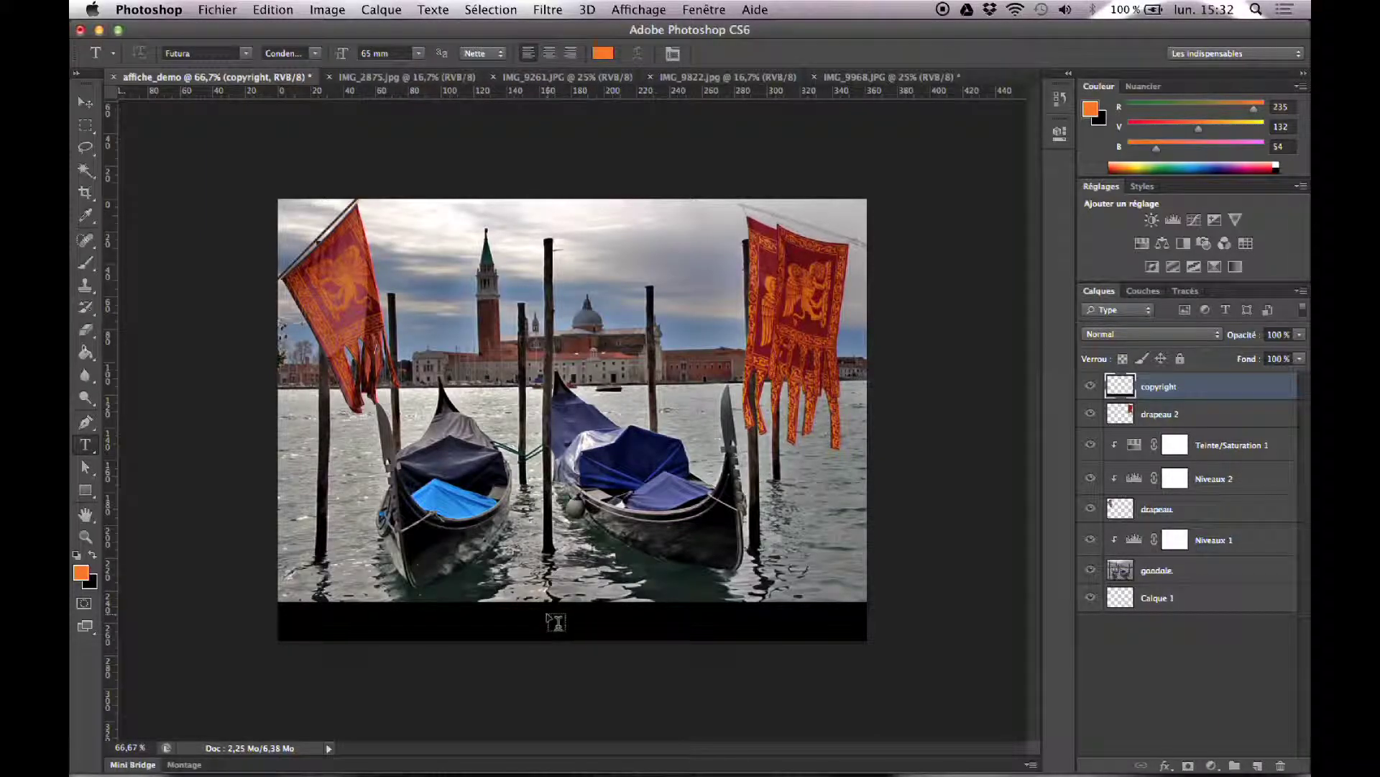
pyautogui.click(547, 611)
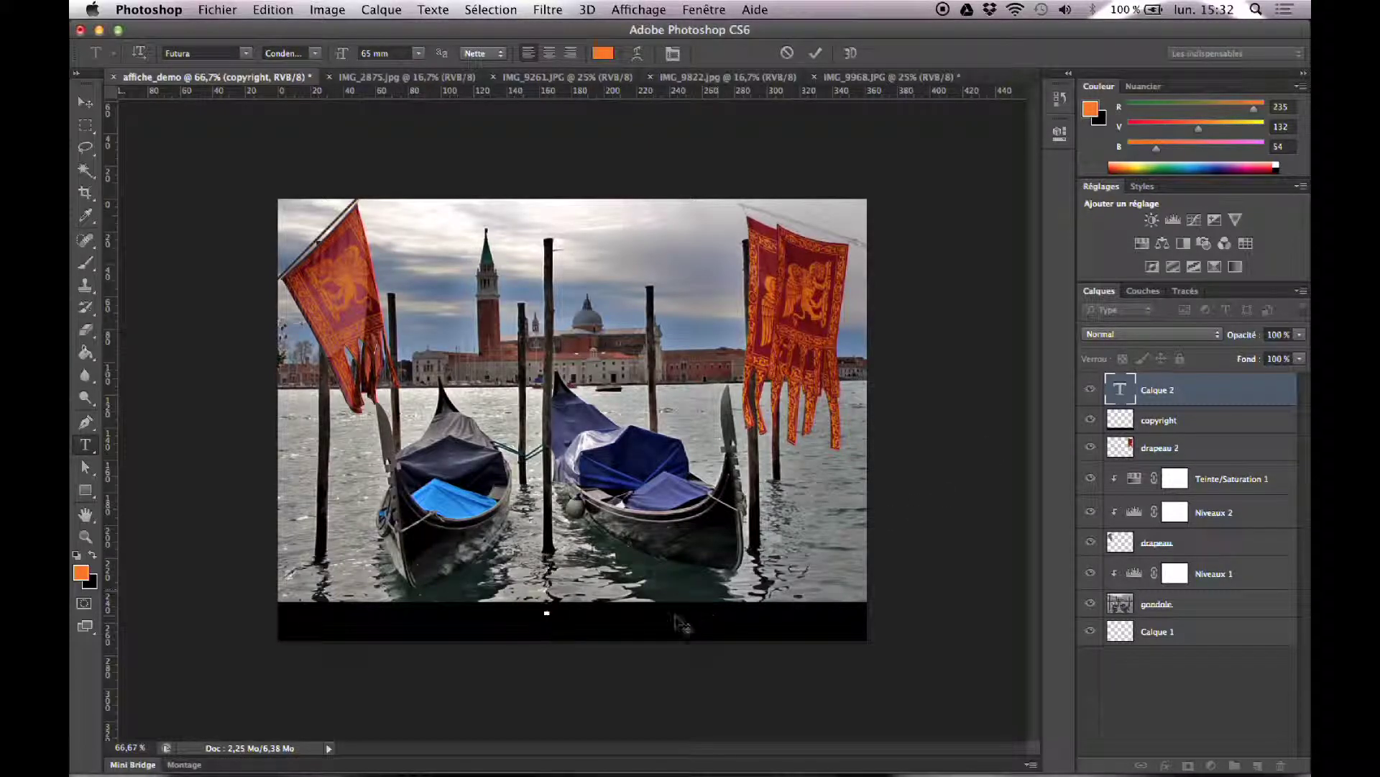
pyautogui.write('Tous droit rése')
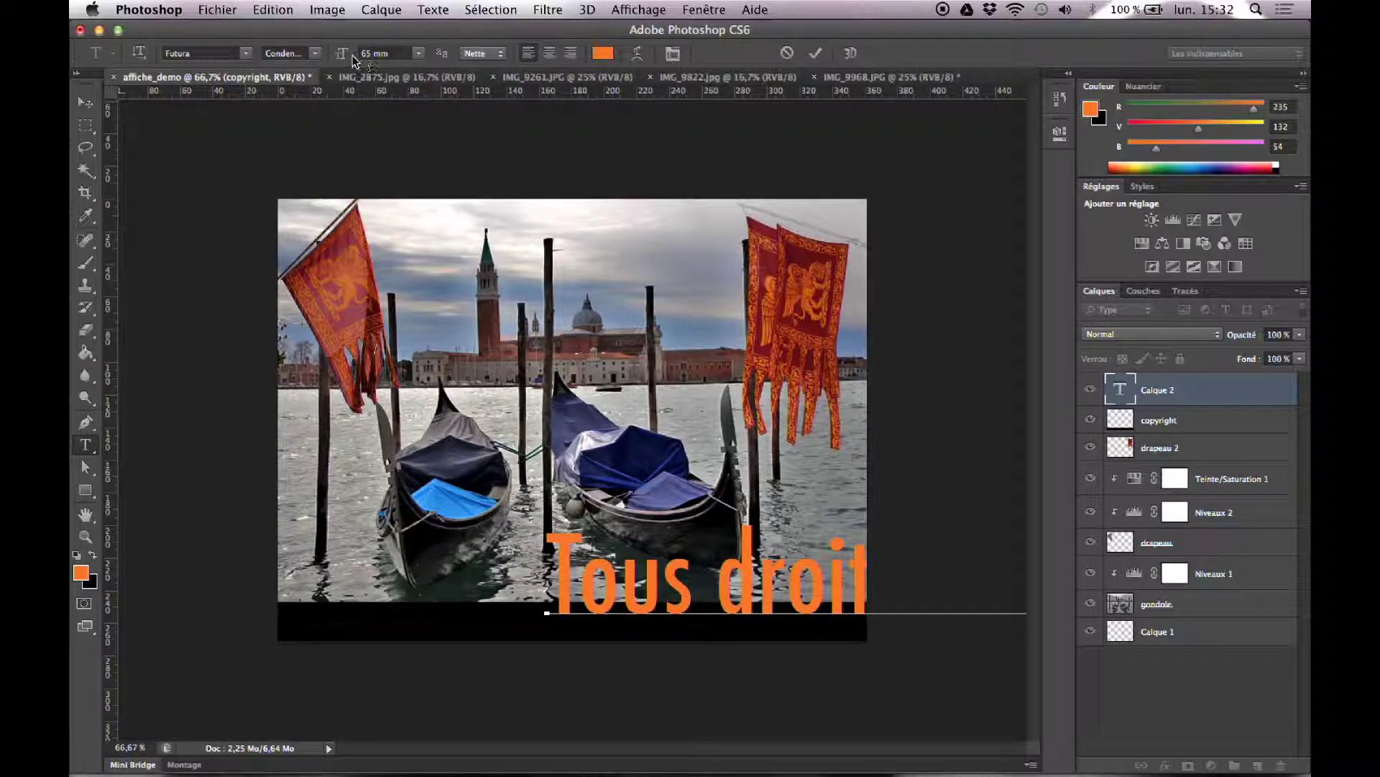
# Move the "Tous droits réservés" text towards the image's left edge and reactivate the Type tool
pyautogui.click(85, 107)
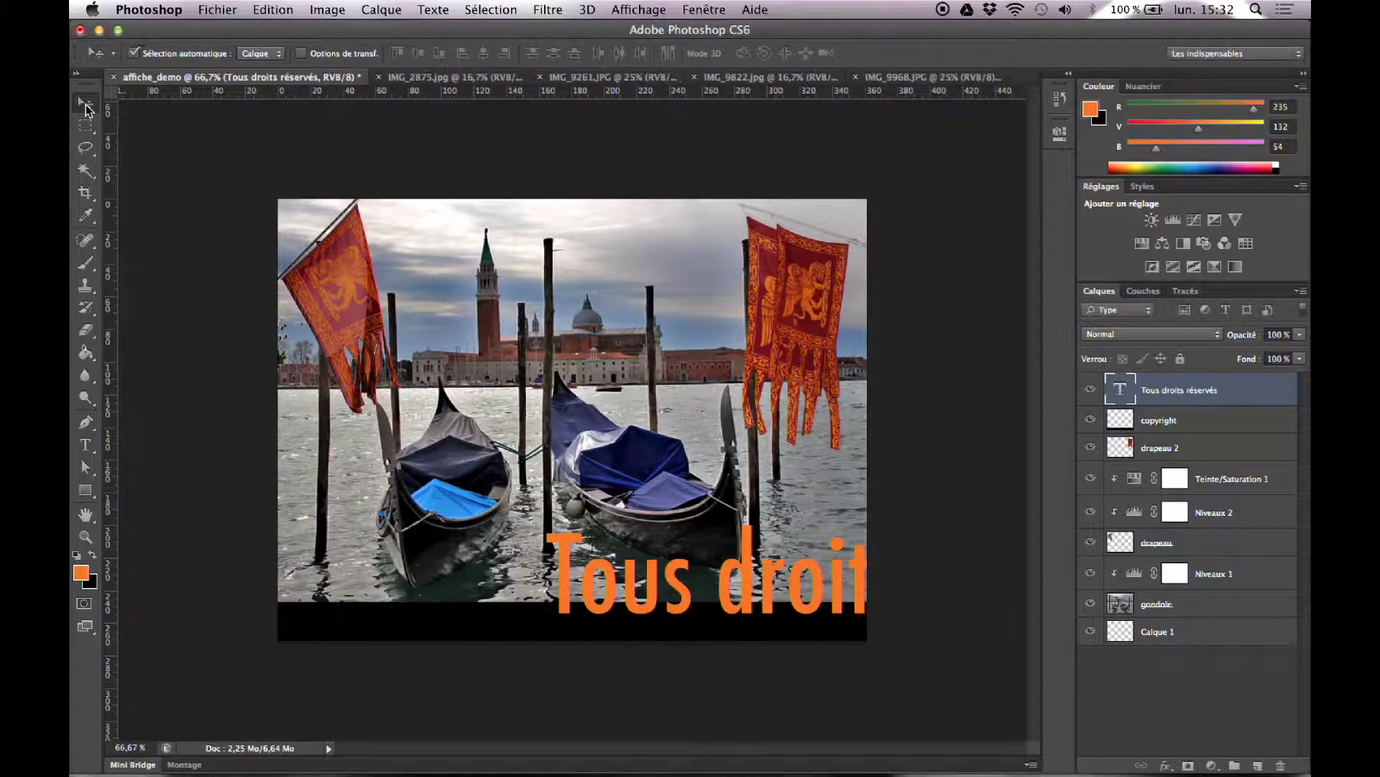
pyautogui.moveTo(566, 588); pyautogui.dragTo(320, 591)
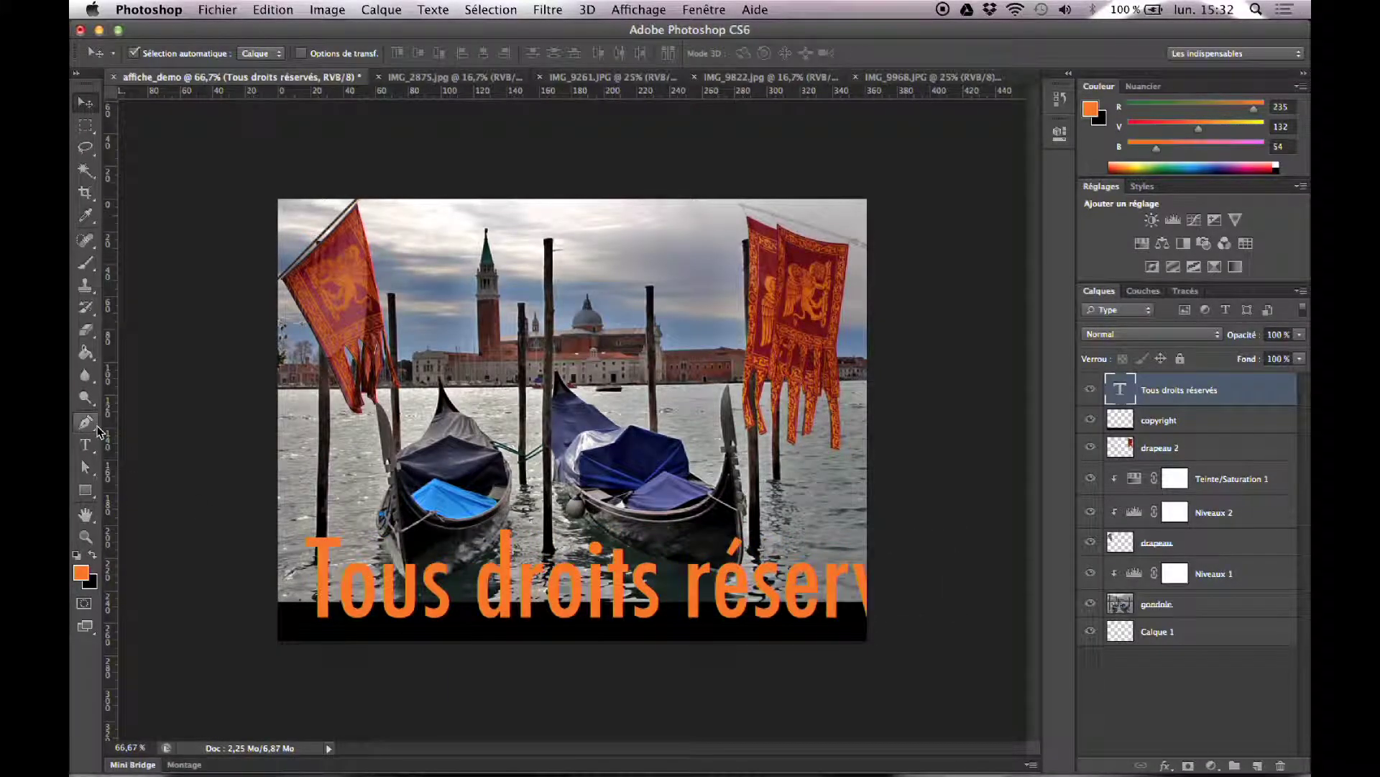
pyautogui.click(89, 452)
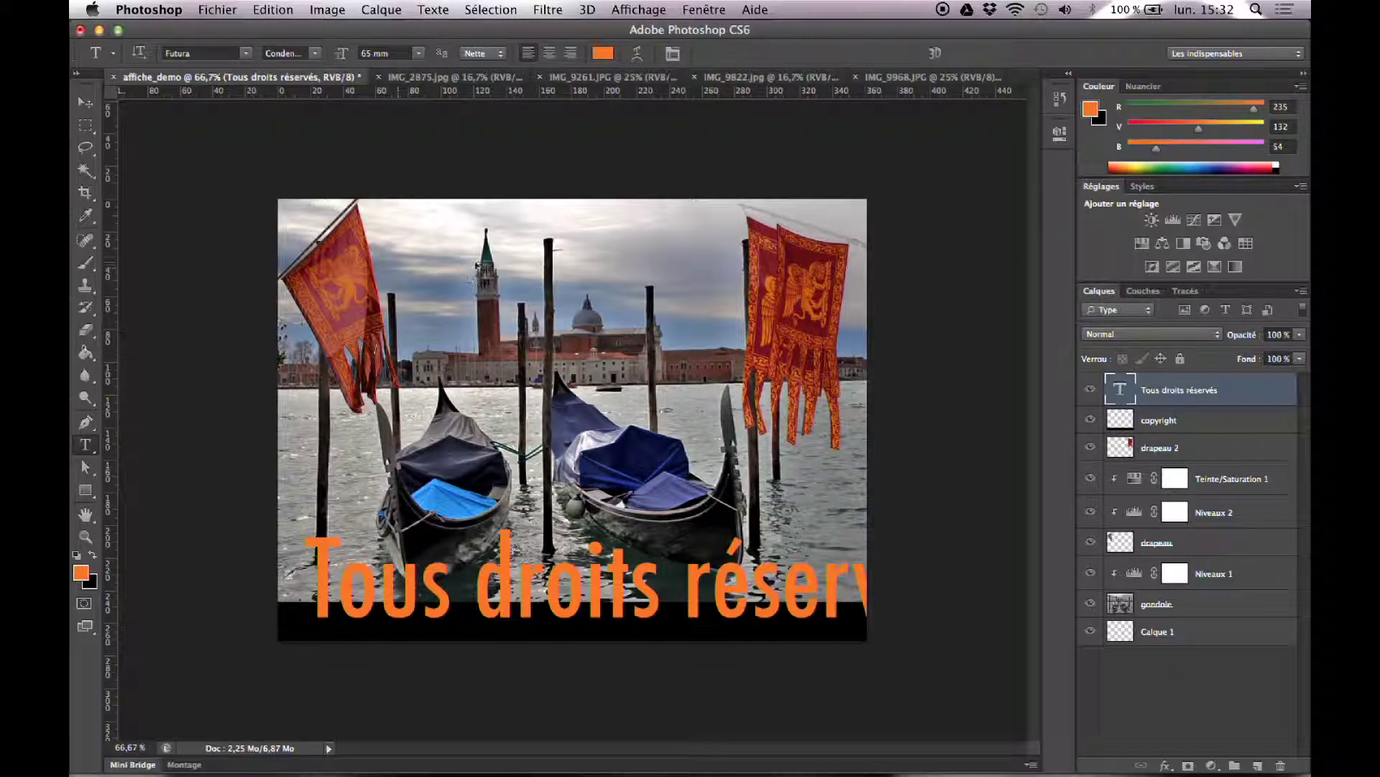
# Show the character settings and select the whole "Tous droits réservés" text for editing
pyautogui.click(672, 54)
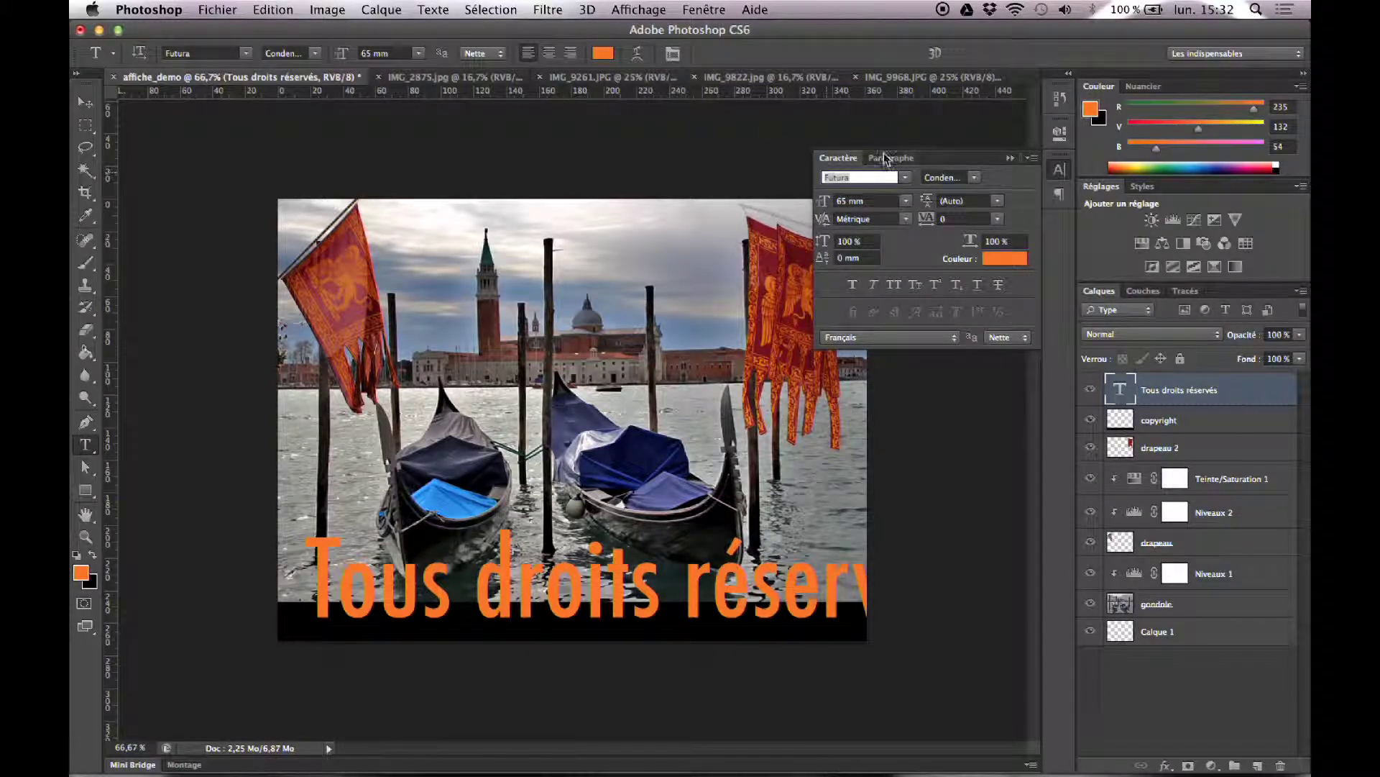
pyautogui.click(356, 584)
pyautogui.press('super+a')
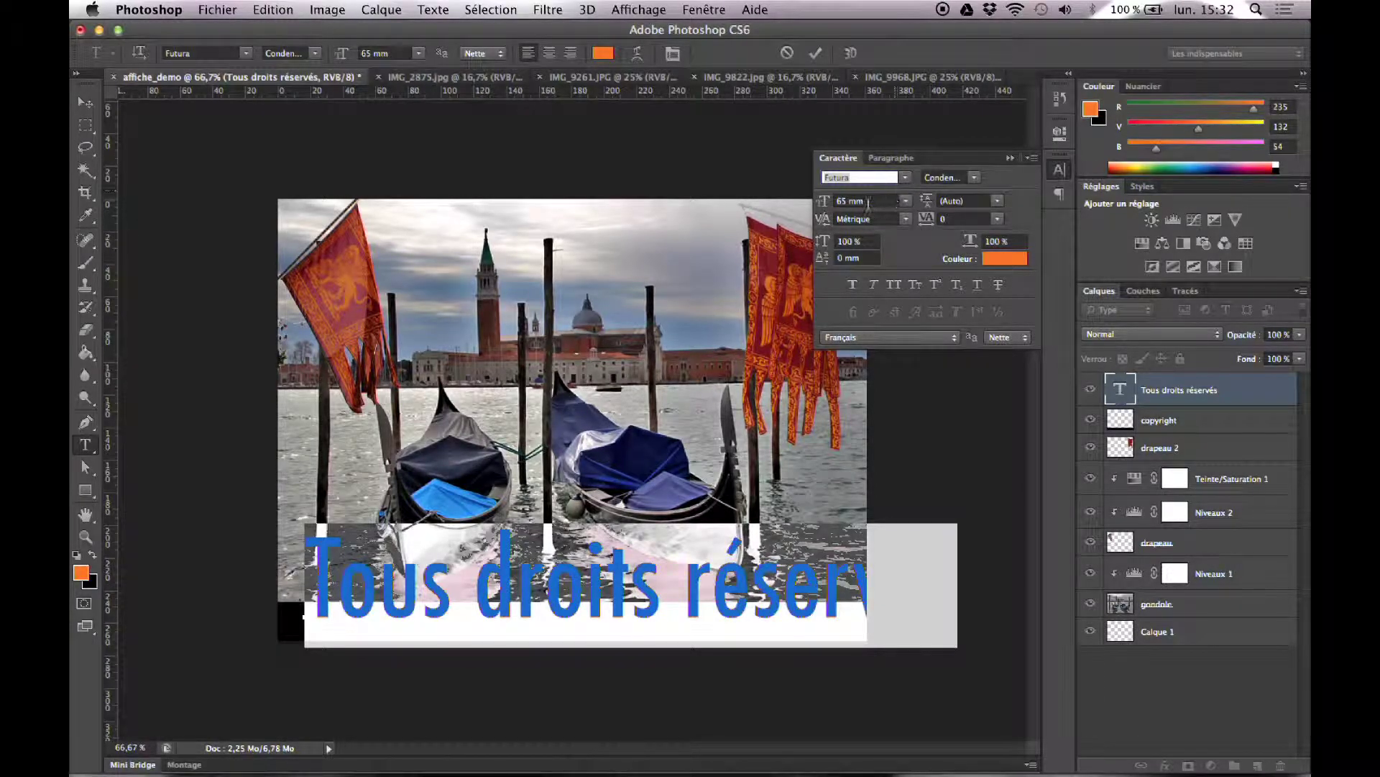
# Try the Adobe Garamond Pro font on the selected copyright text and set it back to Futura
pyautogui.click(907, 179)
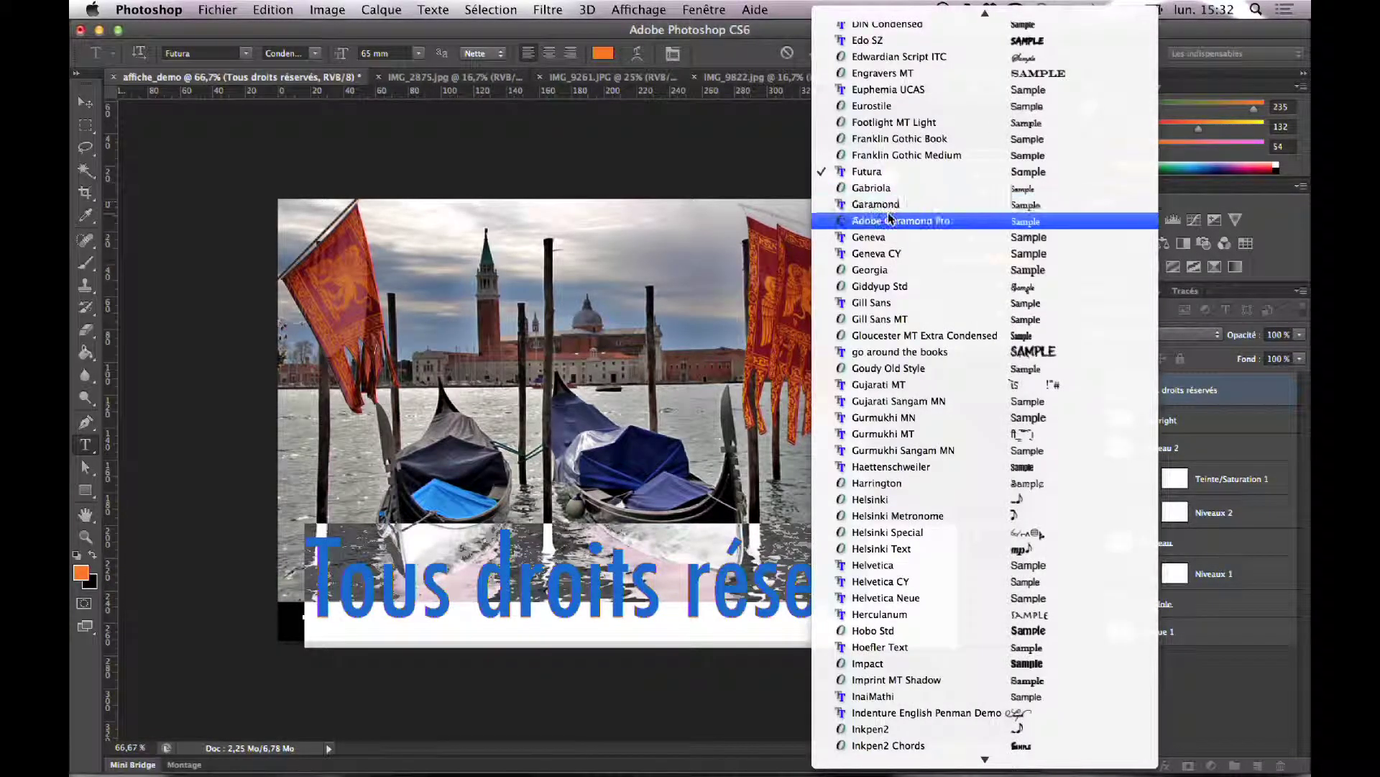
pyautogui.click(928, 221)
pyautogui.click(892, 177)
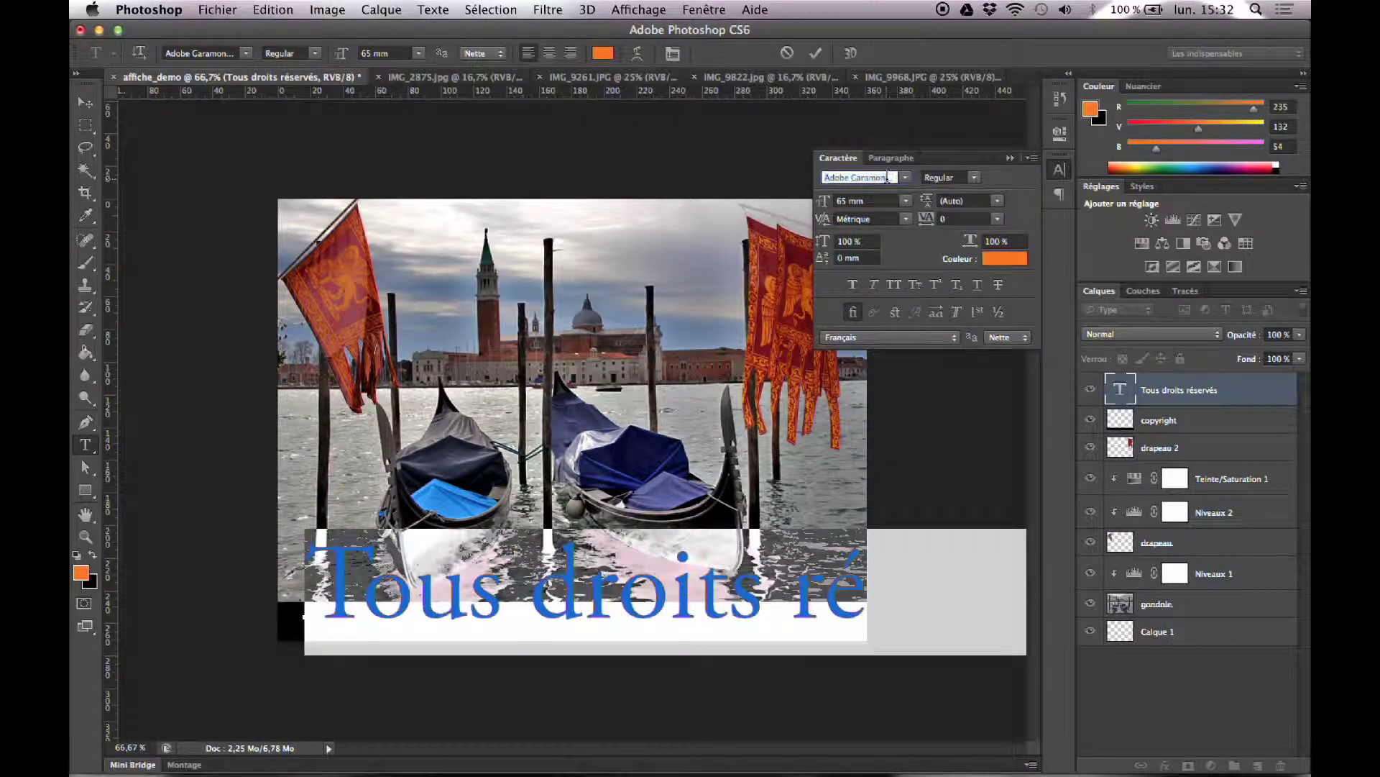
pyautogui.write('Futura')
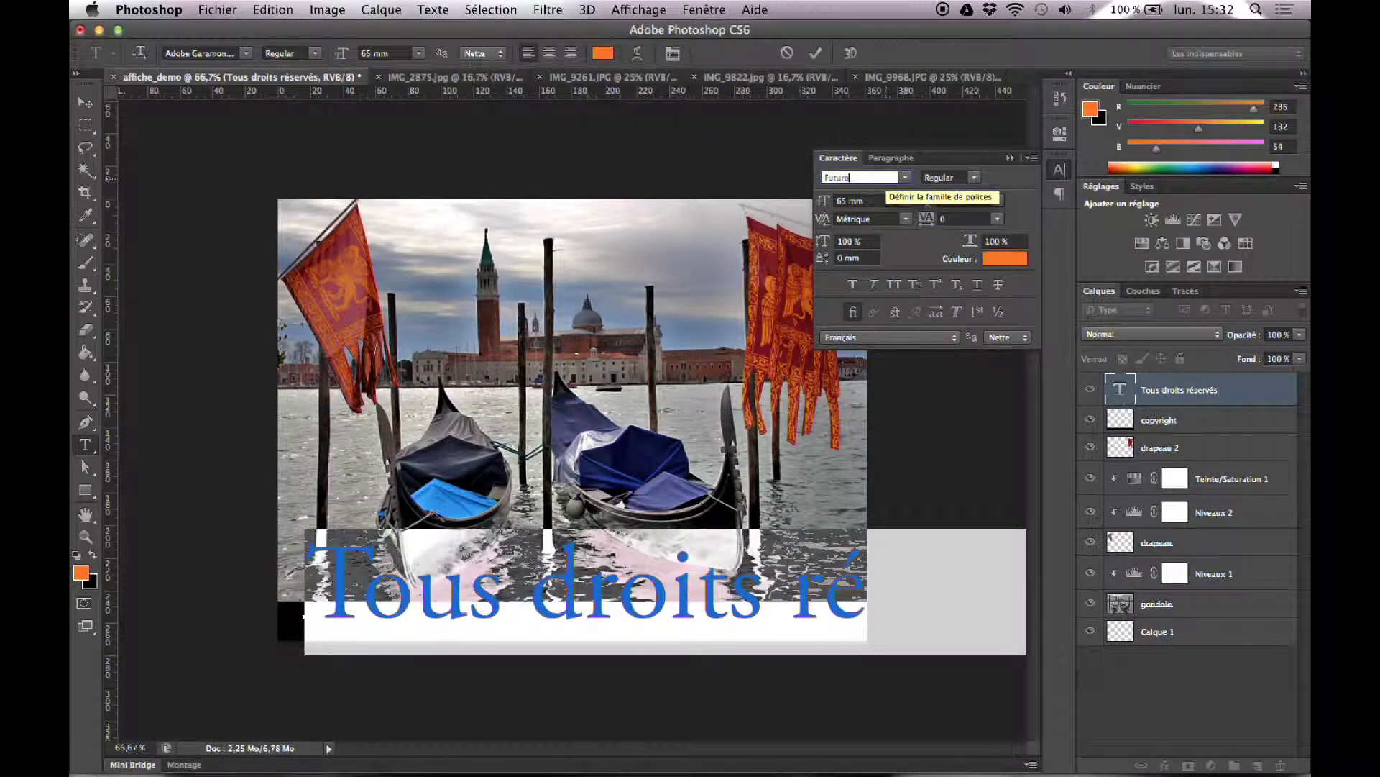
pyautogui.press('Tab')
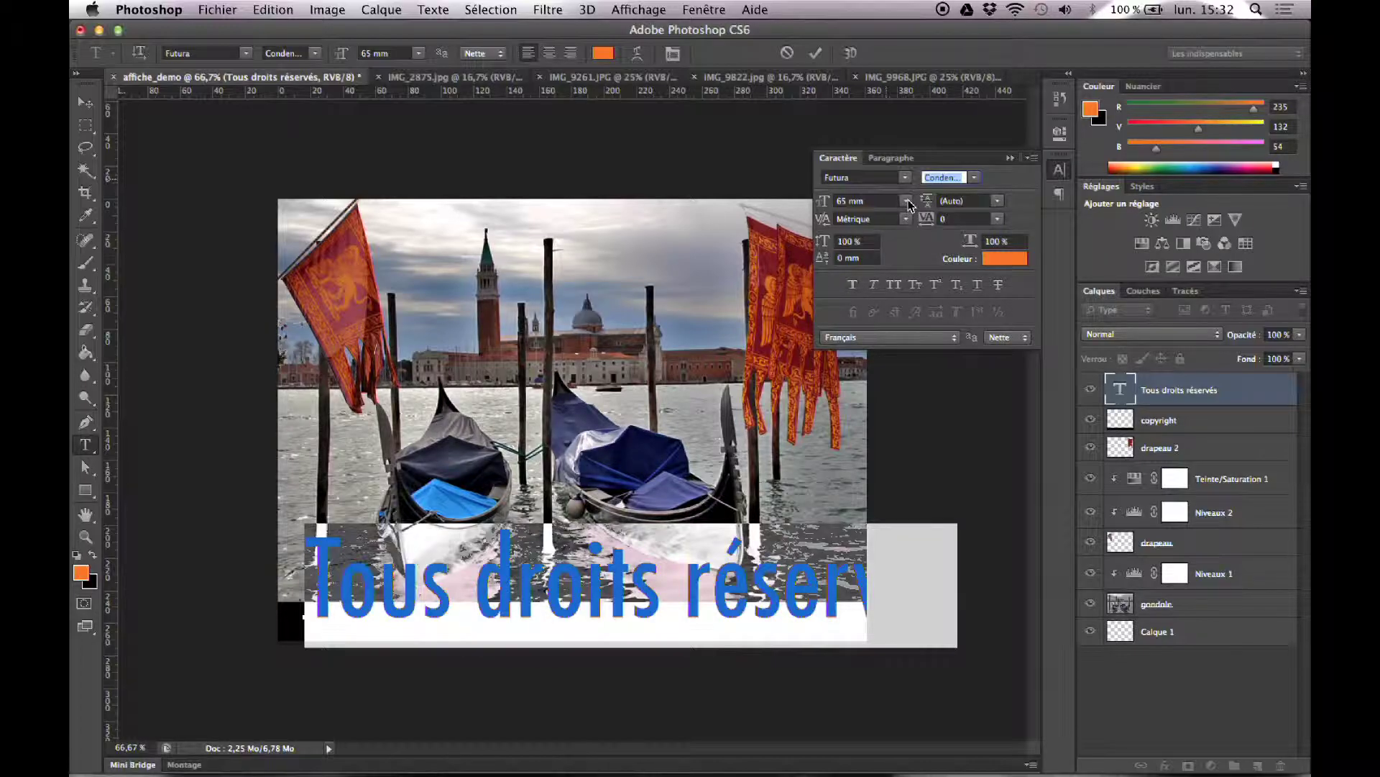
# Set the copyright text's font size to 30 mm and reduce it further to 13 mm
pyautogui.click(869, 202)
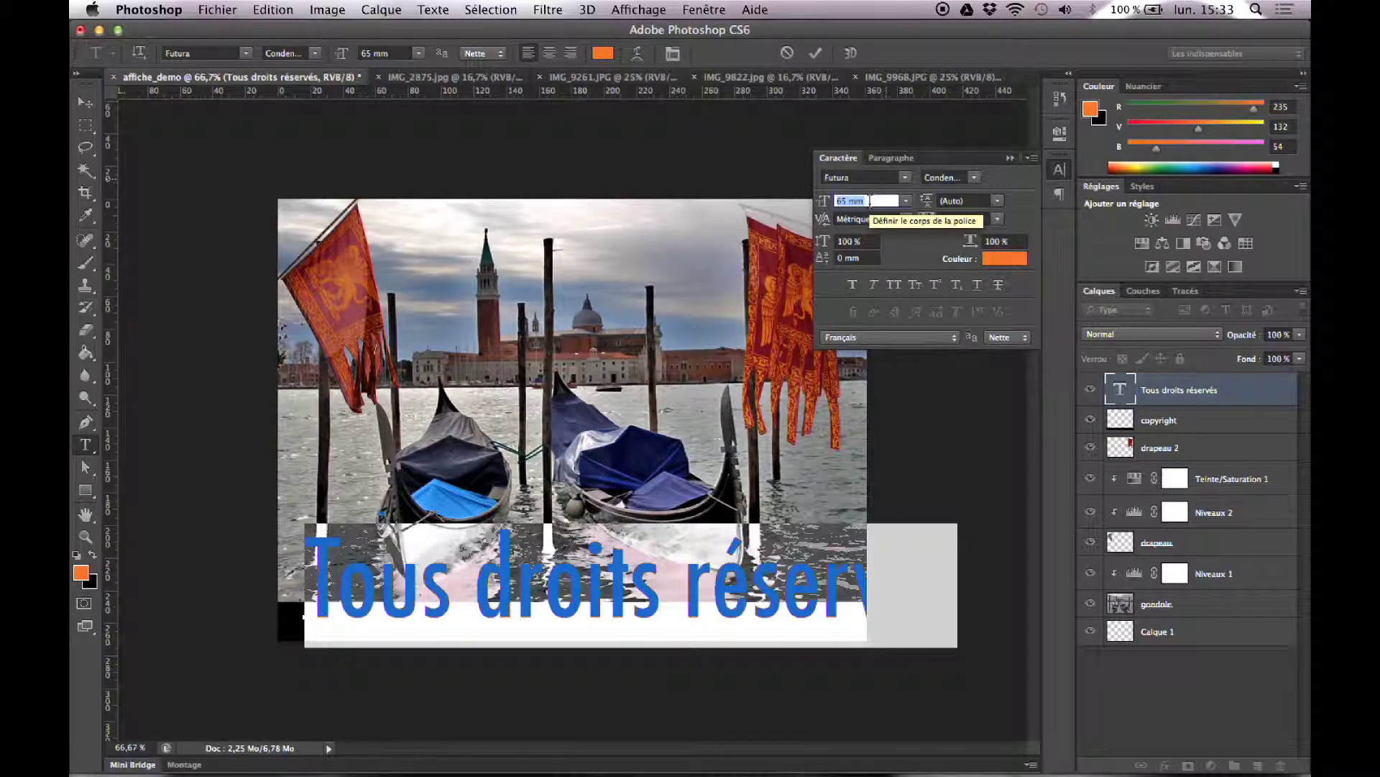
pyautogui.write('30')
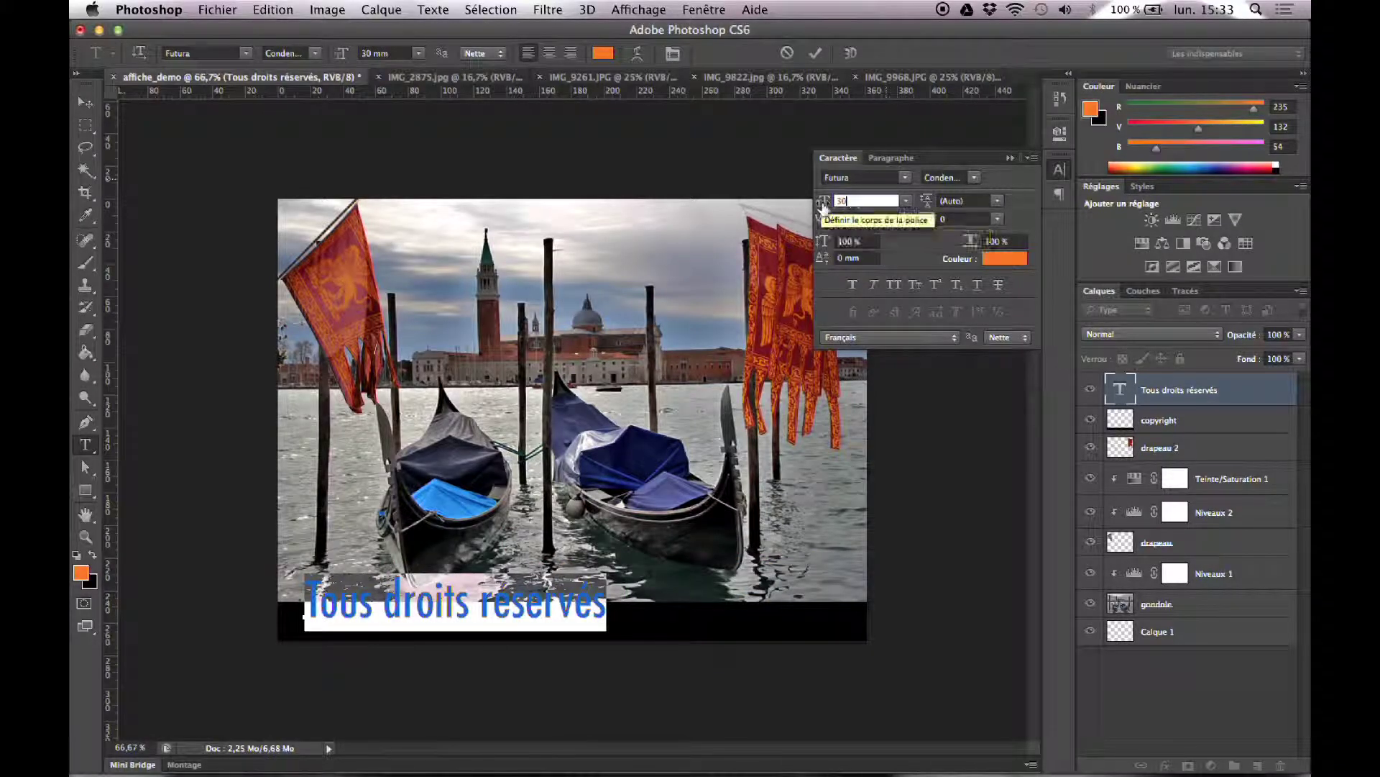
pyautogui.moveTo(825, 208); pyautogui.dragTo(807, 209)
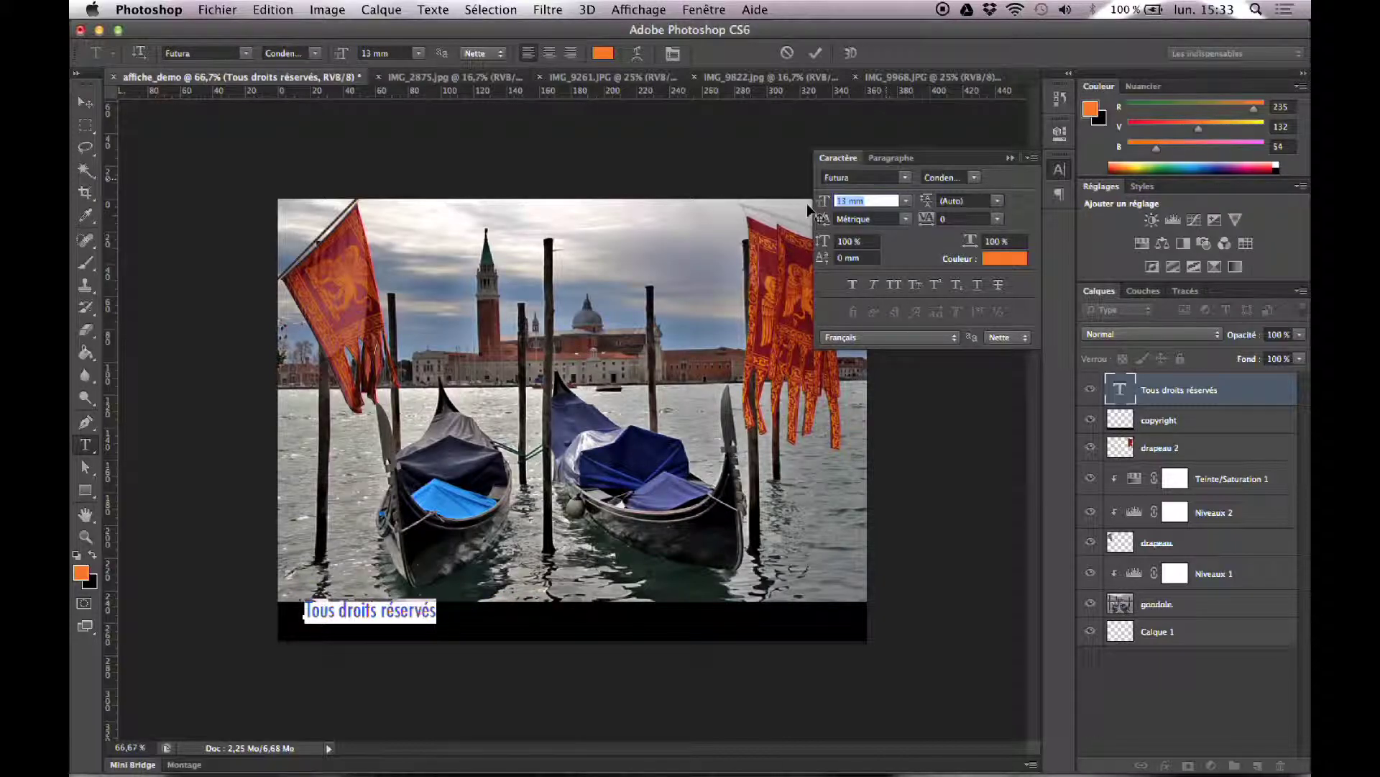
# Move the "Tous droits réservés" text to the right end of the black strip, closing the character settings
pyautogui.click(86, 107)
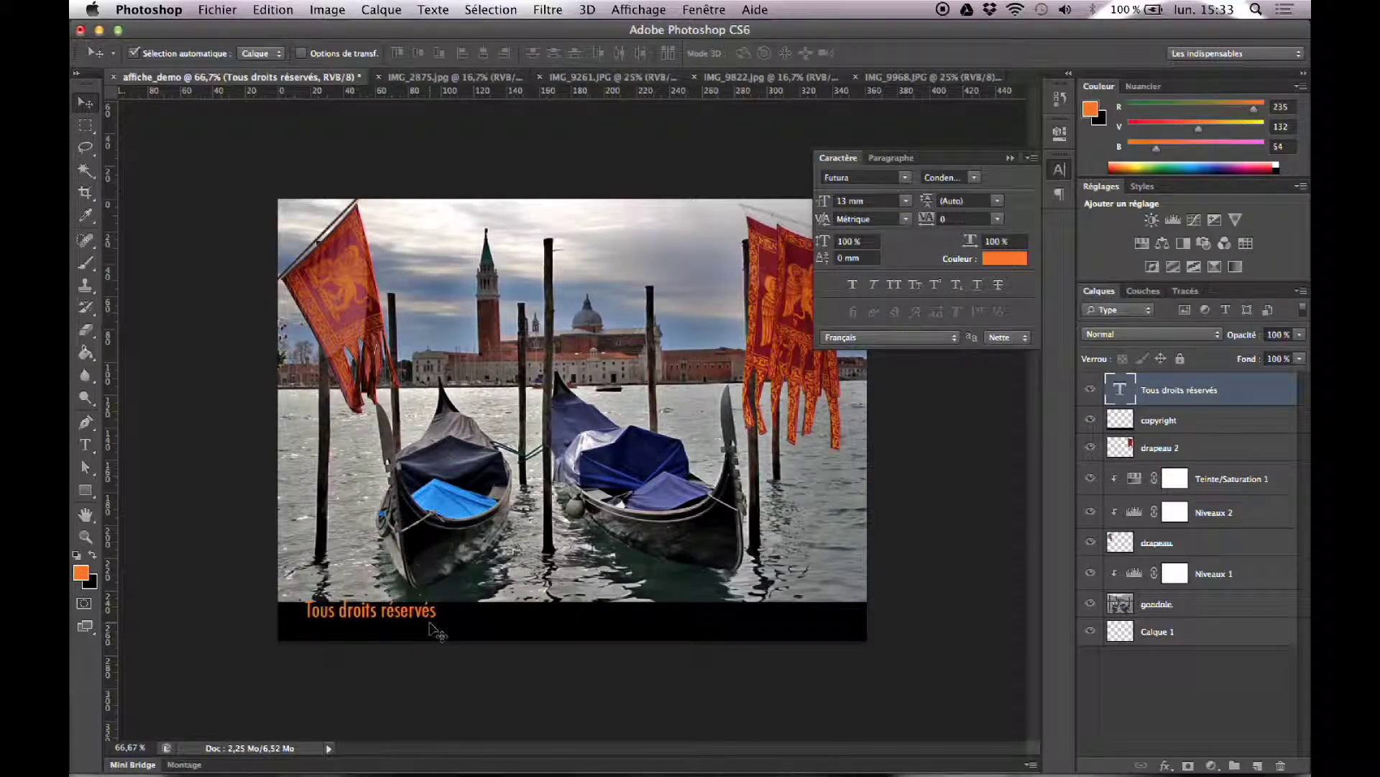
pyautogui.click(1010, 157)
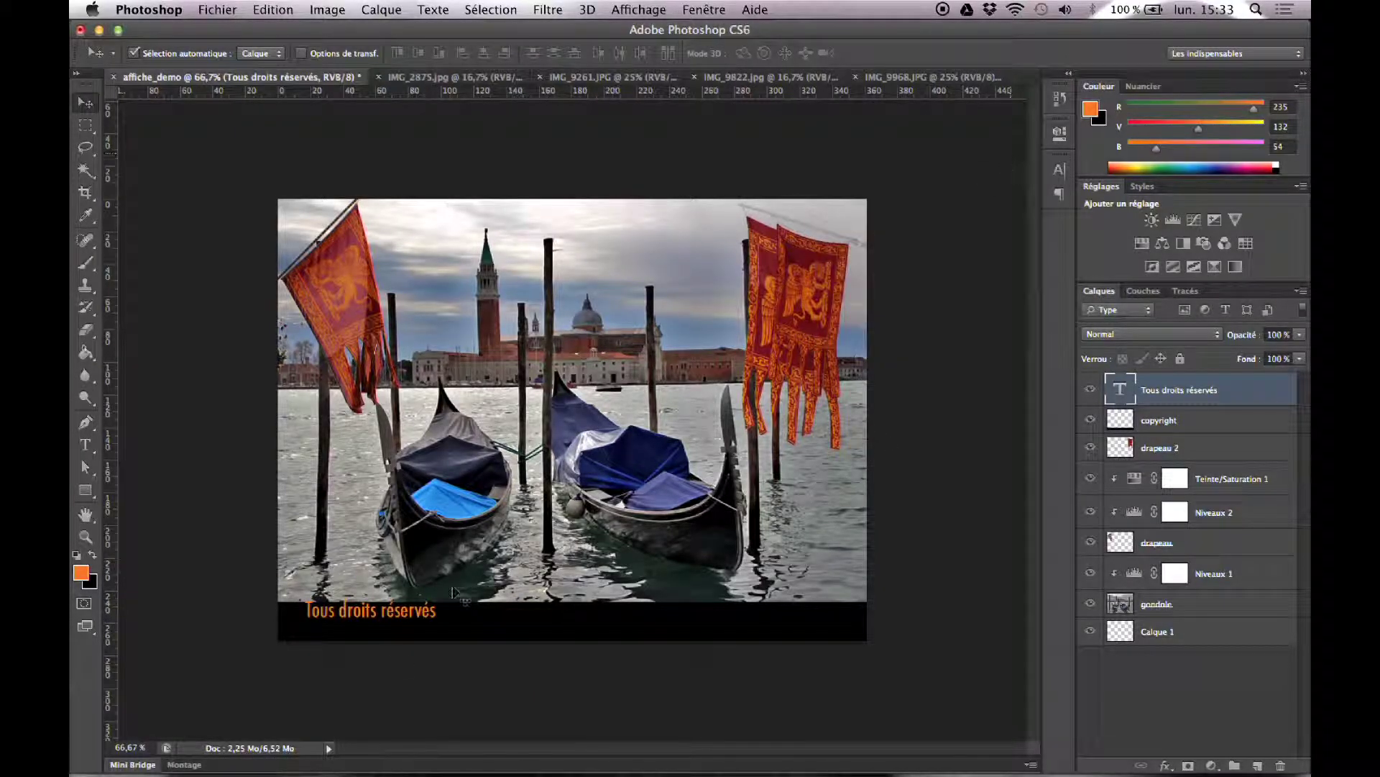
pyautogui.moveTo(386, 616); pyautogui.dragTo(801, 626)
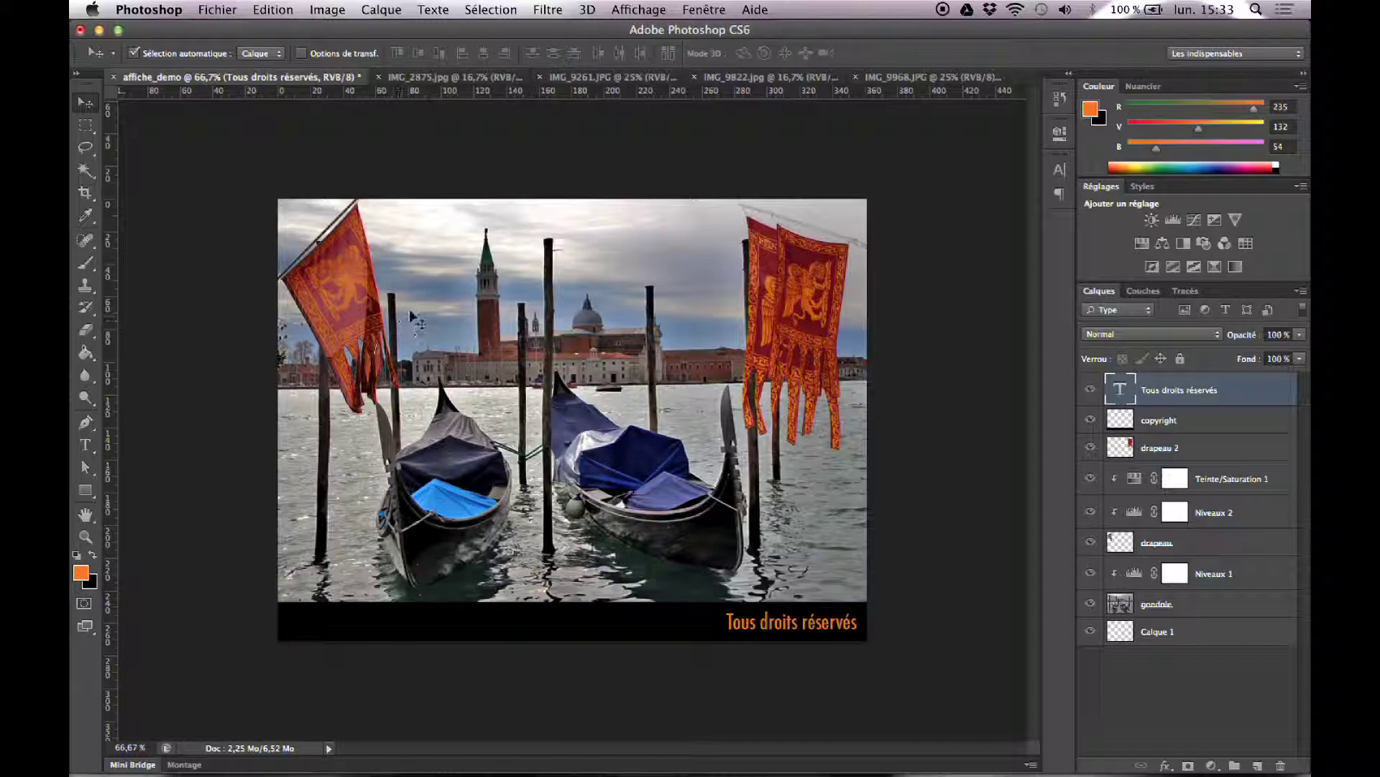
# Rename the "copyright" layer as "fond noir"
pyautogui.doubleClick(1169, 422)
pyautogui.write('fond')
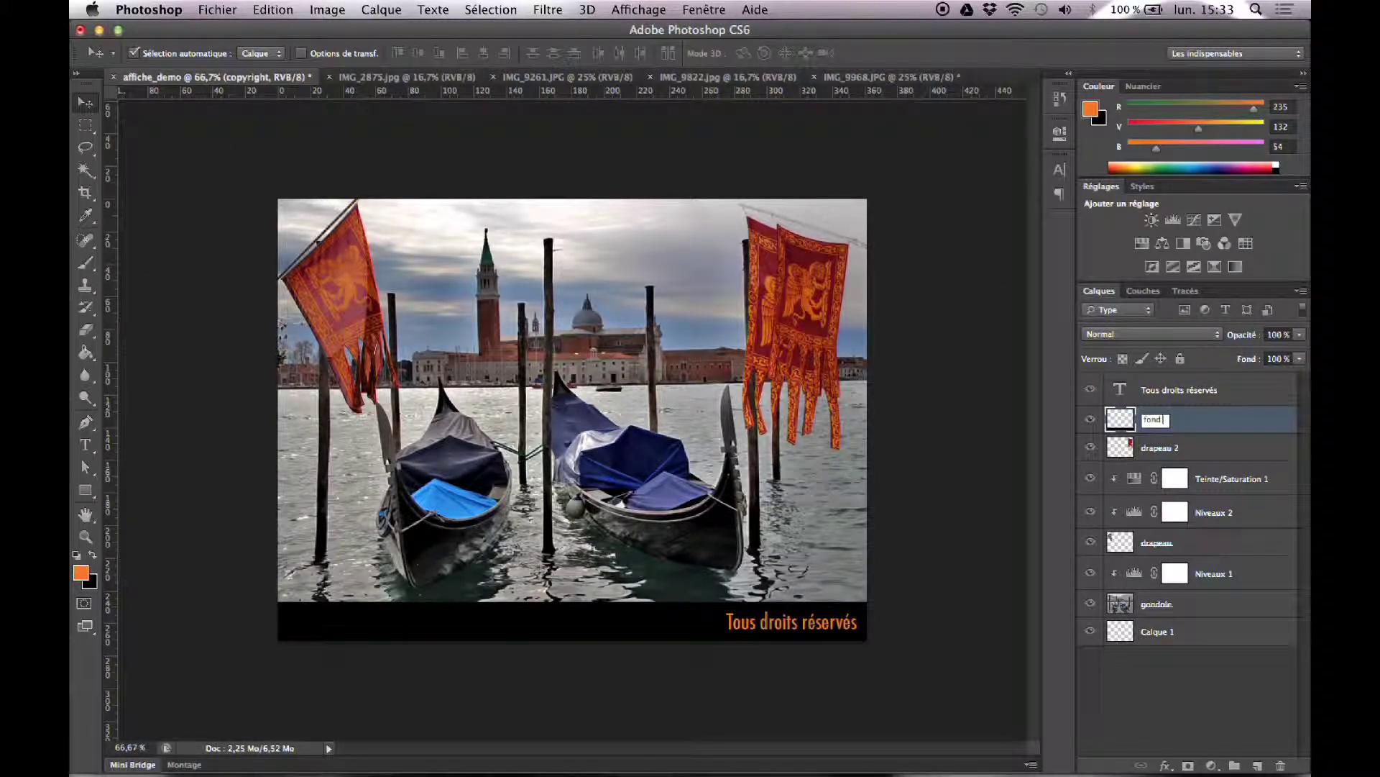
pyautogui.write(' noir')
pyautogui.press('Return')
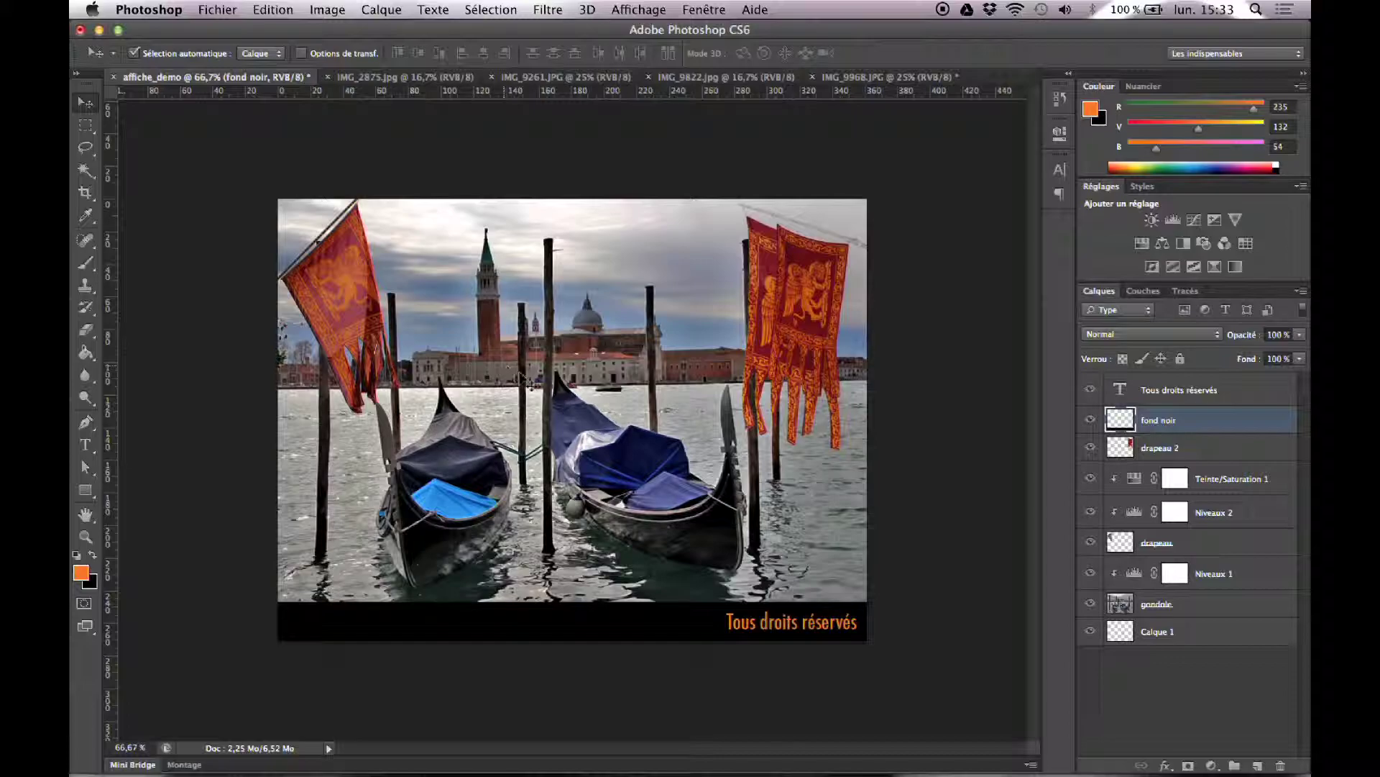
# Scale down the "drapeau 2" flags with Free Transform and keep them near the photo's upper right corner
pyautogui.click(809, 282)
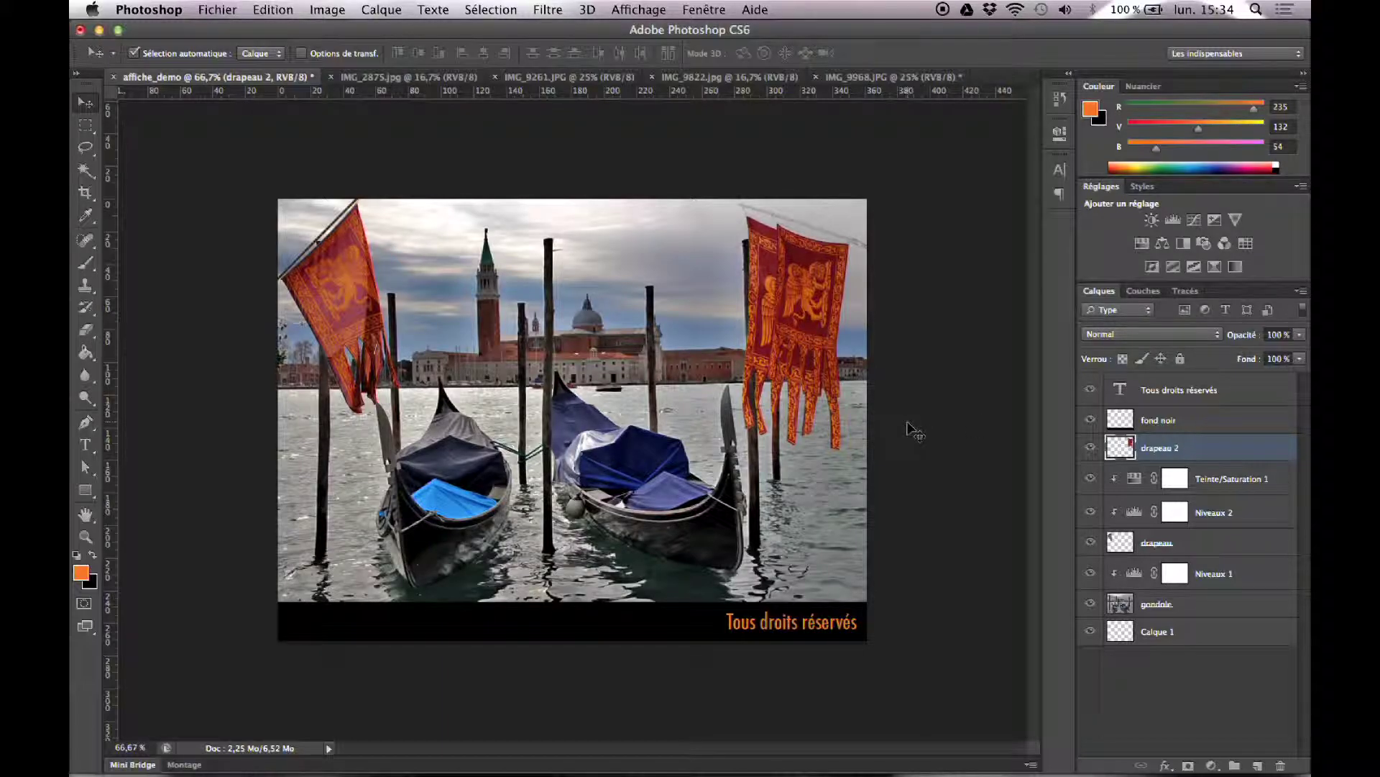
pyautogui.press('super+t')
pyautogui.click(273, 9)
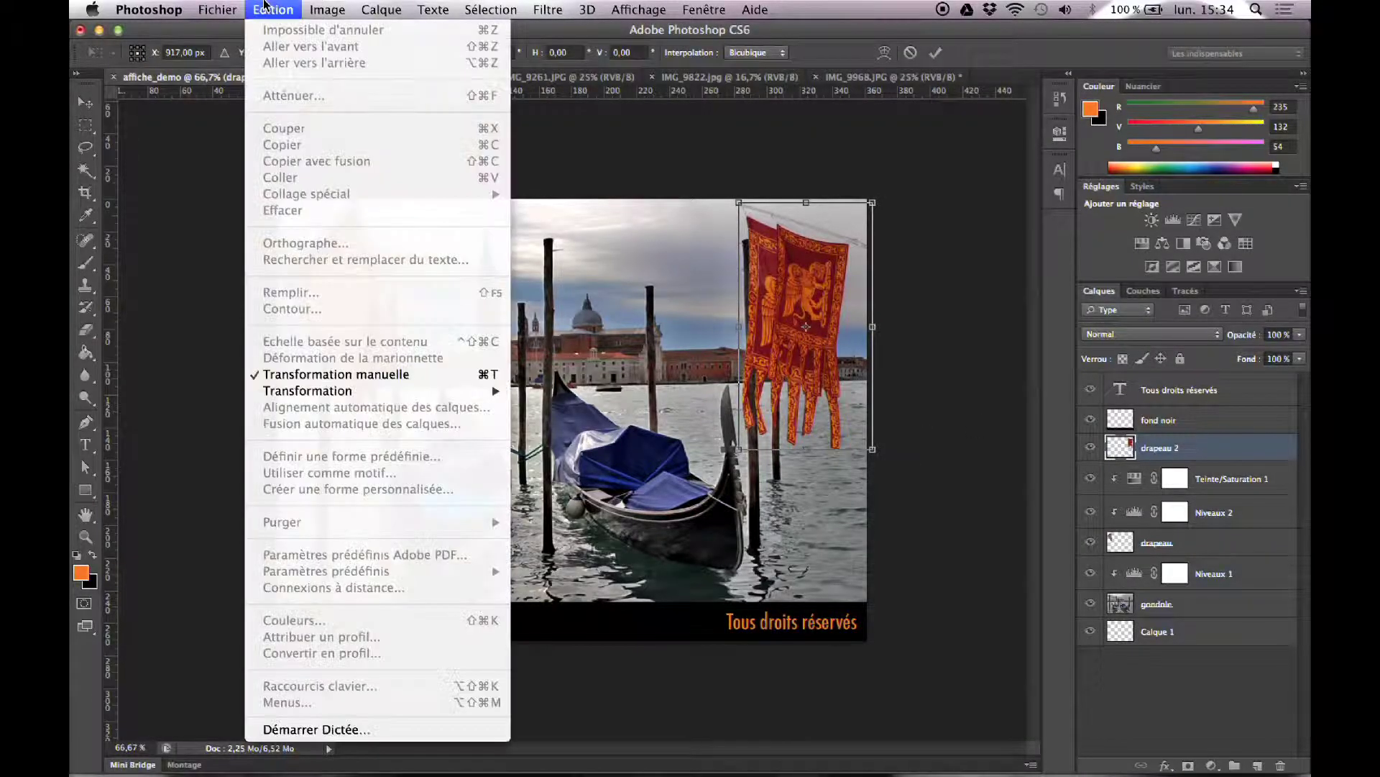
pyautogui.click(789, 234)
pyautogui.moveTo(739, 203); pyautogui.dragTo(835, 258)
pyautogui.press('Return')
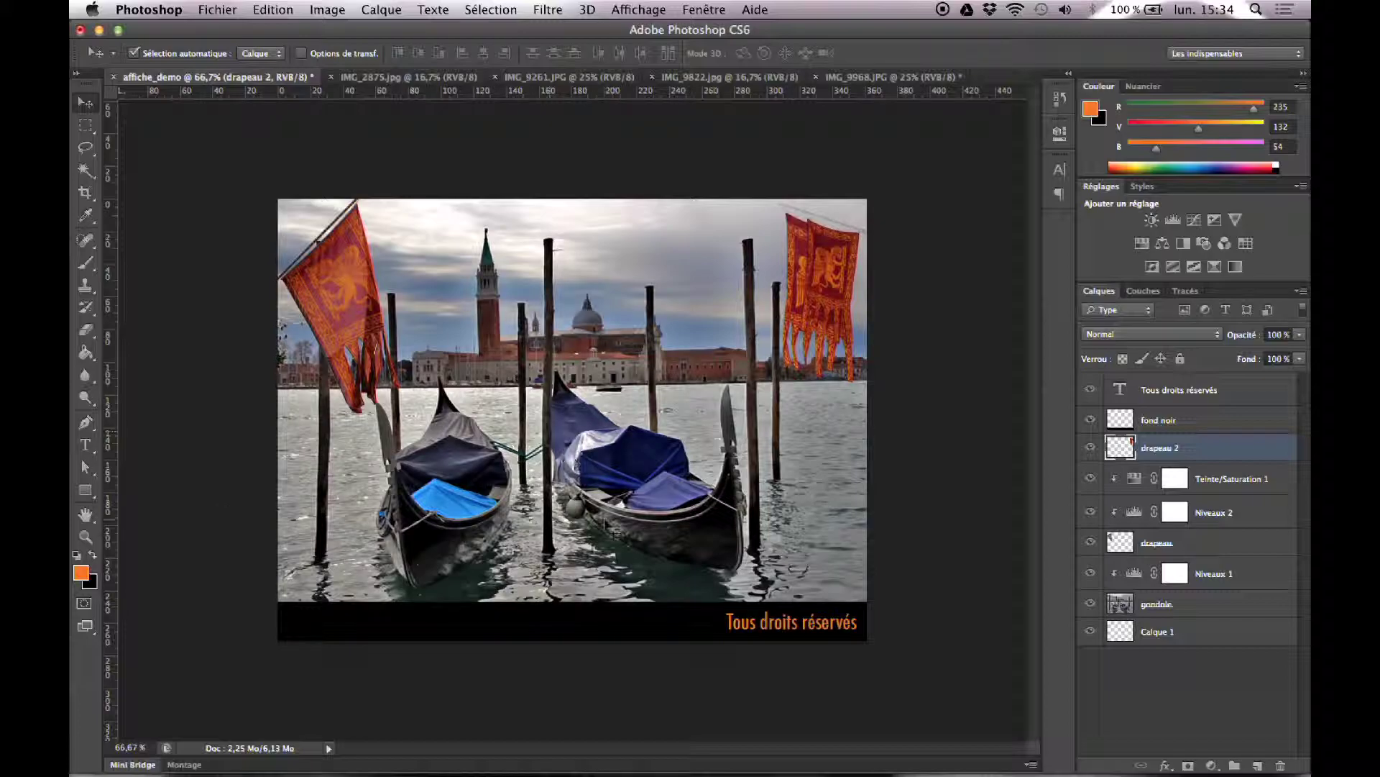
# Marquee a horizontal band between the two tall poles and add a new layer named "drapeau blanc" above all others
pyautogui.click(85, 125)
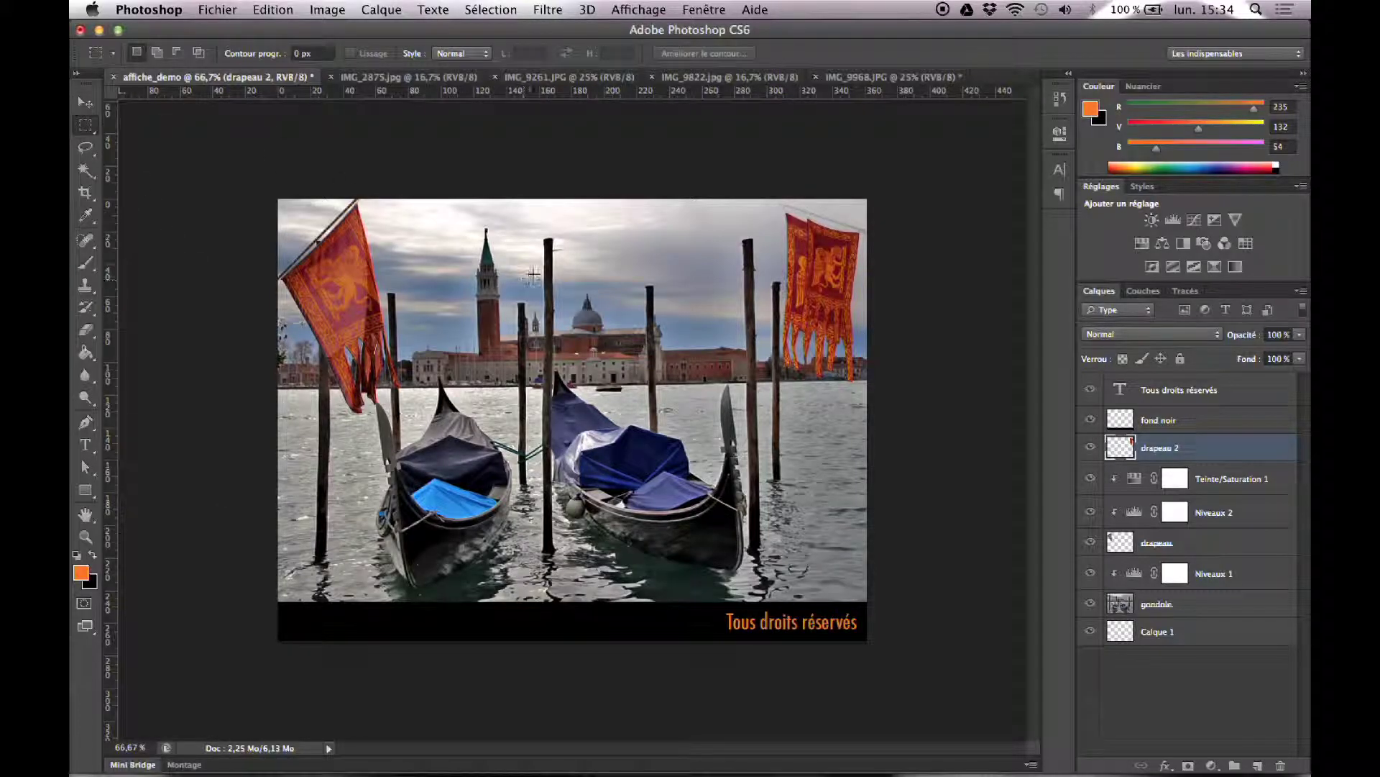
pyautogui.moveTo(548, 269); pyautogui.dragTo(751, 308)
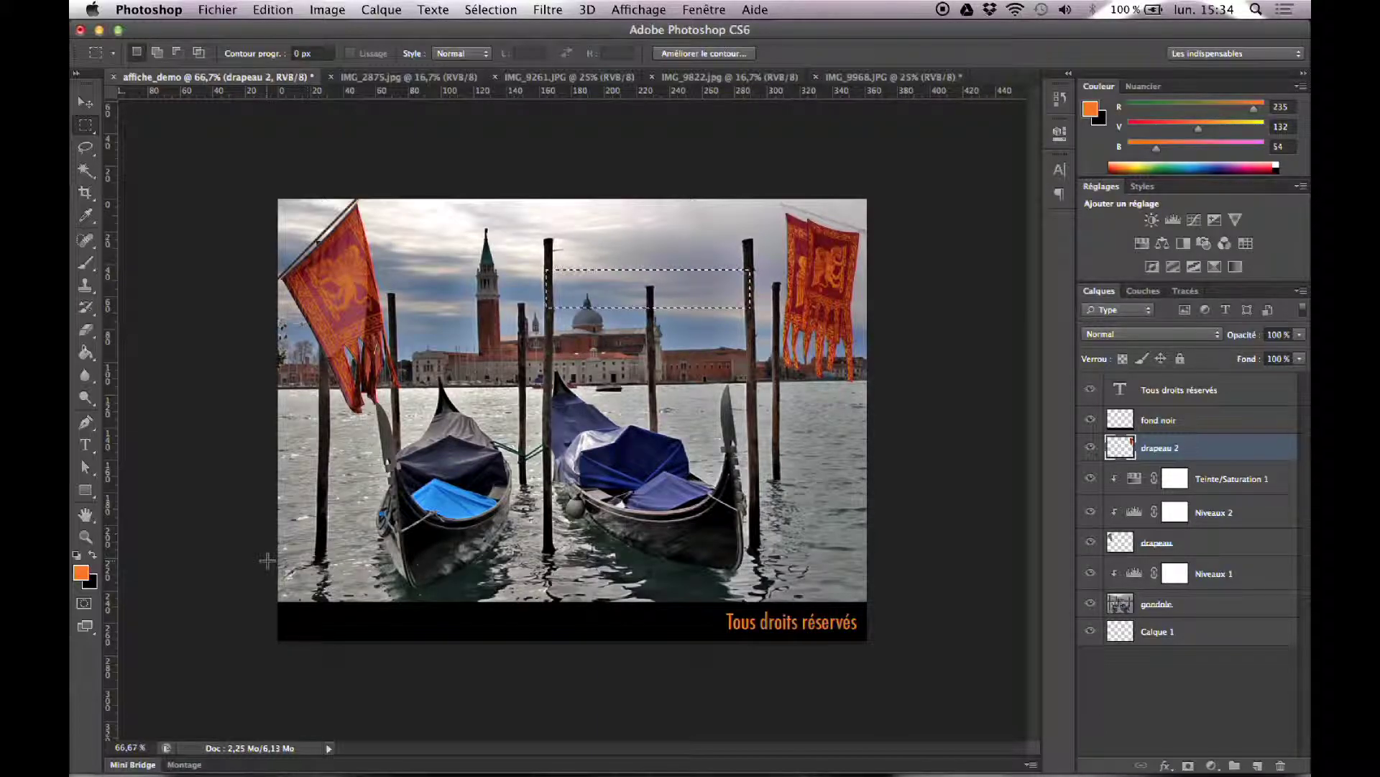
pyautogui.click(1257, 765)
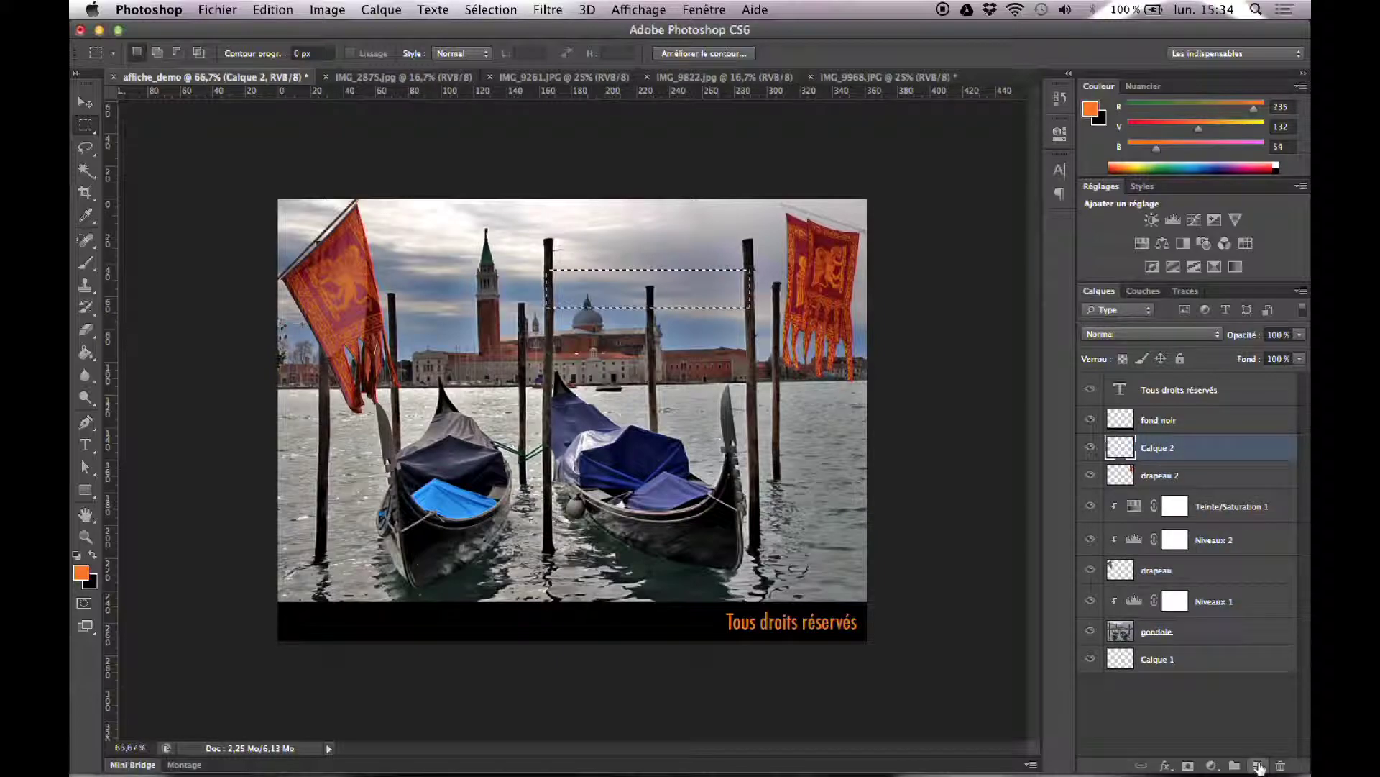
pyautogui.moveTo(1220, 446); pyautogui.dragTo(1217, 388)
pyautogui.doubleClick(1160, 387)
pyautogui.write('drapeau b')
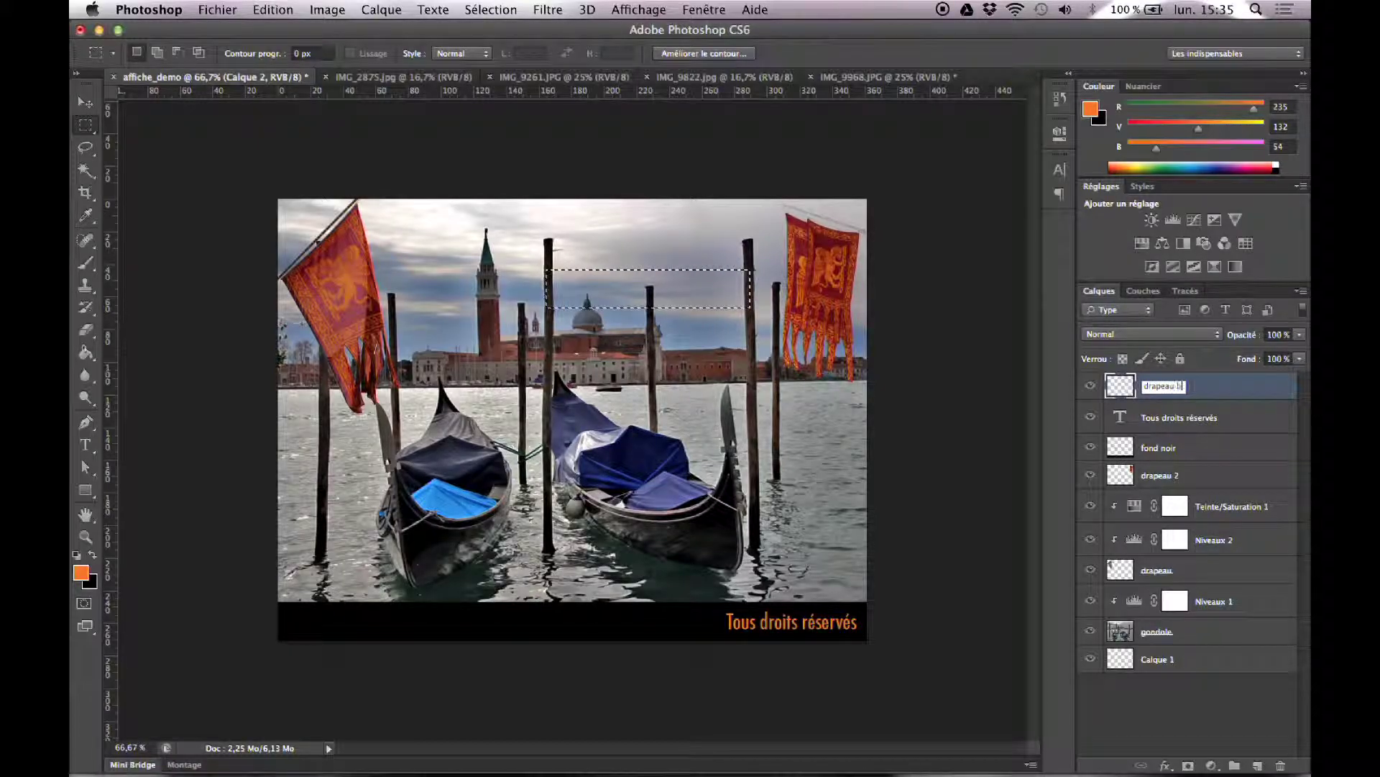
pyautogui.write('lanc')
pyautogui.press('Return')
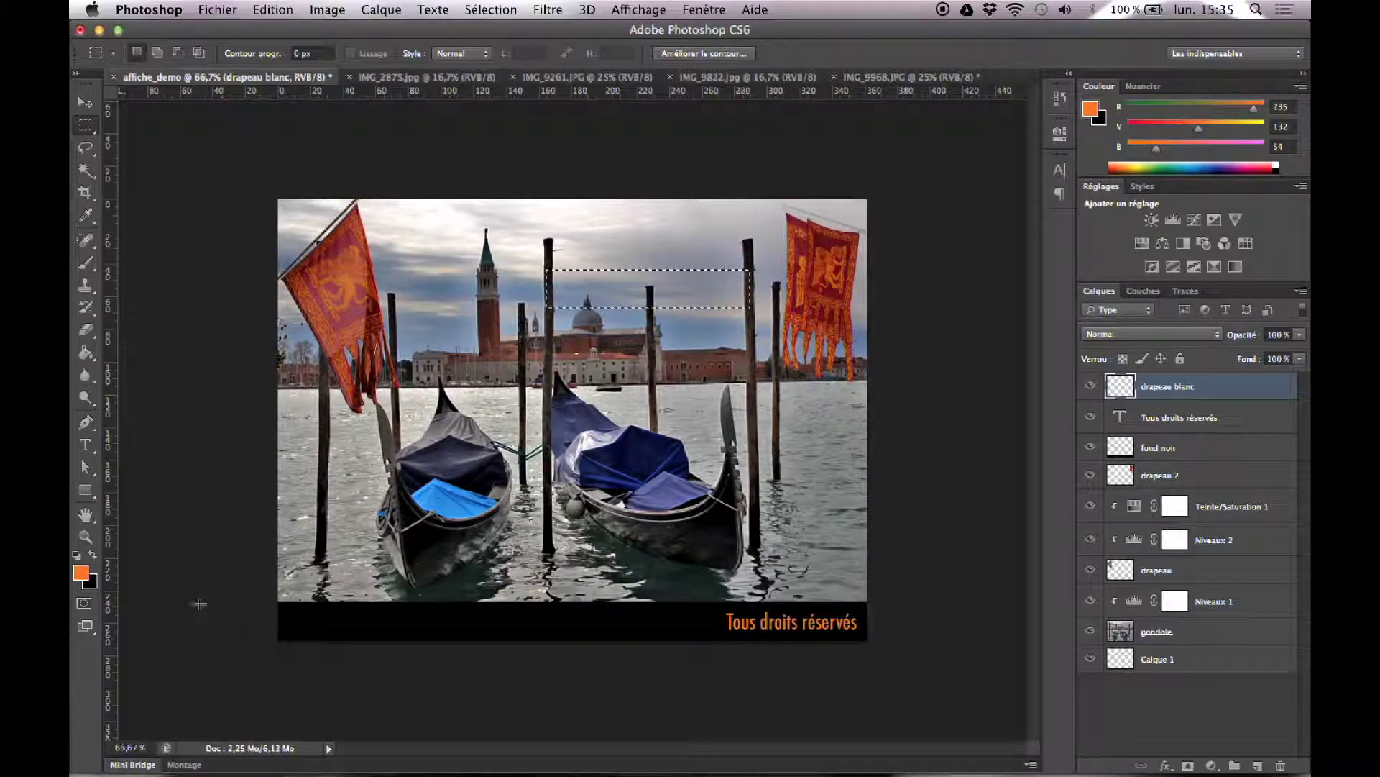
# Set the foreground colour to white (#ffffff)
pyautogui.click(80, 571)
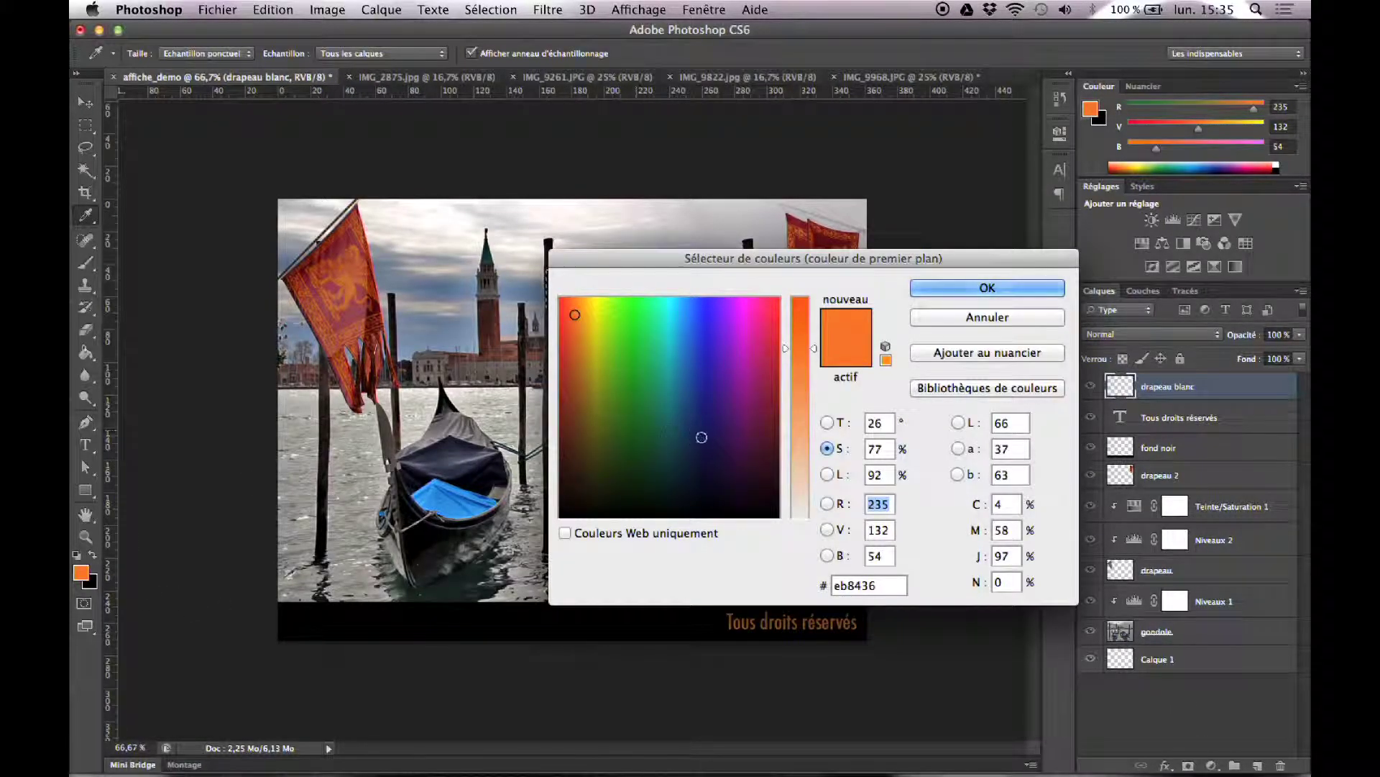
pyautogui.moveTo(799, 348); pyautogui.dragTo(804, 578)
pyautogui.moveTo(573, 313)
pyautogui.mouseDown()
pyautogui.moveTo(758, 311)
pyautogui.moveTo(804, 276)
pyautogui.mouseUp()
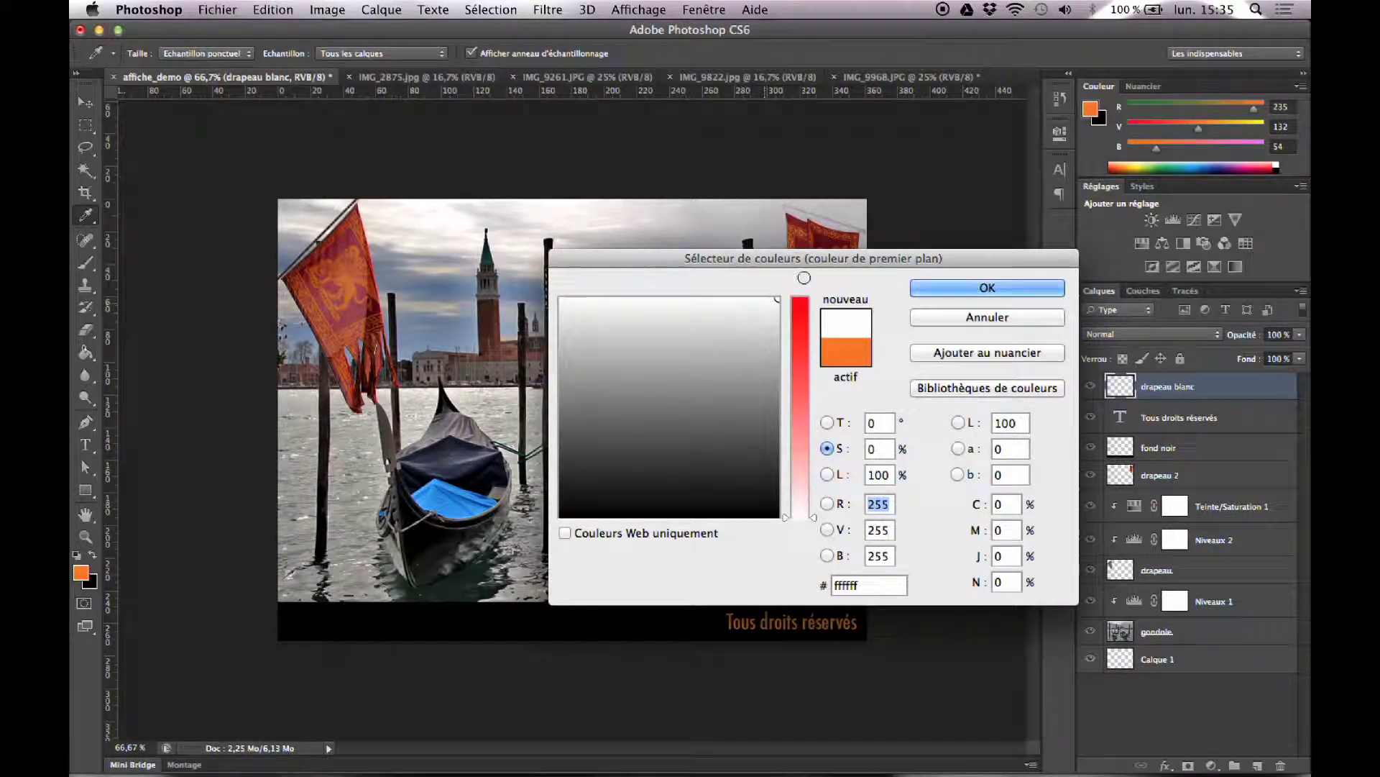
pyautogui.click(986, 287)
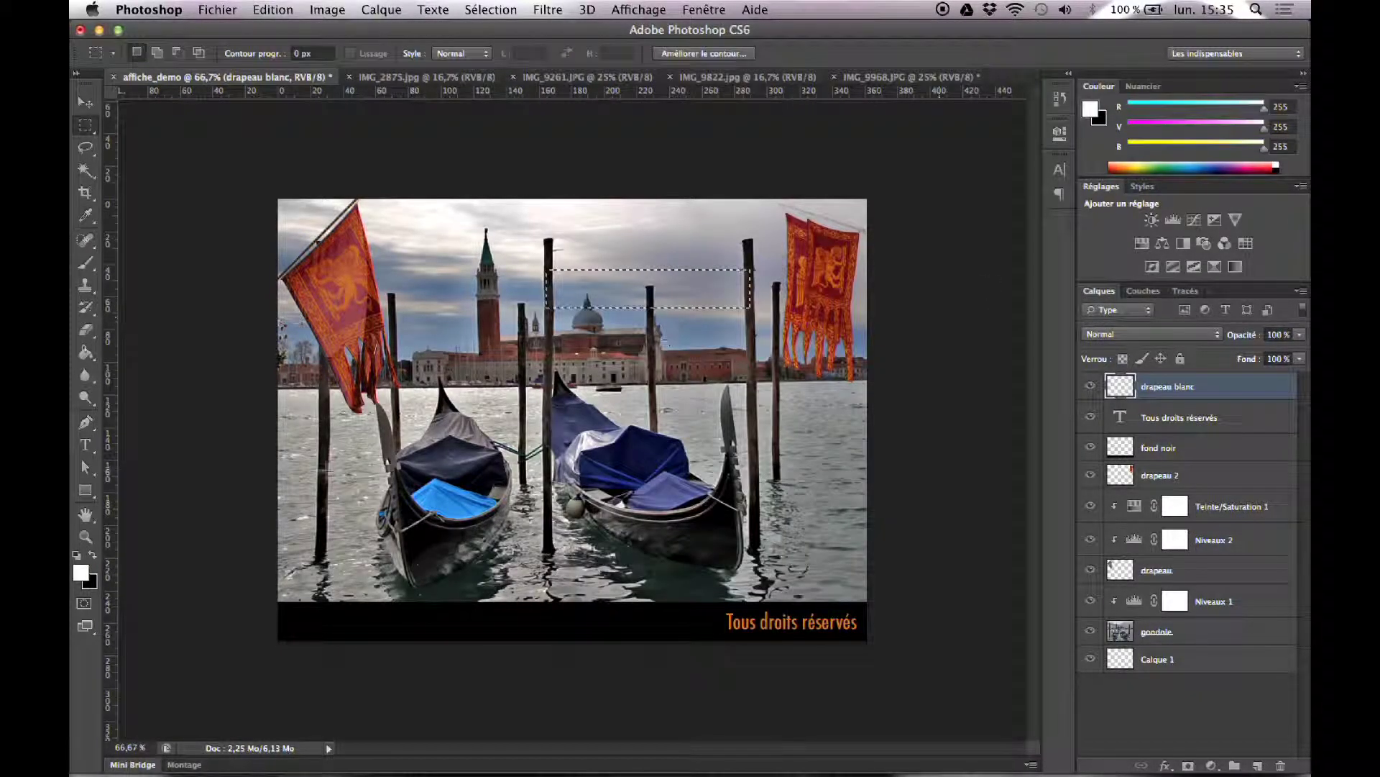
# Fill the rectangular selection between the poles with white using the Paint Bucket and deselect it
pyautogui.click(86, 352)
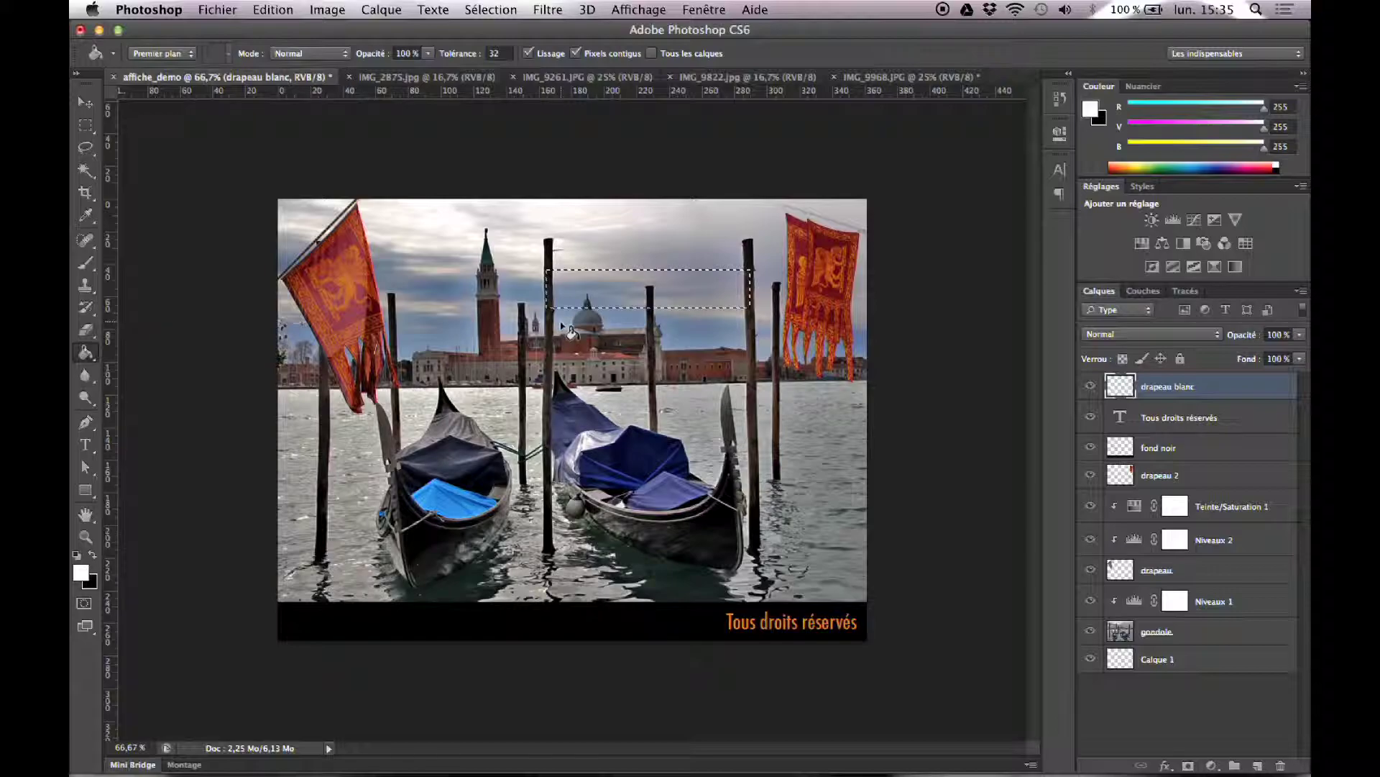
pyautogui.click(589, 286)
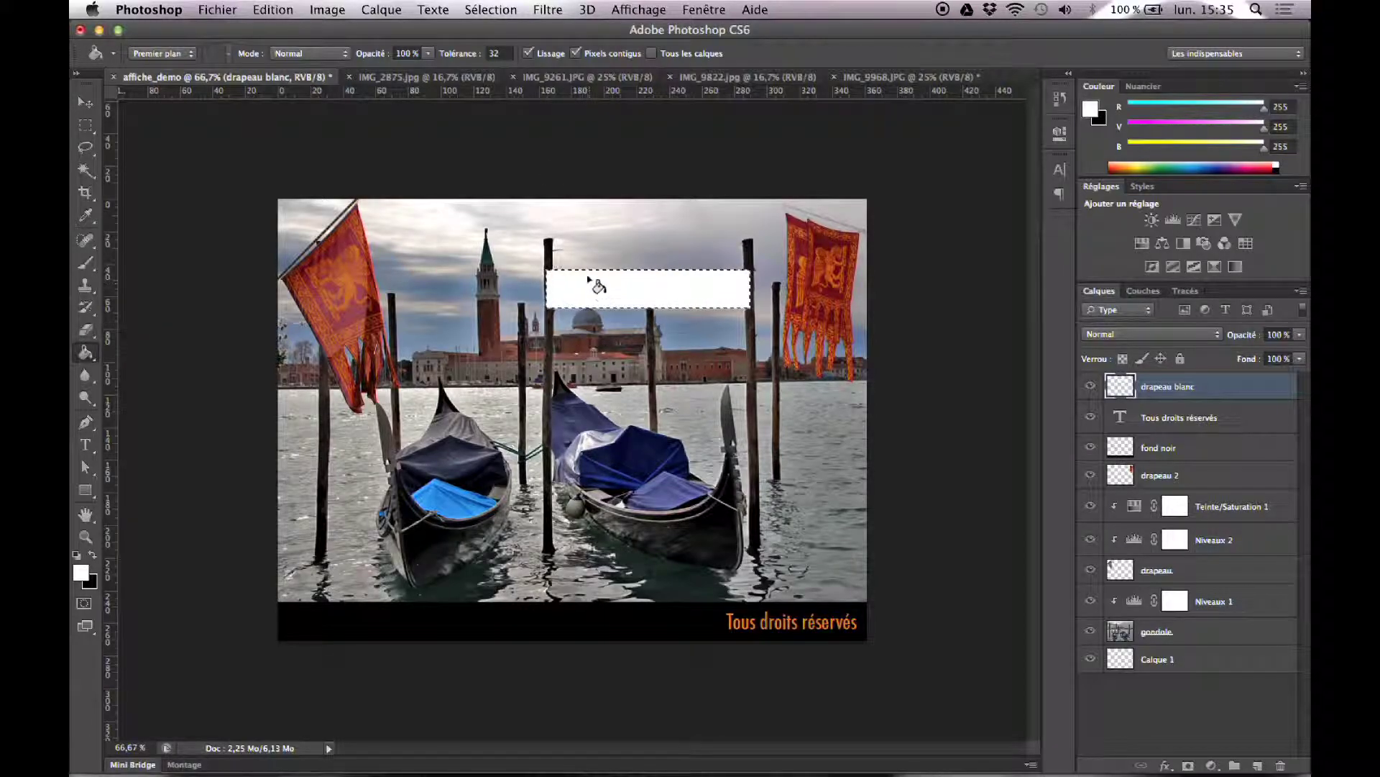
pyautogui.click(490, 9)
pyautogui.click(495, 46)
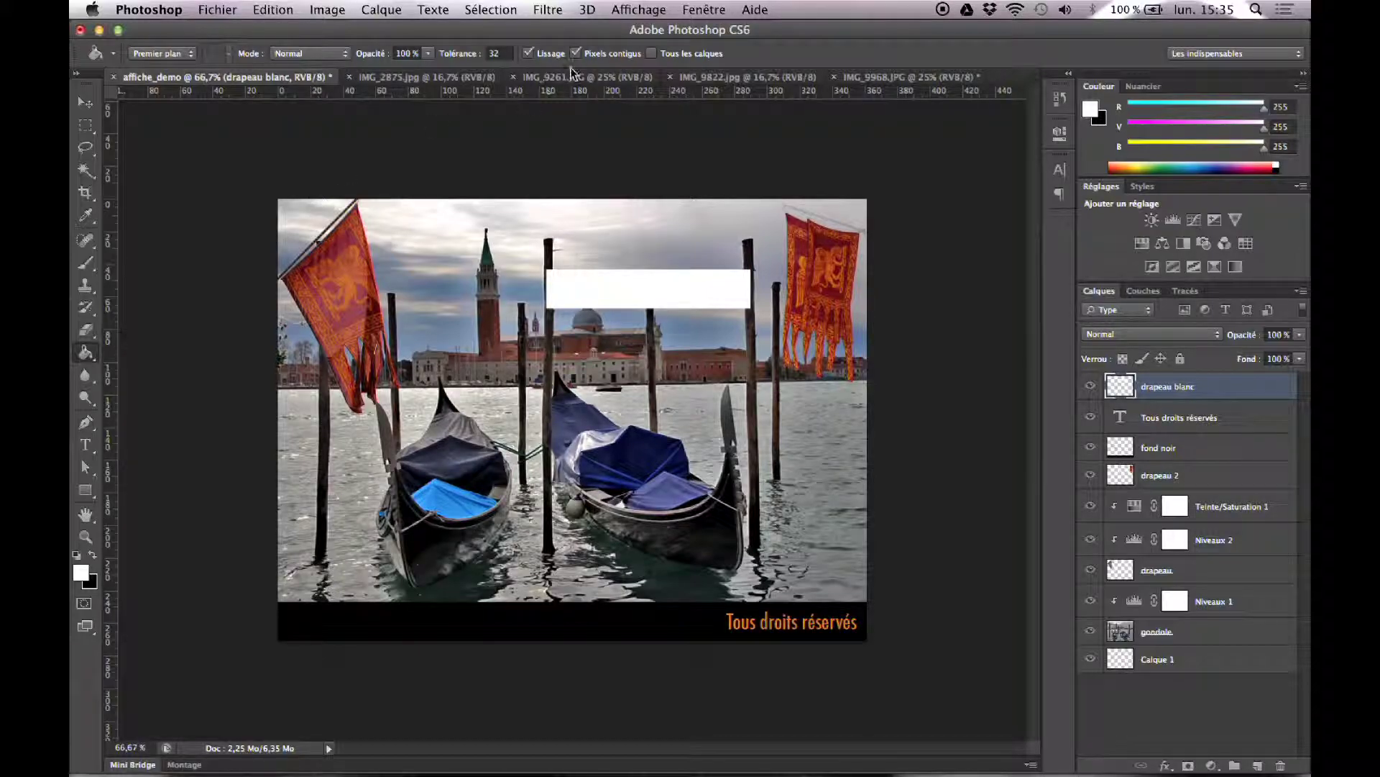
# Step back through the history to the "Transformation manuelle" state, undoing the white banner, its layer and the selection
pyautogui.click(706, 10)
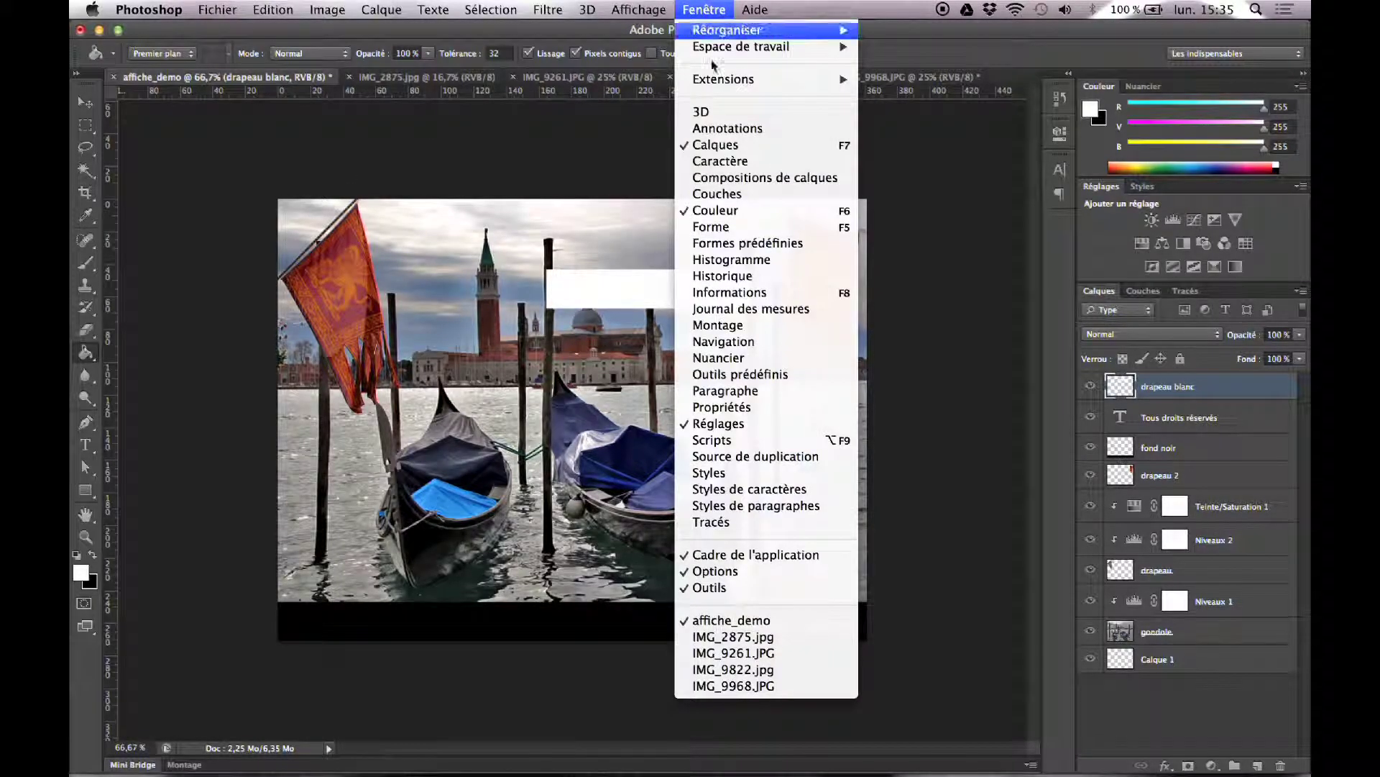
pyautogui.click(741, 279)
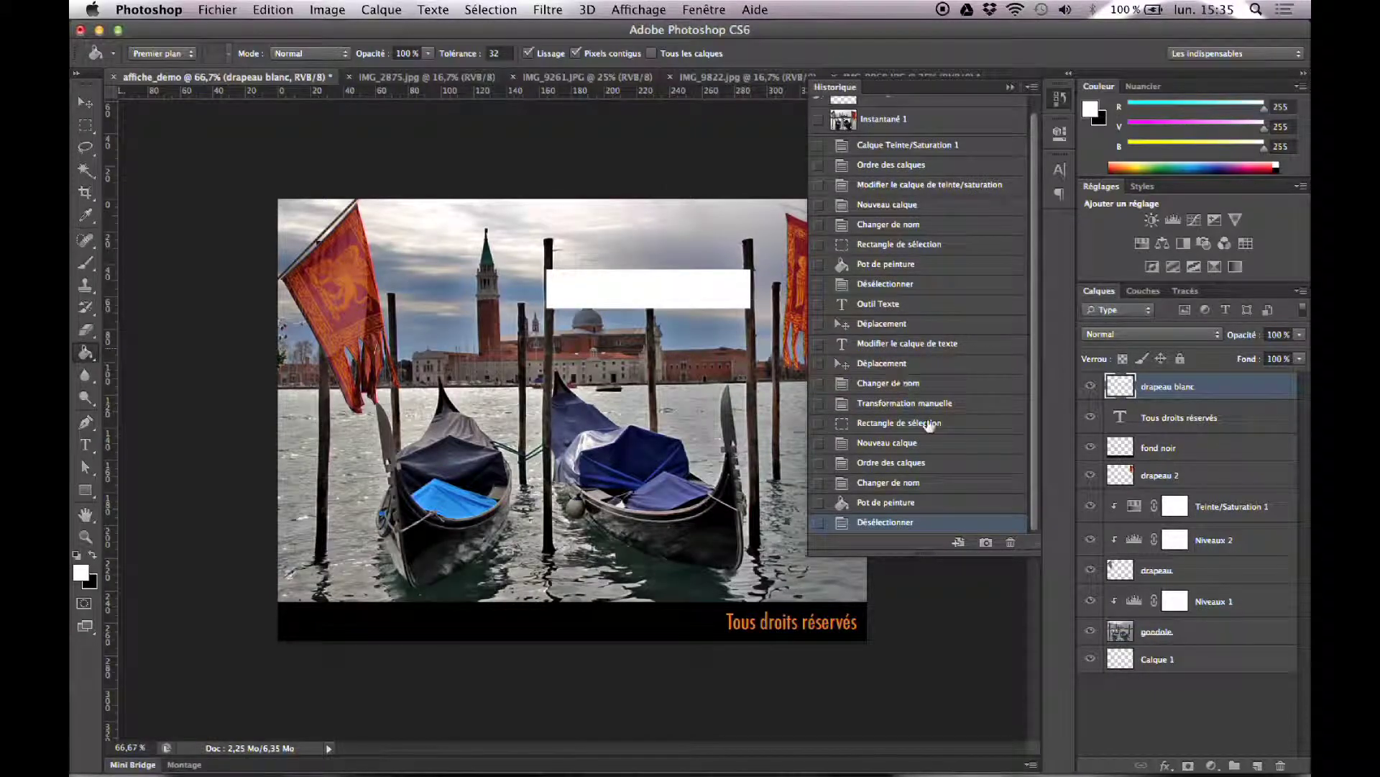
pyautogui.click(930, 503)
pyautogui.click(930, 484)
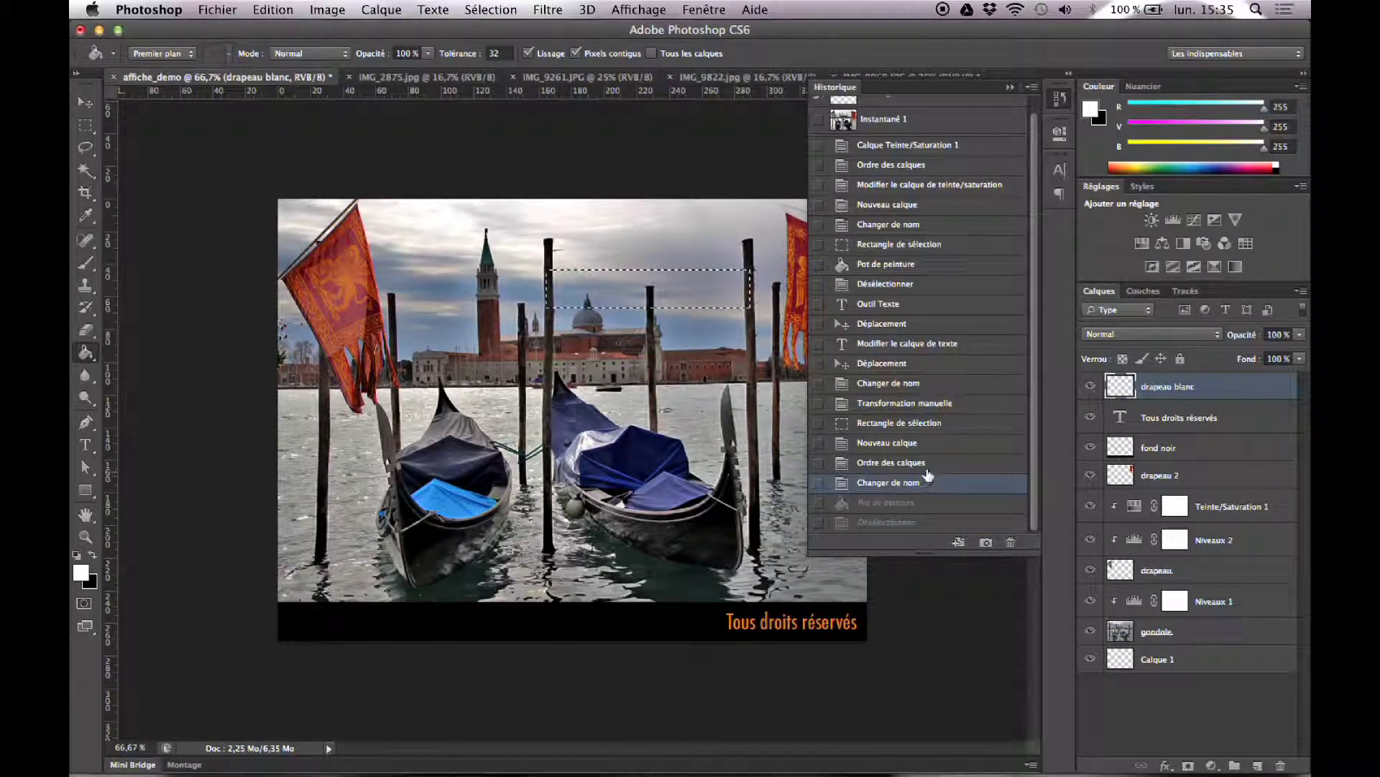
pyautogui.click(927, 466)
pyautogui.click(929, 442)
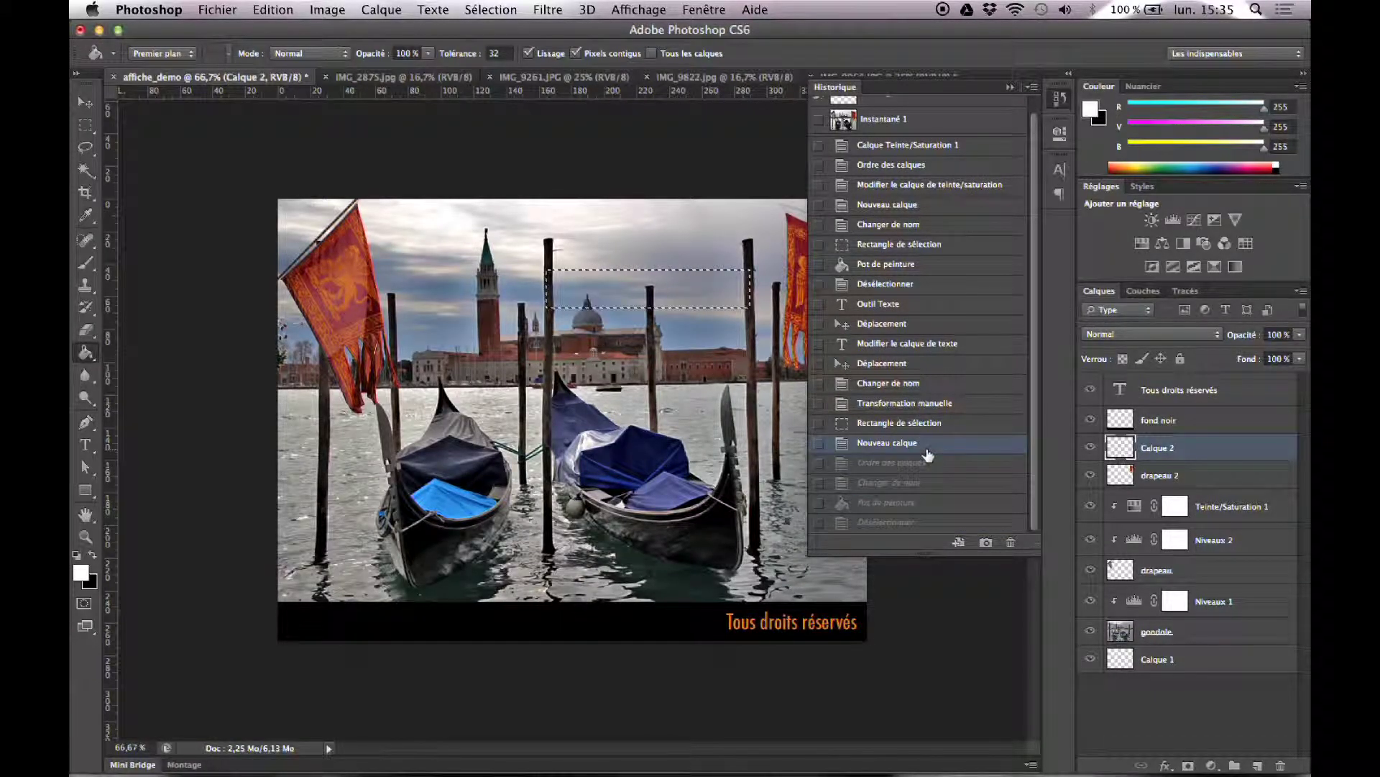
pyautogui.click(928, 423)
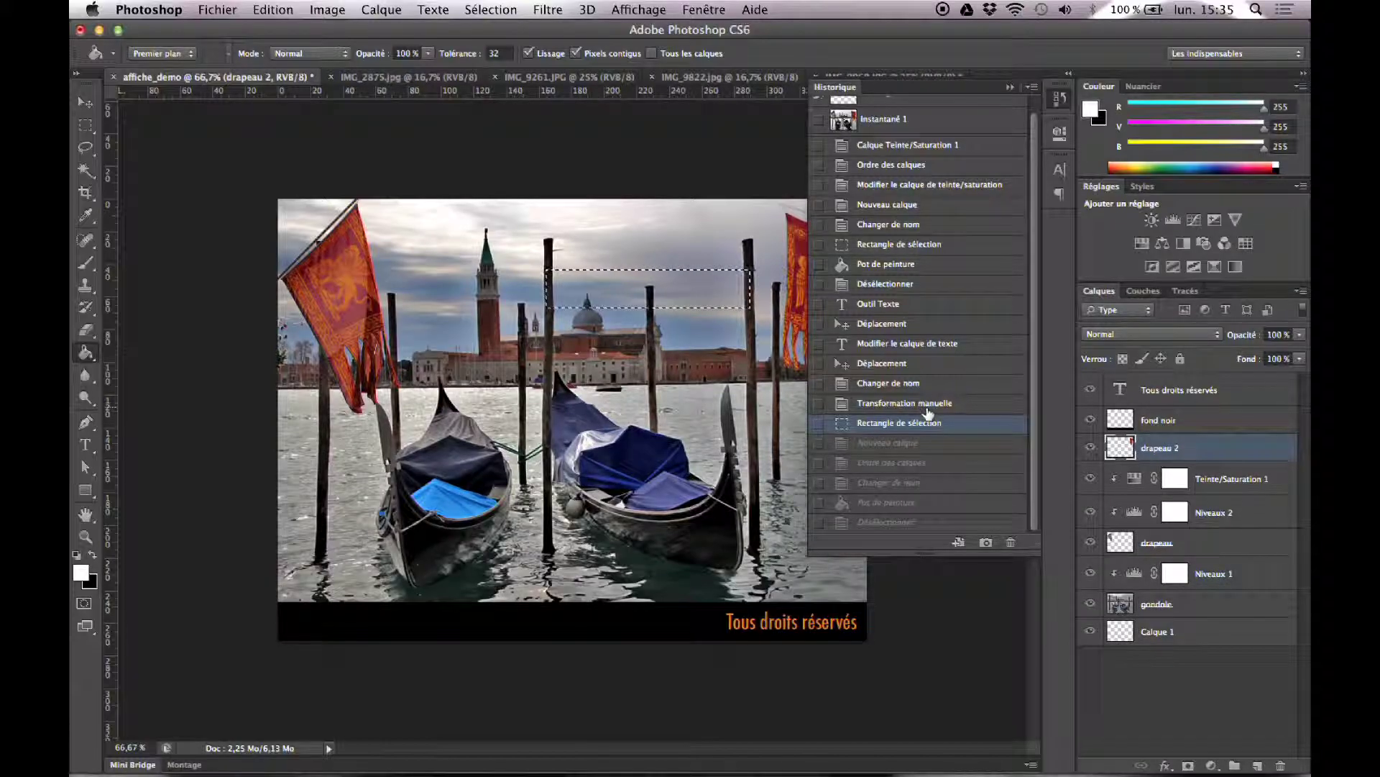
pyautogui.click(928, 405)
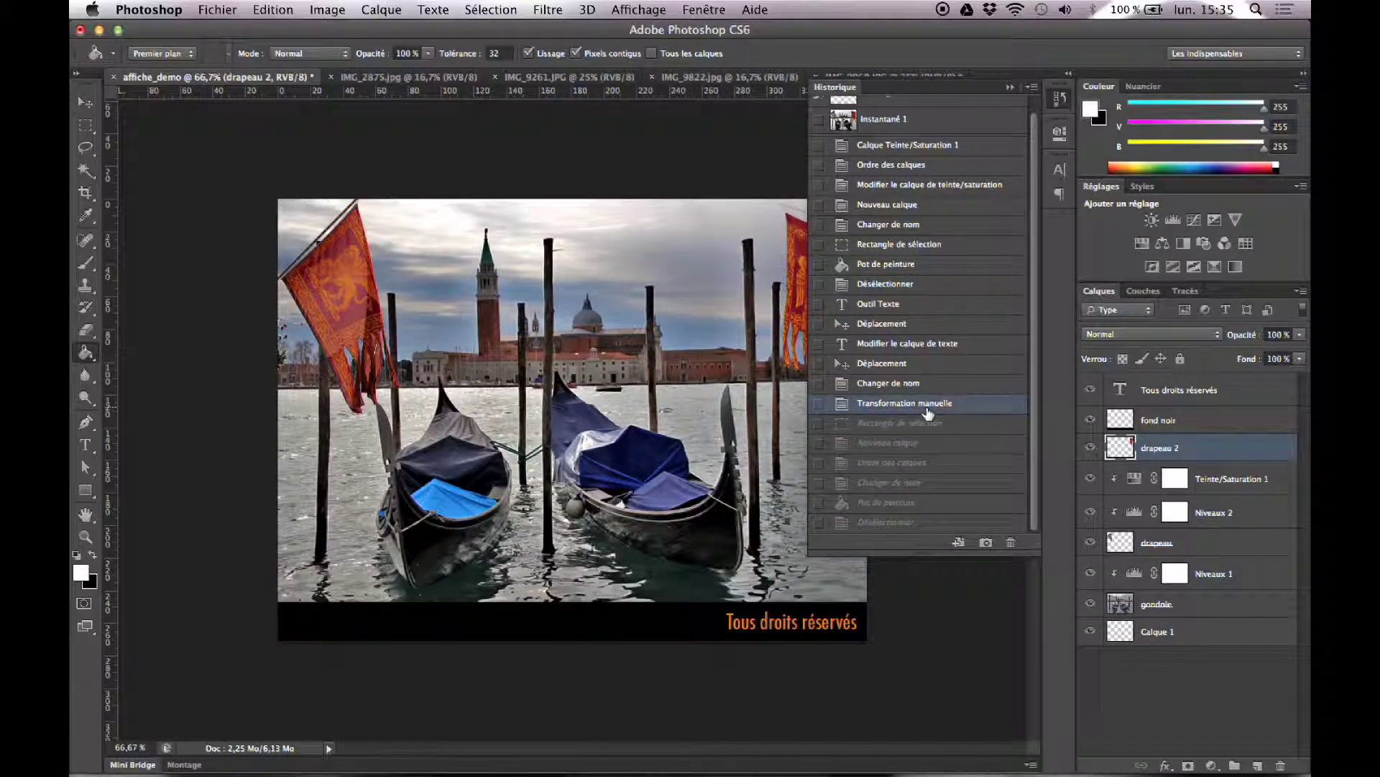
pyautogui.click(1011, 87)
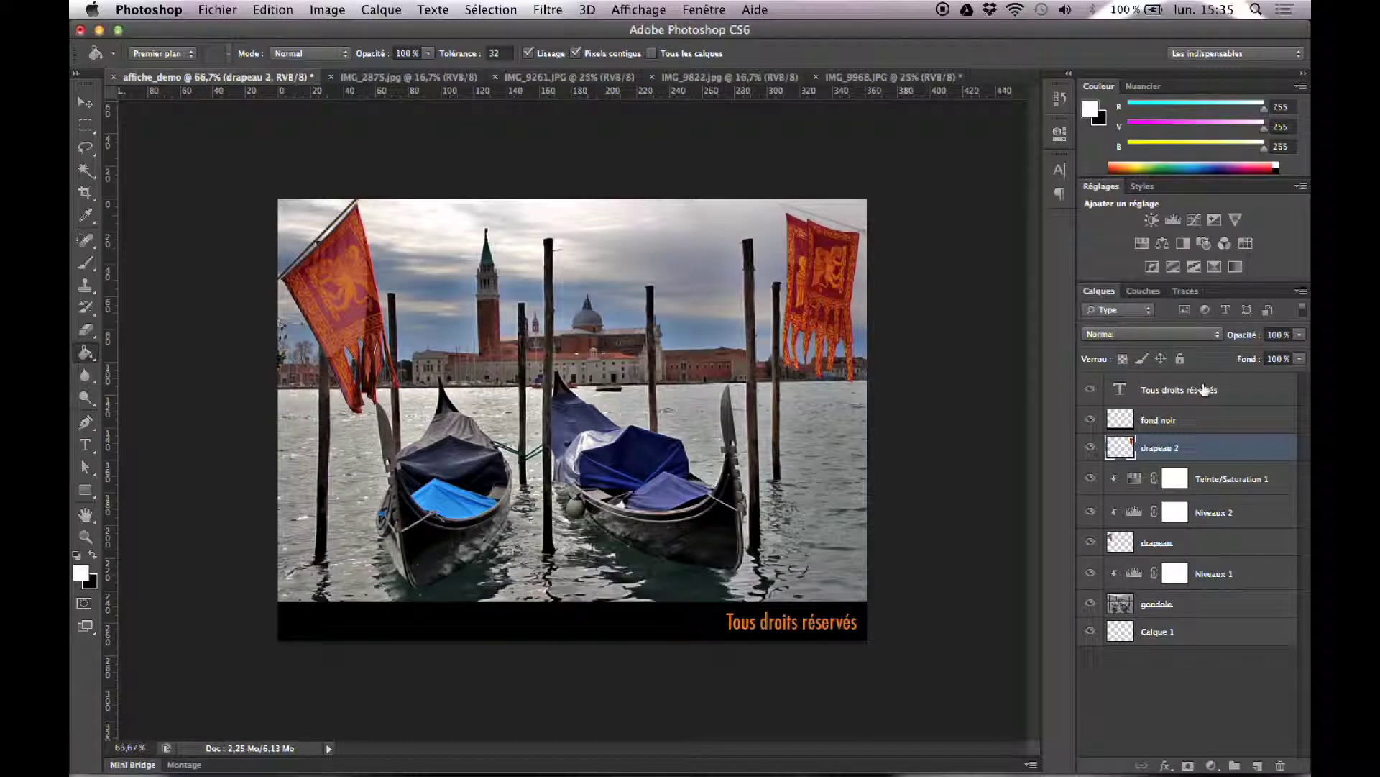
# Add a new layer named "drapeau blanc" directly above the "Tous droits réservés" text layer
pyautogui.click(1244, 393)
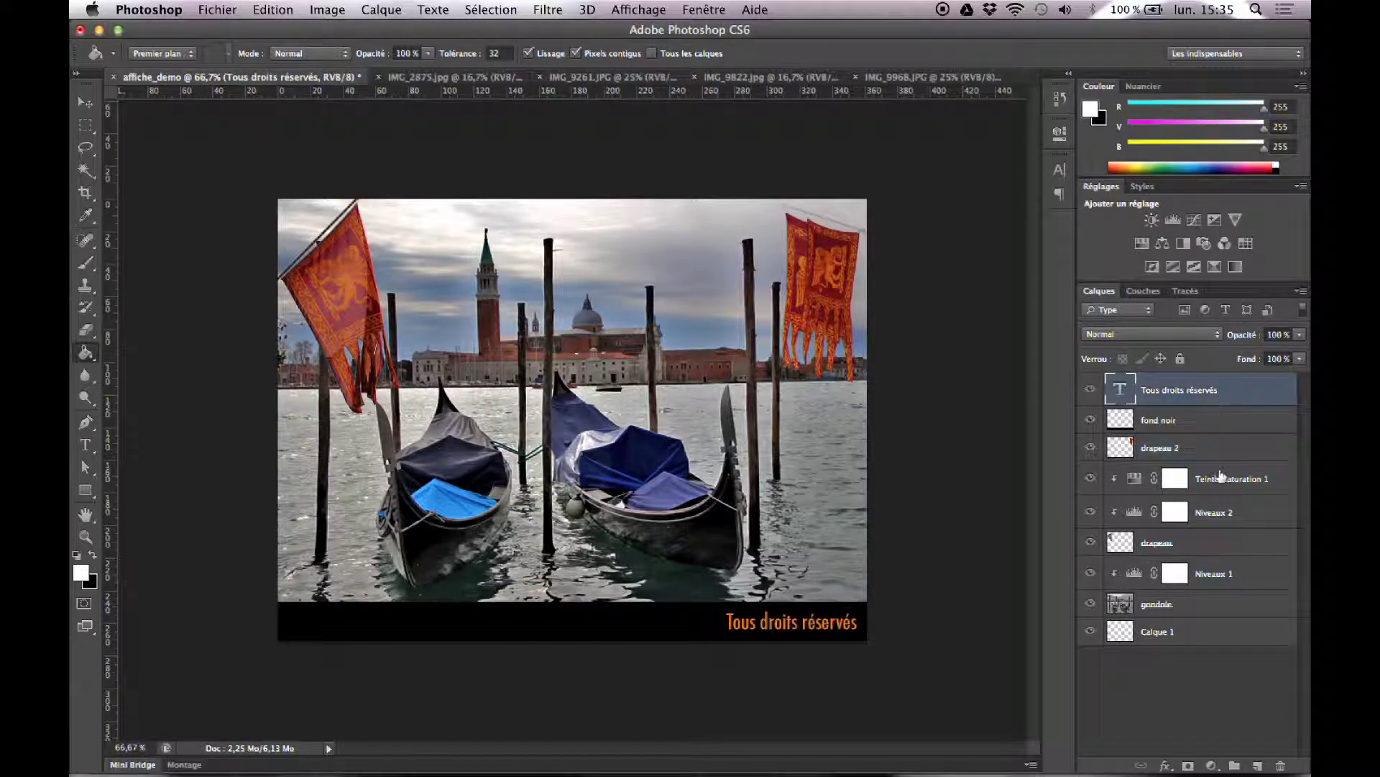
pyautogui.click(1258, 765)
pyautogui.doubleClick(1159, 387)
pyautogui.write('t')
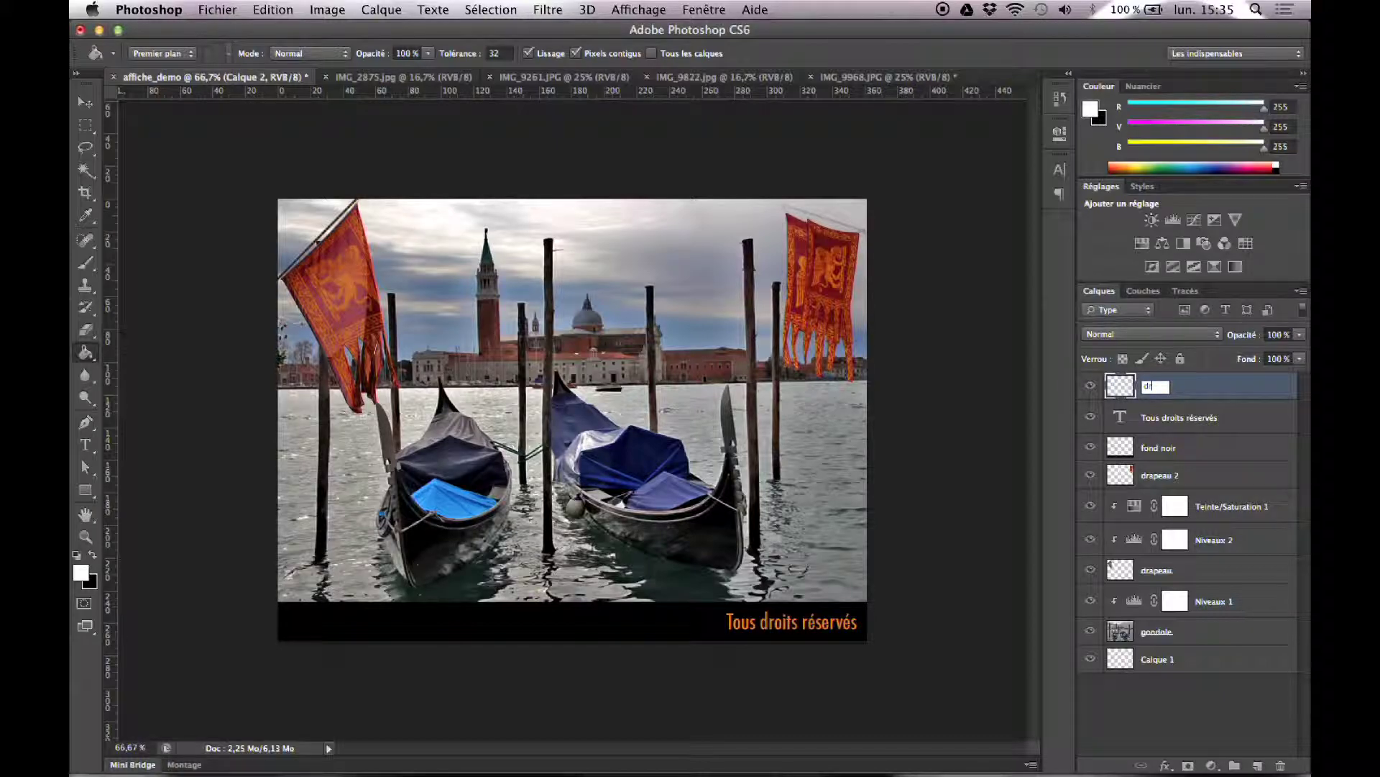
pyautogui.write('rapeau blanc')
pyautogui.press('Return')
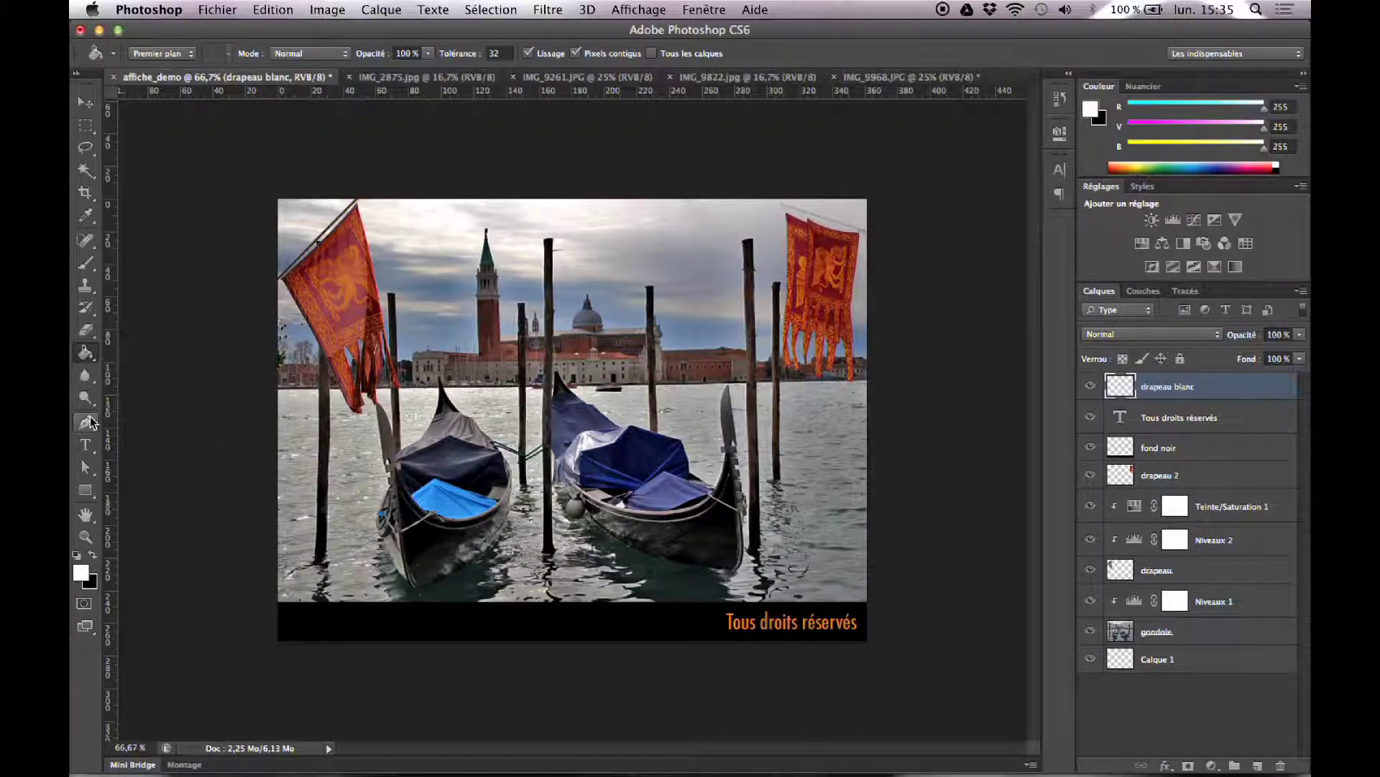
# Draw the banner's sagging upper edge as a Pen path between the two tall poles, removing the end point's outgoing handle
pyautogui.press('z')
pyautogui.click(645, 307)
pyautogui.click(645, 307)
pyautogui.click(681, 316)
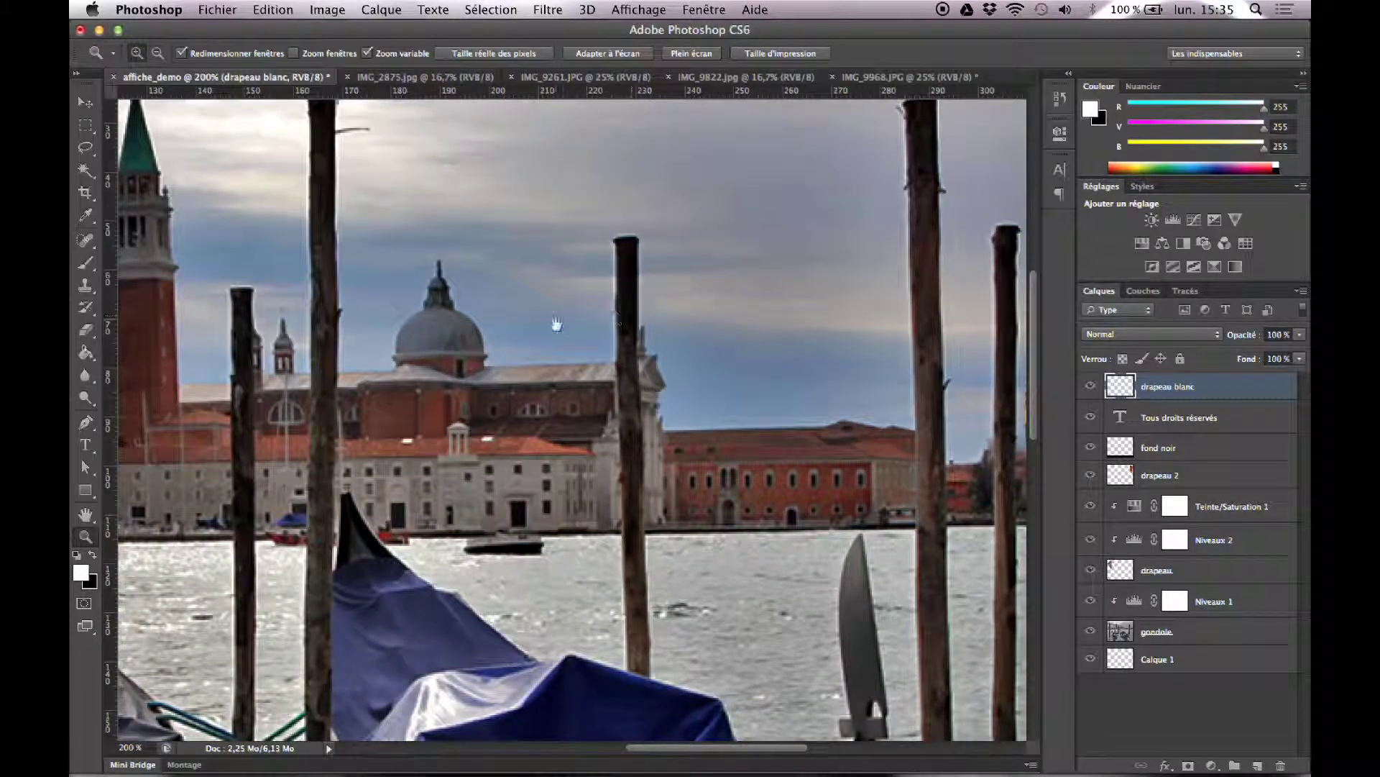
pyautogui.moveTo(556, 324); pyautogui.dragTo(492, 409)
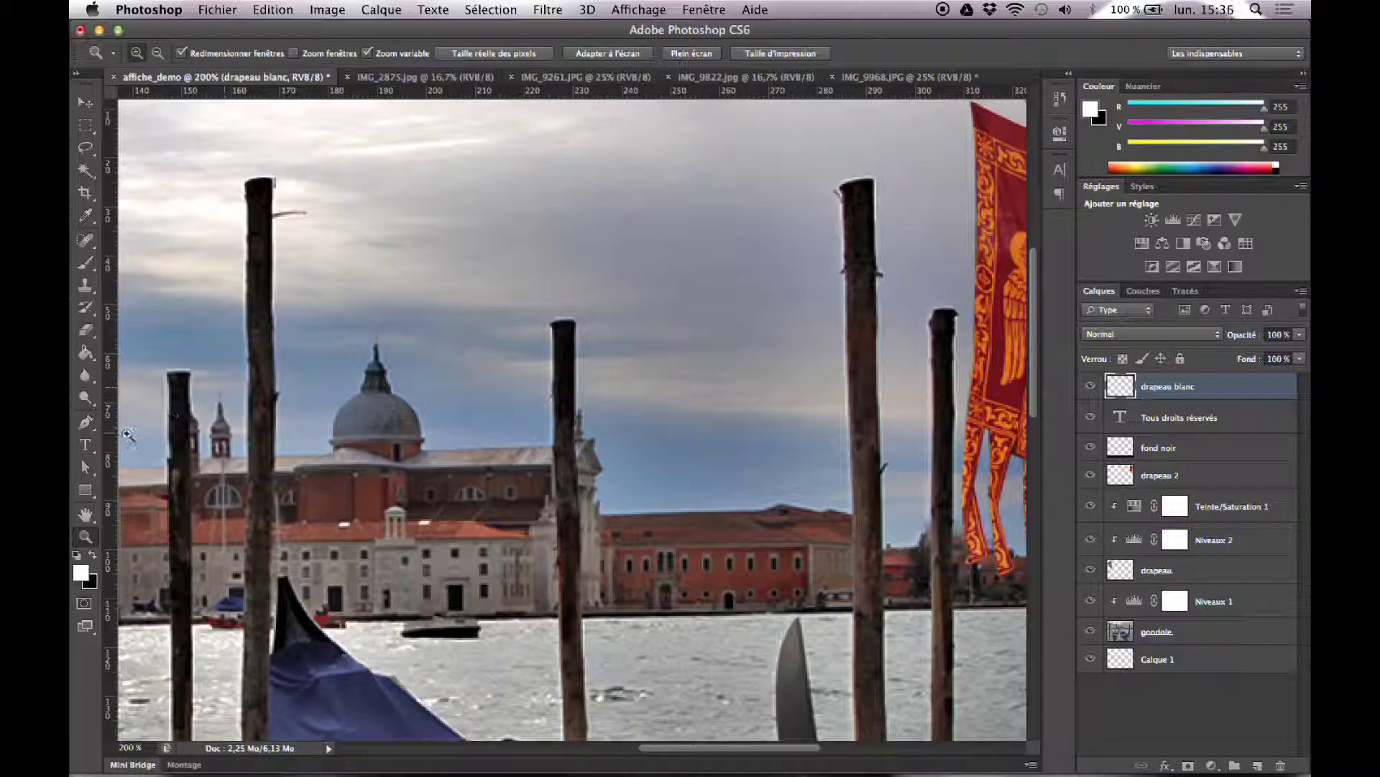
pyautogui.click(87, 423)
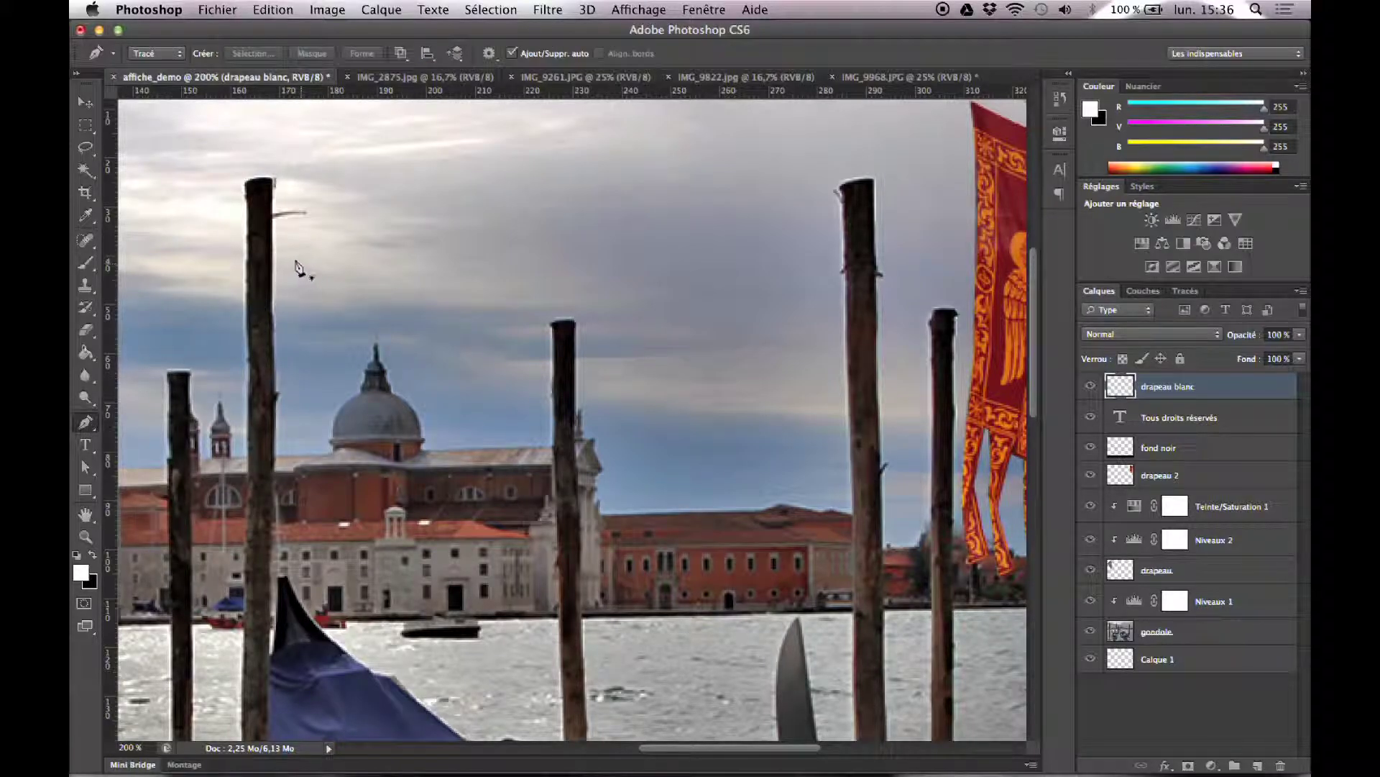
pyautogui.click(273, 243)
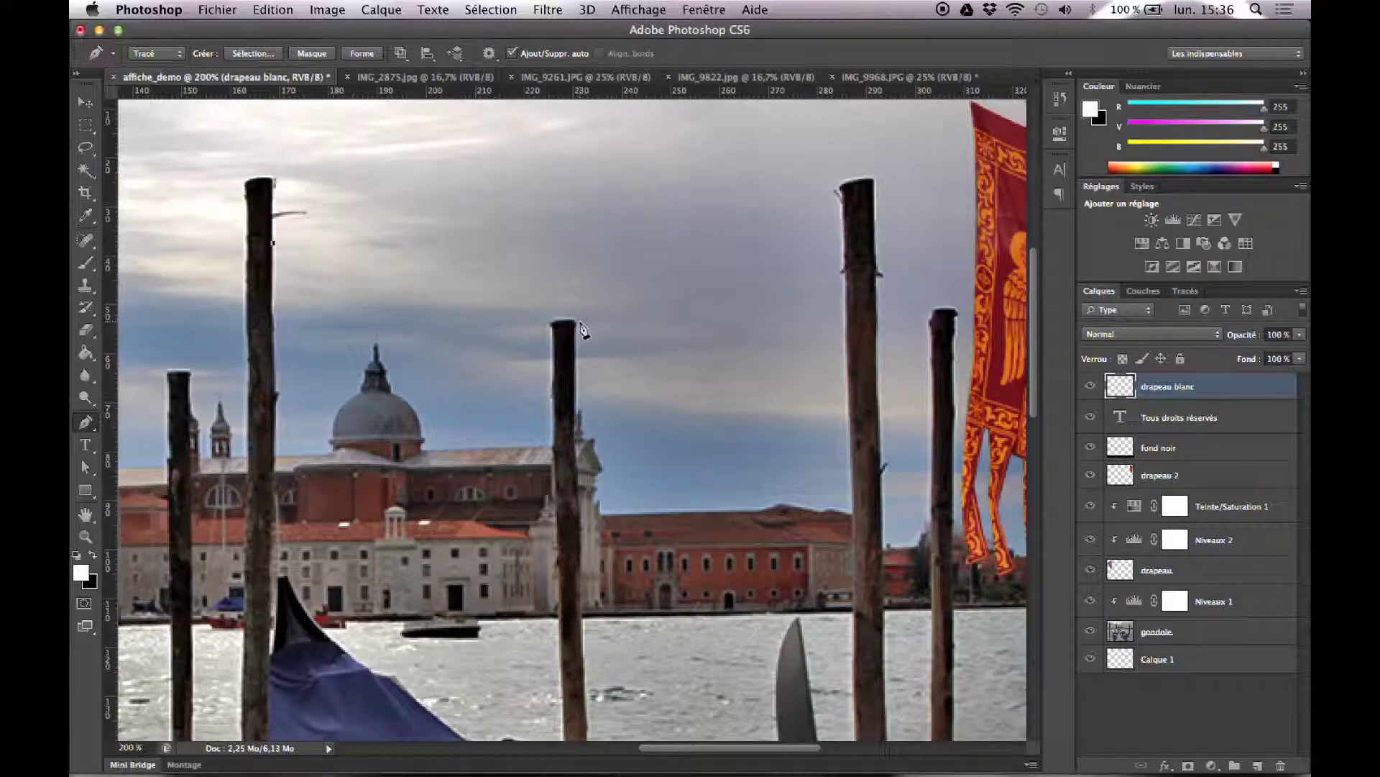
pyautogui.moveTo(844, 263)
pyautogui.mouseDown()
pyautogui.moveTo(918, 216)
pyautogui.moveTo(928, 232)
pyautogui.mouseUp()
pyautogui.moveTo(1044, 241); pyautogui.dragTo(944, 205)
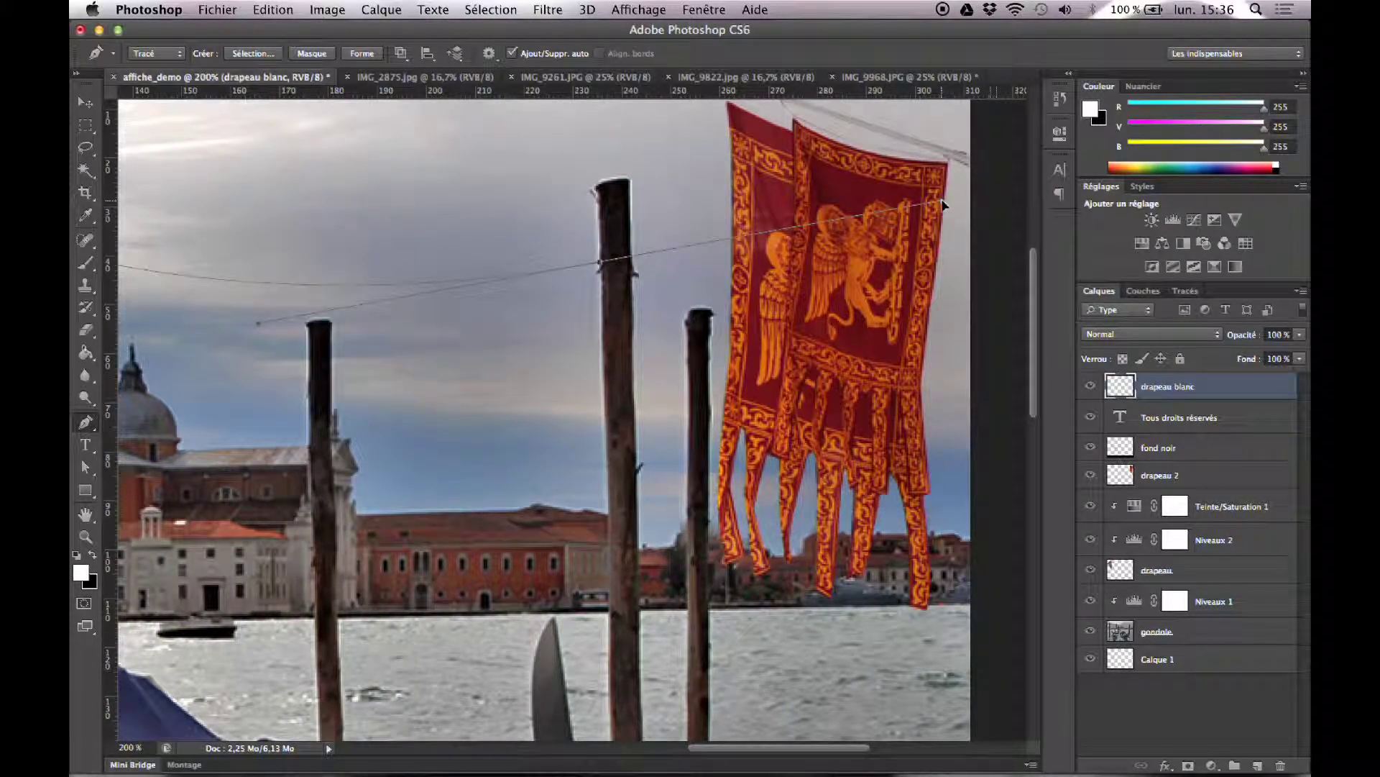
pyautogui.keyDown('alt'); pyautogui.click(601, 265); pyautogui.keyUp('alt')
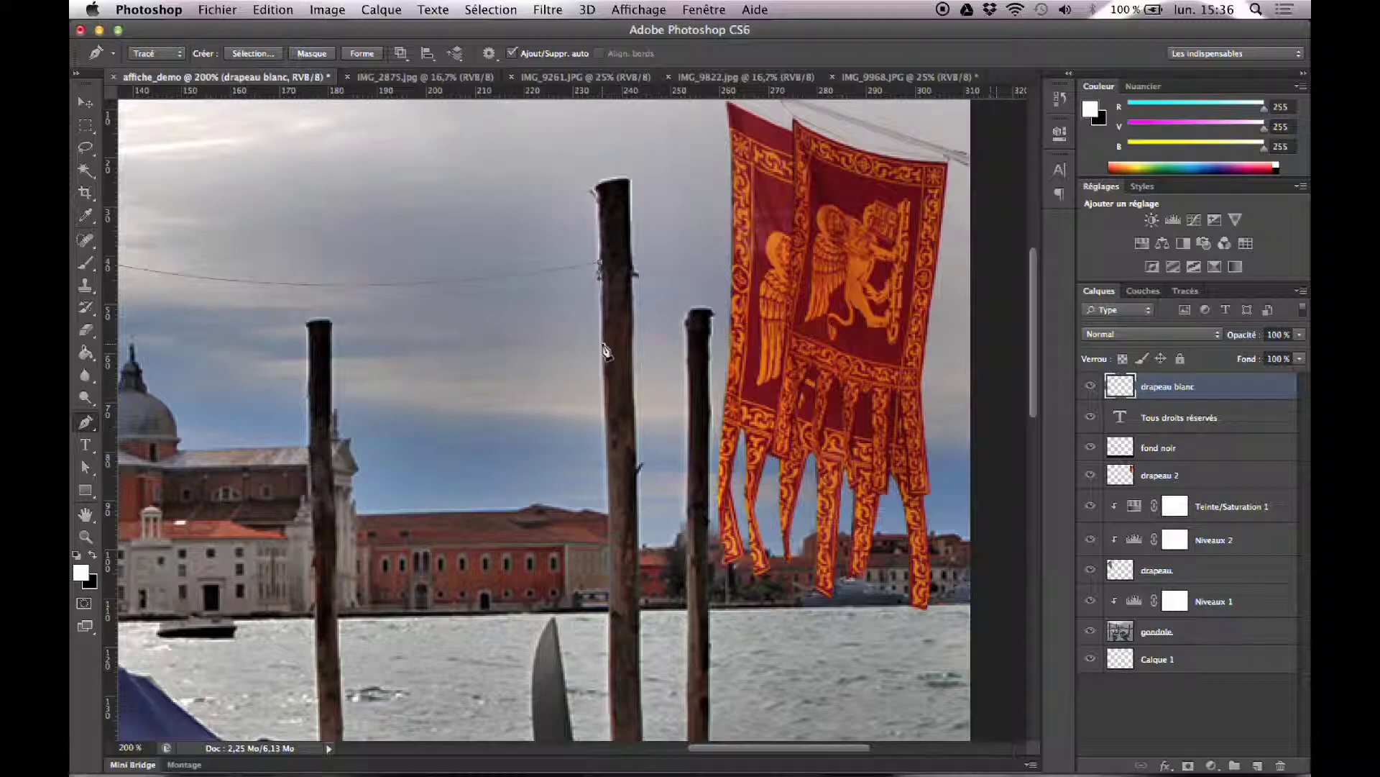
# Add the banner's sagging lower edge to the Pen path between the two poles and close the path
pyautogui.hscroll(-10, 519, 397)
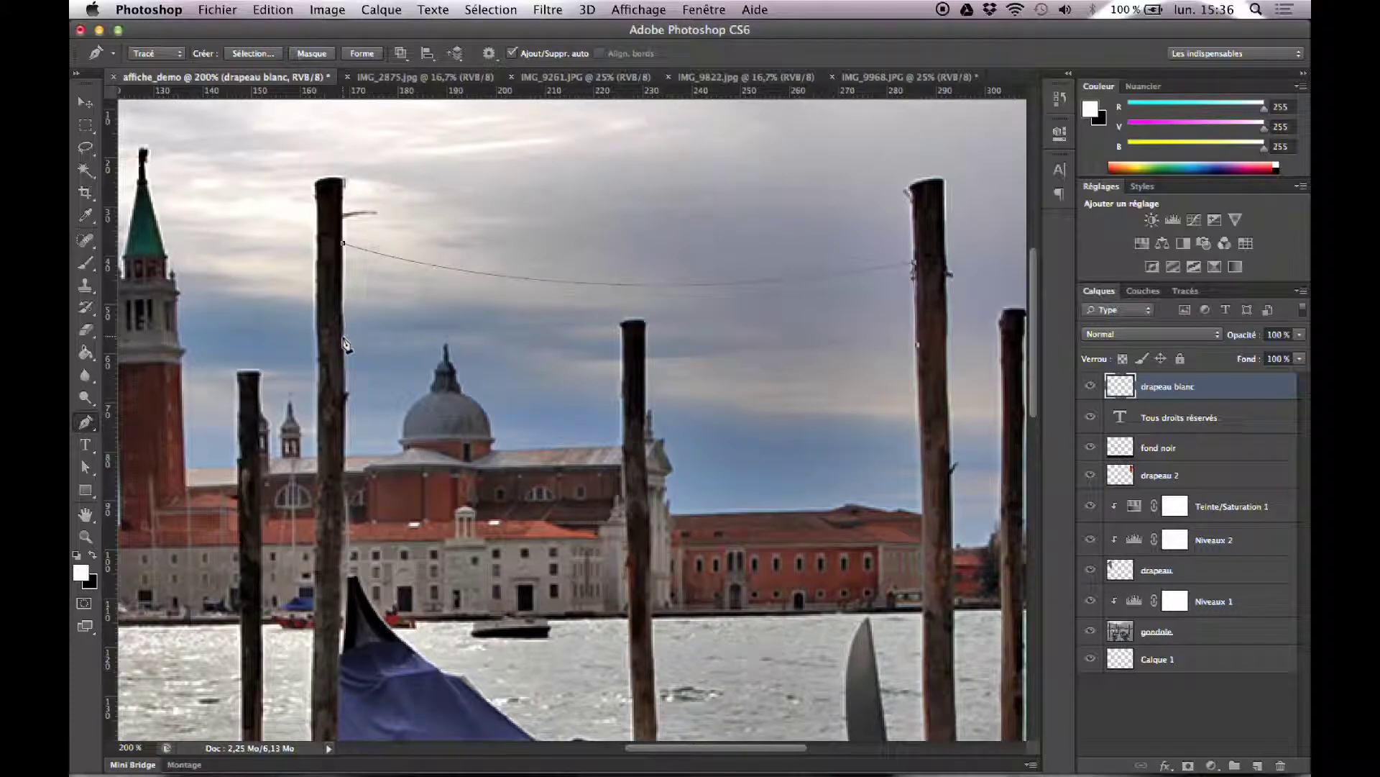
pyautogui.moveTo(344, 338)
pyautogui.mouseDown()
pyautogui.moveTo(247, 280)
pyautogui.moveTo(112, 291)
pyautogui.moveTo(334, 318)
pyautogui.mouseUp()
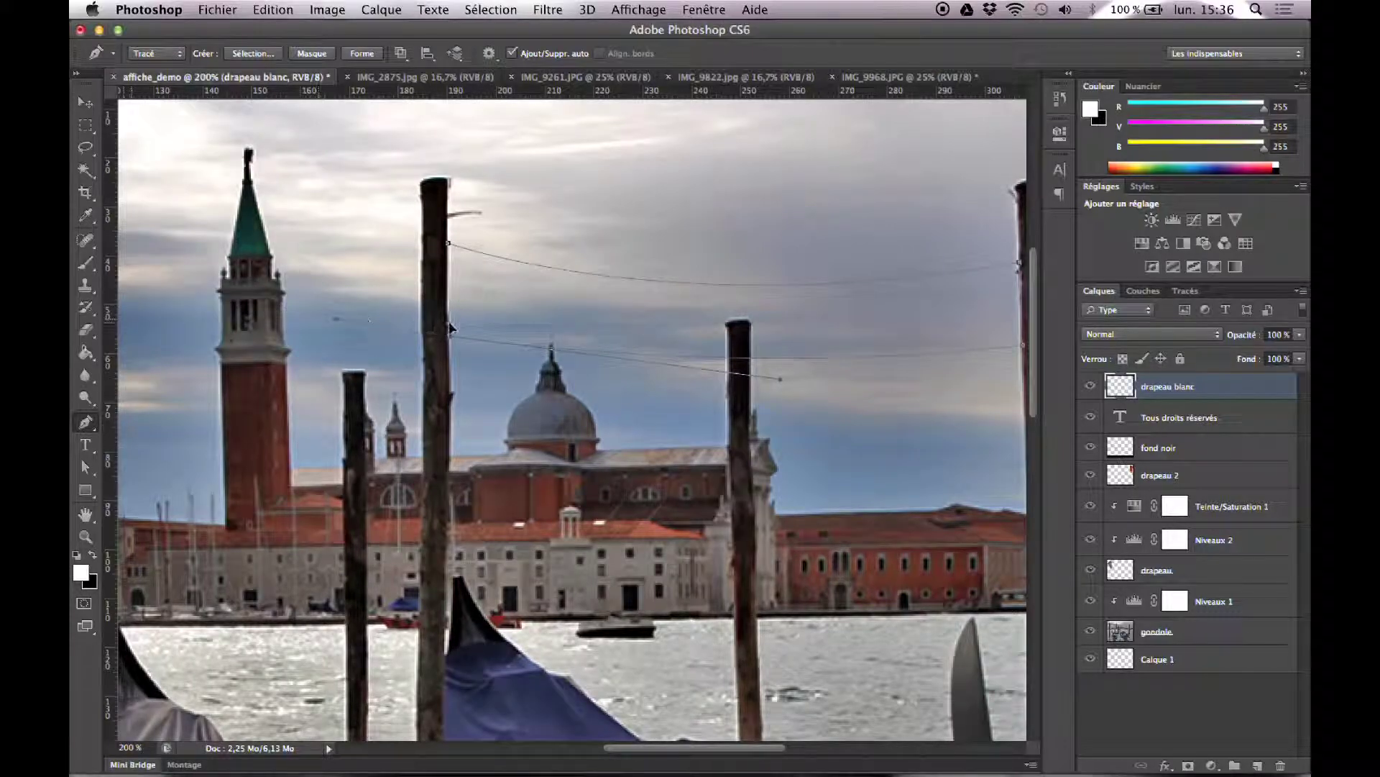
pyautogui.moveTo(449, 327); pyautogui.dragTo(506, 325)
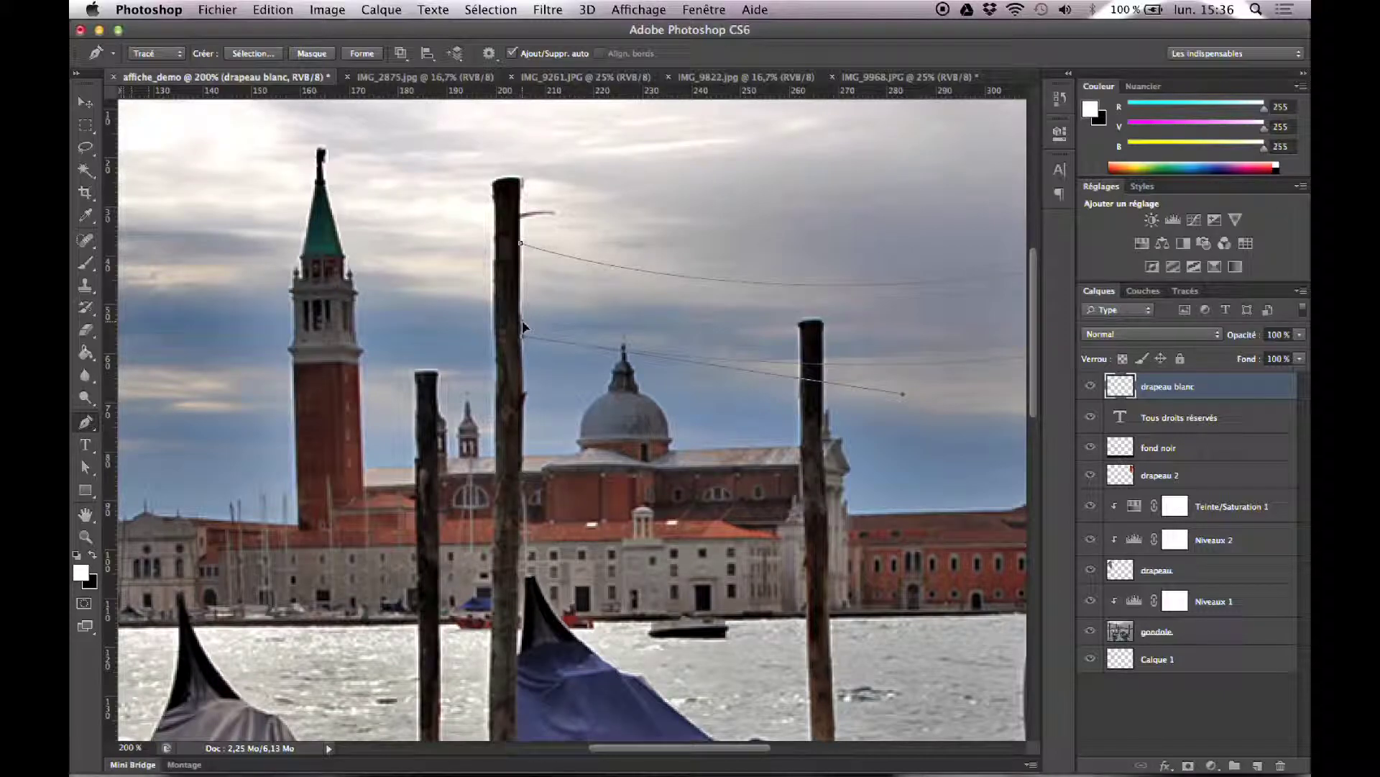
pyautogui.click(522, 247)
pyautogui.moveTo(639, 388); pyautogui.dragTo(391, 374)
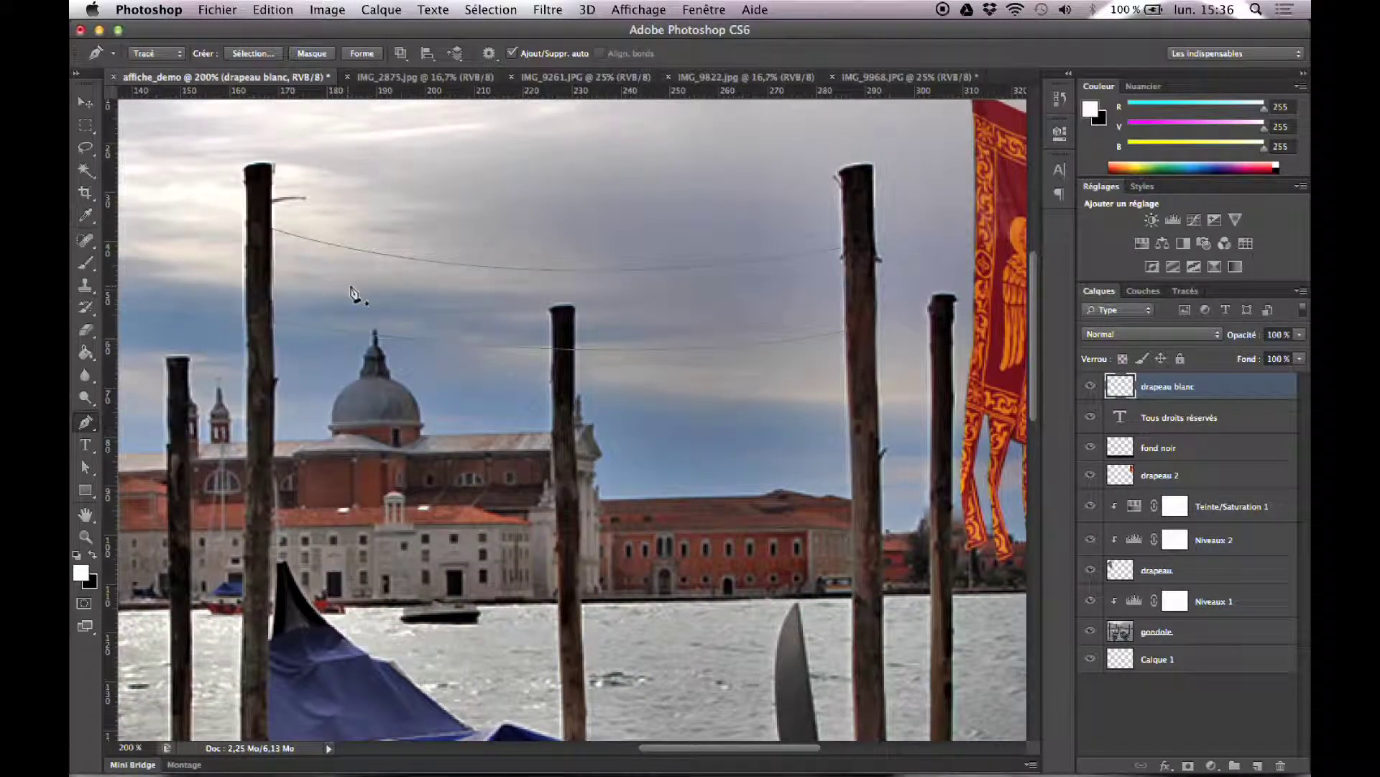
# Bow the two short sides of the banner path slightly inward with the Direct Selection tool
pyautogui.click(87, 101)
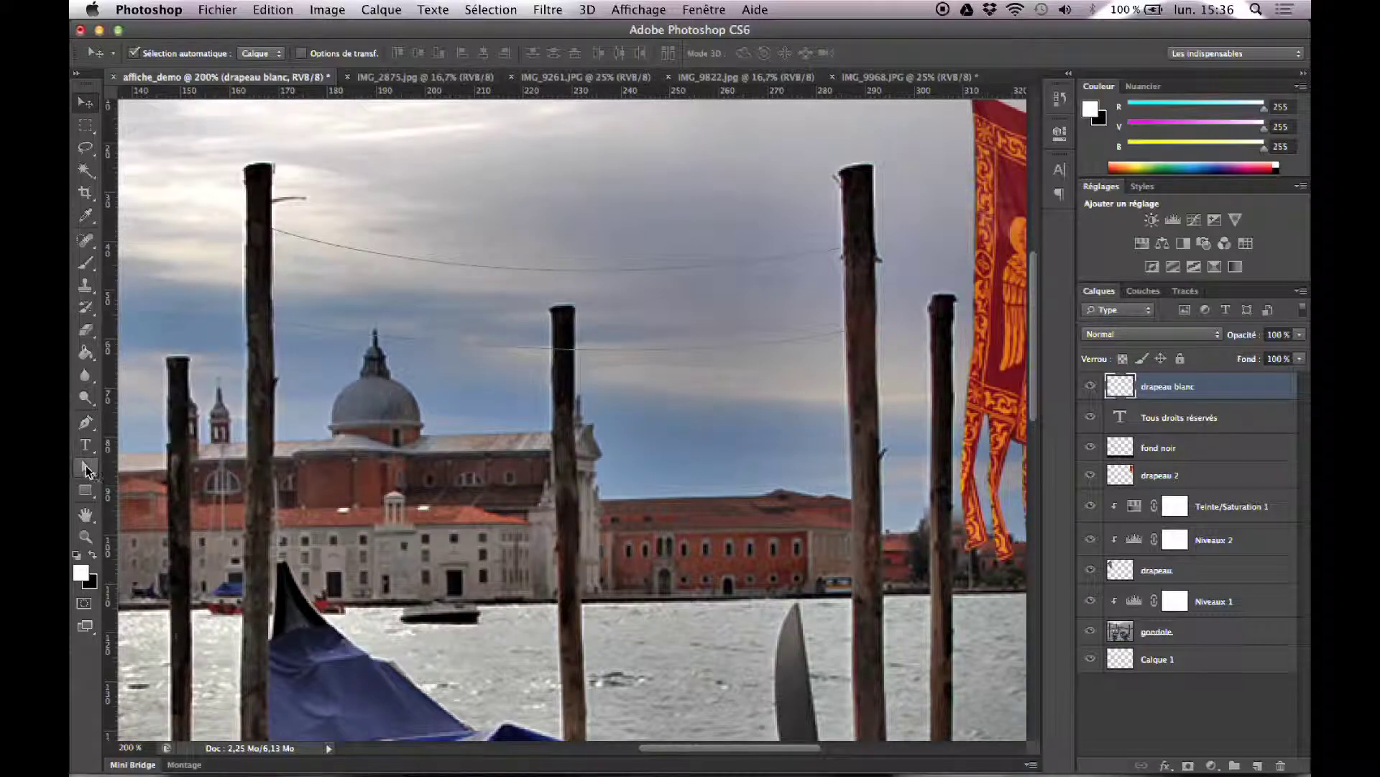
pyautogui.click(85, 467)
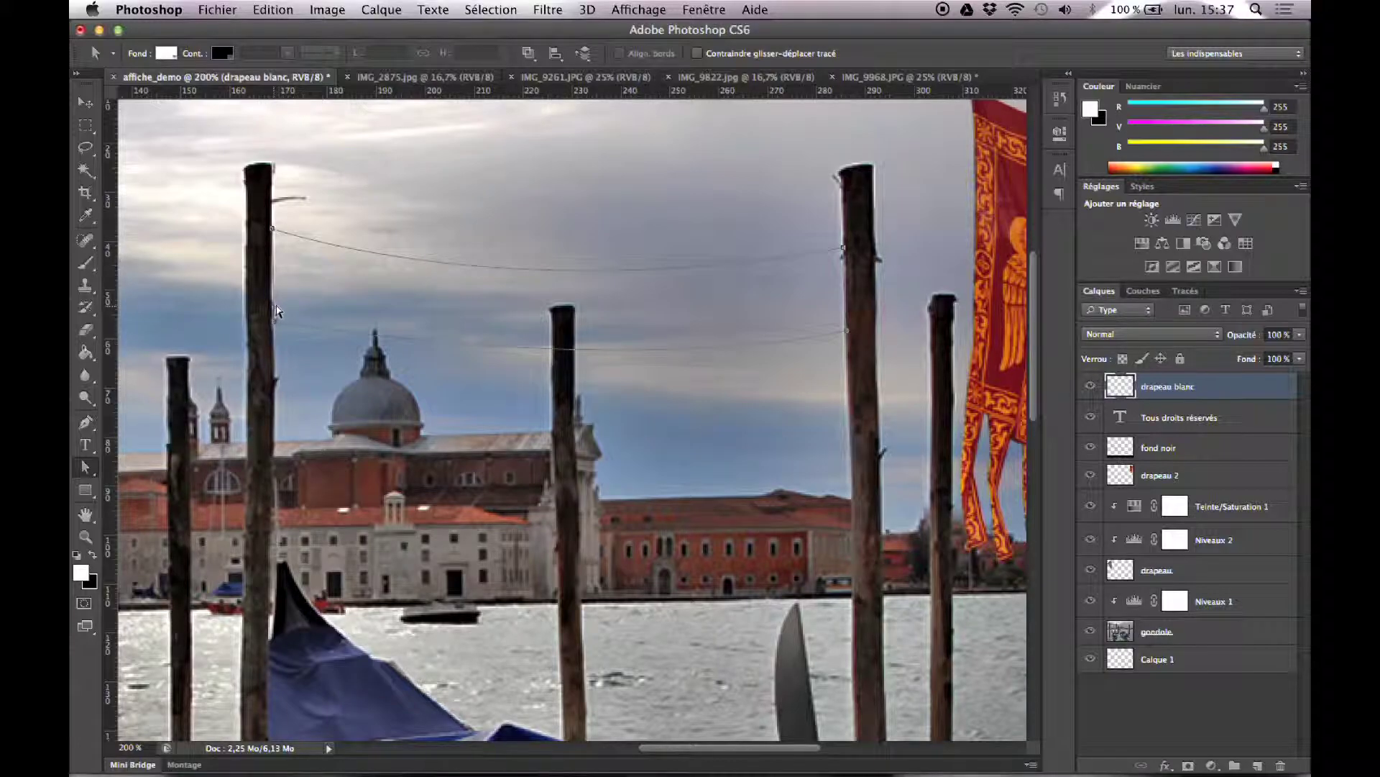
pyautogui.moveTo(284, 285); pyautogui.dragTo(284, 277)
pyautogui.click(843, 249)
pyautogui.moveTo(840, 279); pyautogui.dragTo(832, 294)
# Load the work path "Tracé de travail" as a selection and return to the layer list
pyautogui.click(1187, 291)
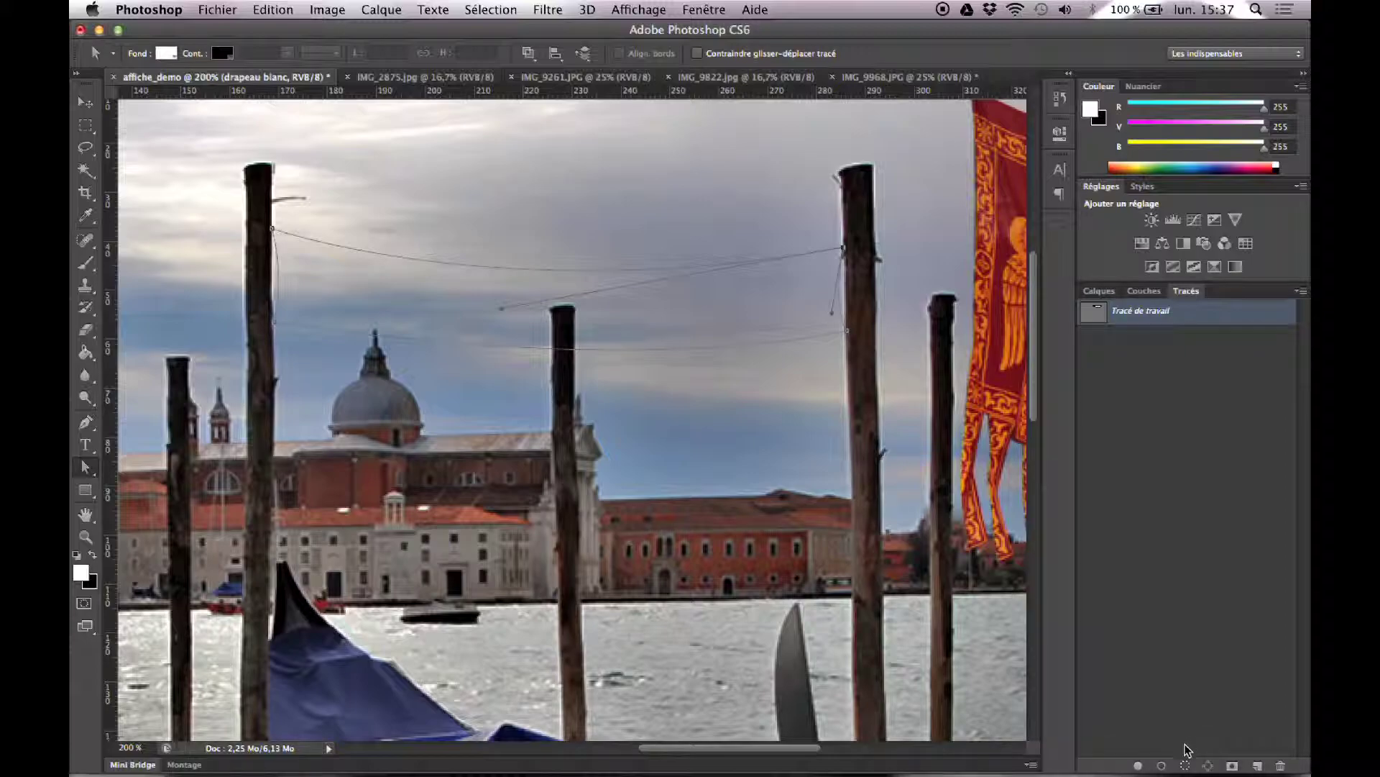
pyautogui.click(1185, 767)
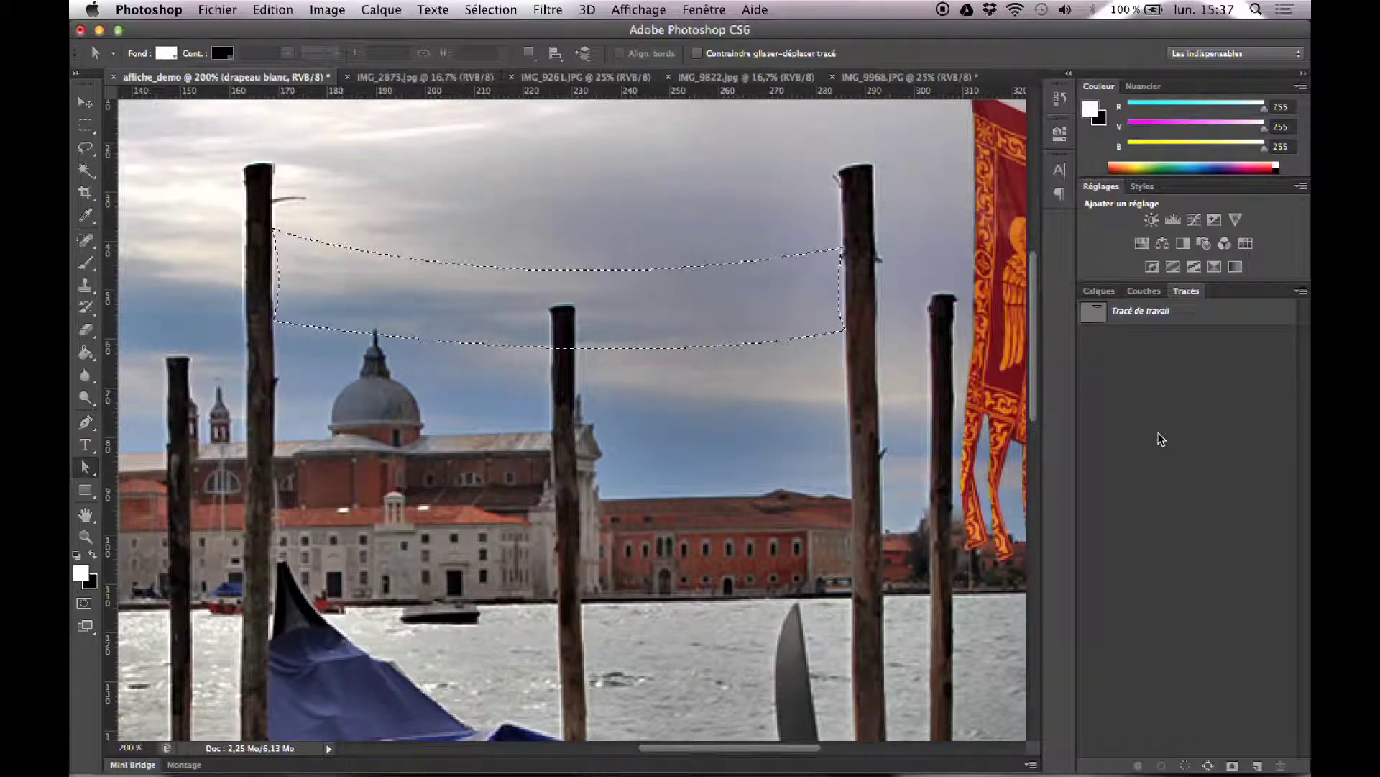
pyautogui.click(1099, 291)
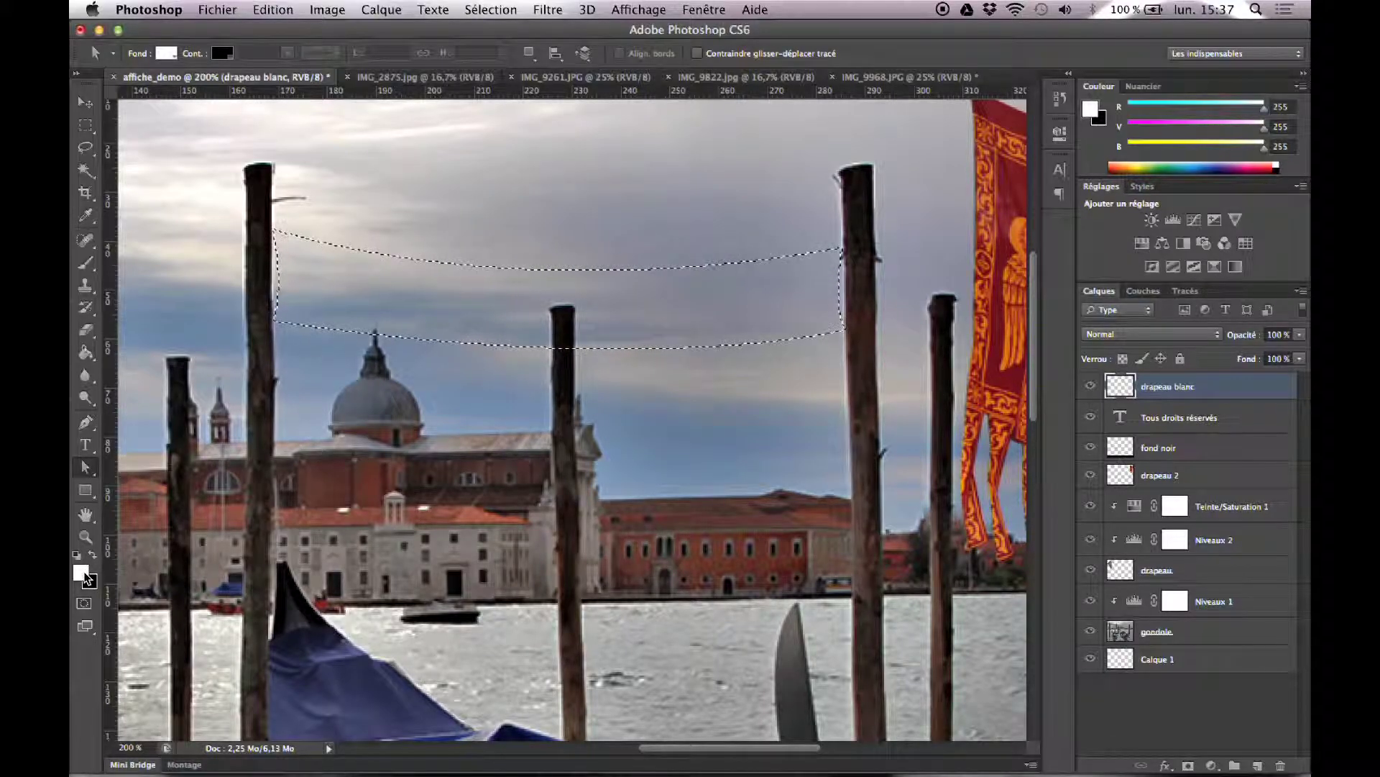
# Fill the banner-shaped selection with white on the "drapeau blanc" layer using the Paint Bucket and deselect it
pyautogui.click(86, 352)
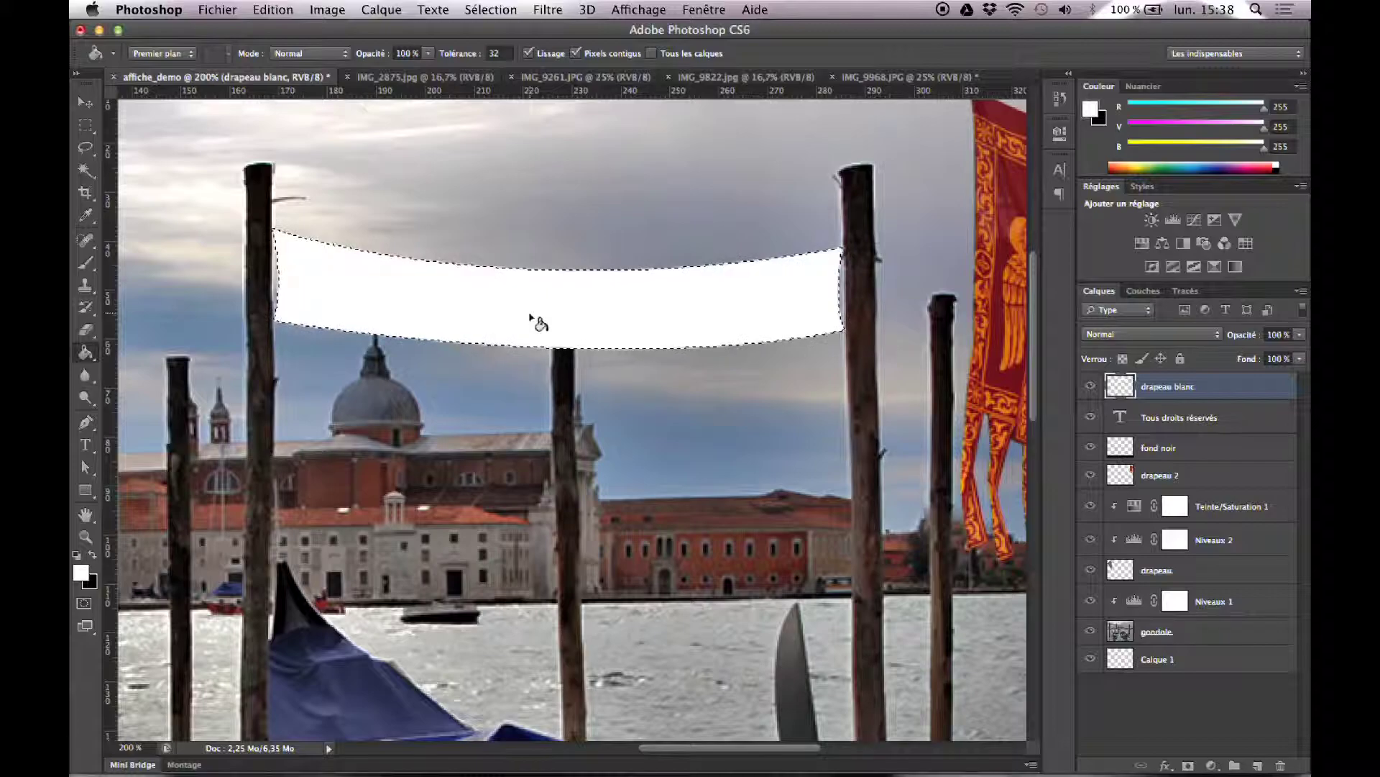
pyautogui.click(491, 9)
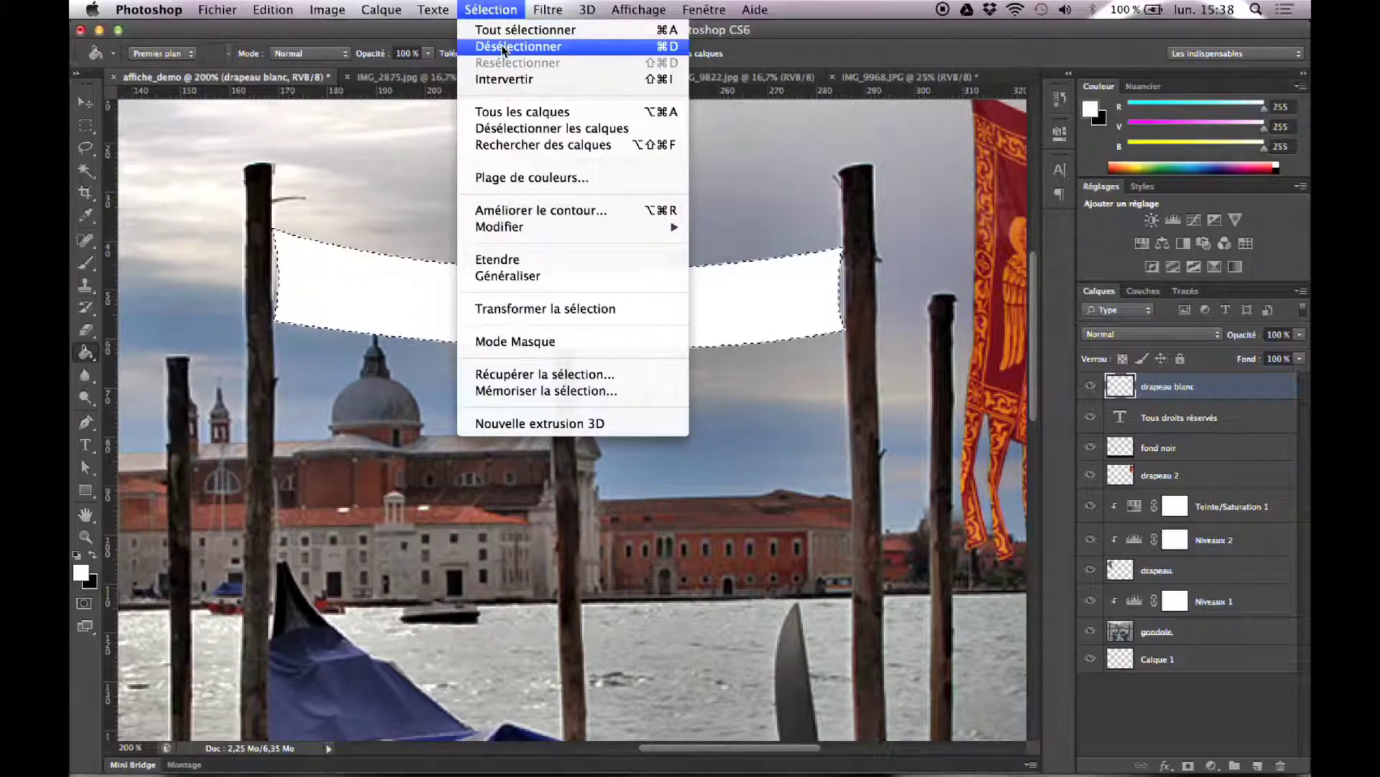
pyautogui.click(497, 46)
# Open the layer style settings of the "drapeau blanc" layer and place the dialog so the banner stays in view
pyautogui.press('z')
pyautogui.keyDown('alt'); pyautogui.click(455, 177); pyautogui.keyUp('alt')
pyautogui.keyDown('alt'); pyautogui.click(454, 177); pyautogui.keyUp('alt')
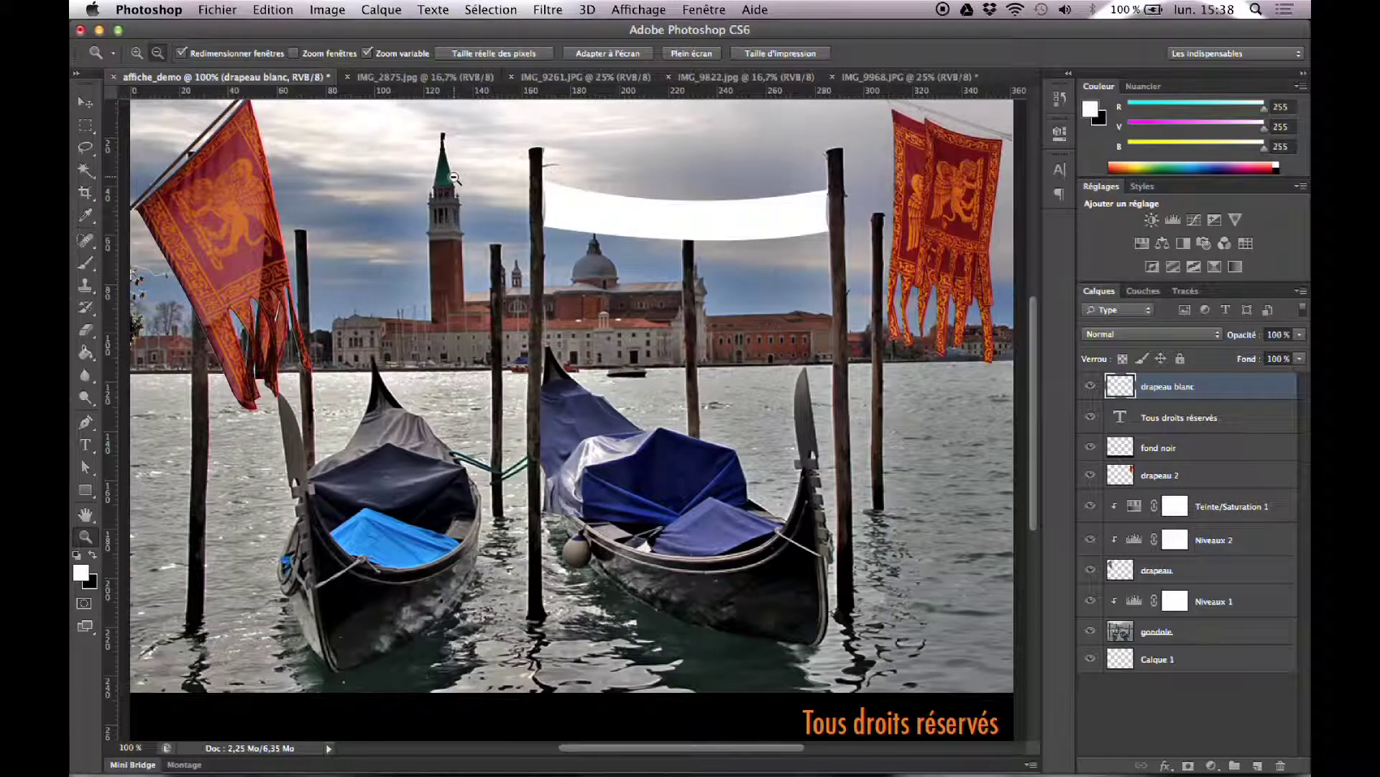
pyautogui.click(458, 236)
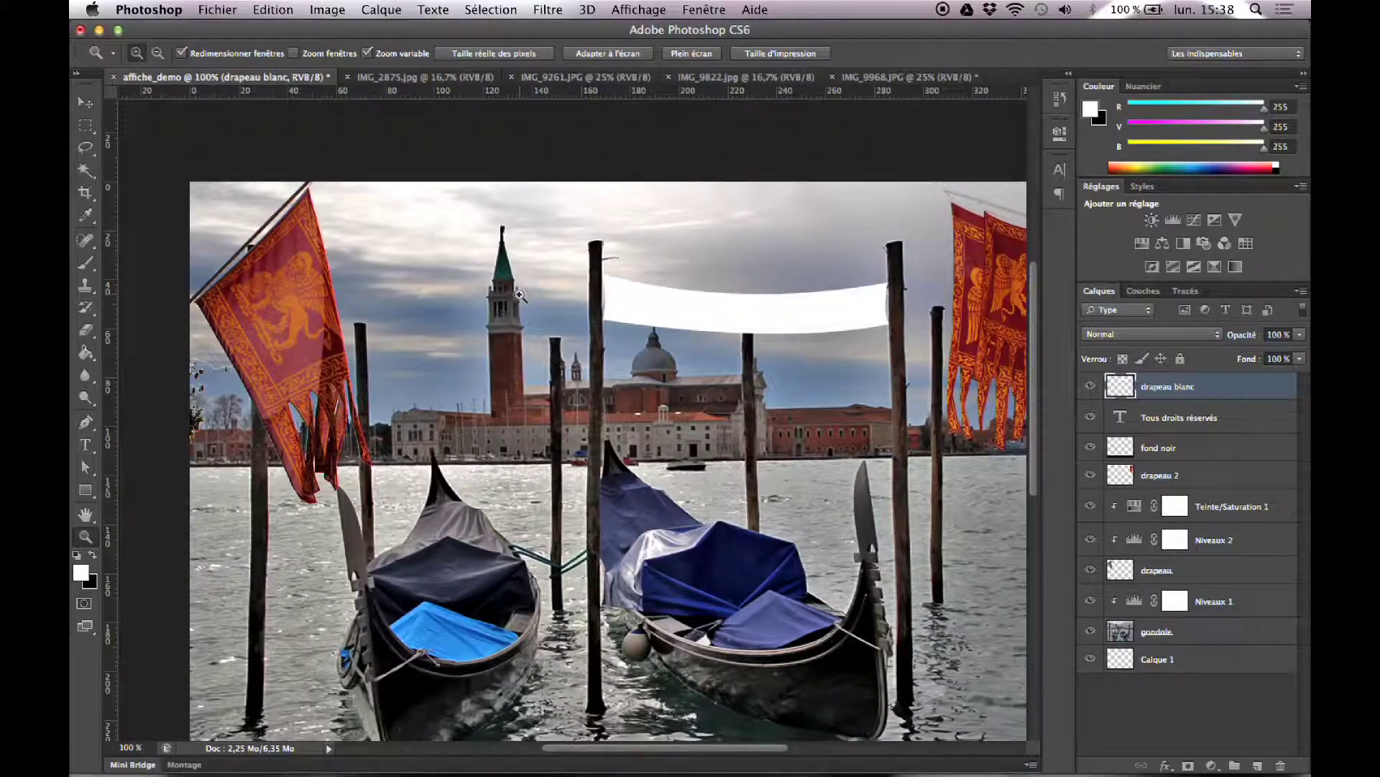
pyautogui.click(86, 103)
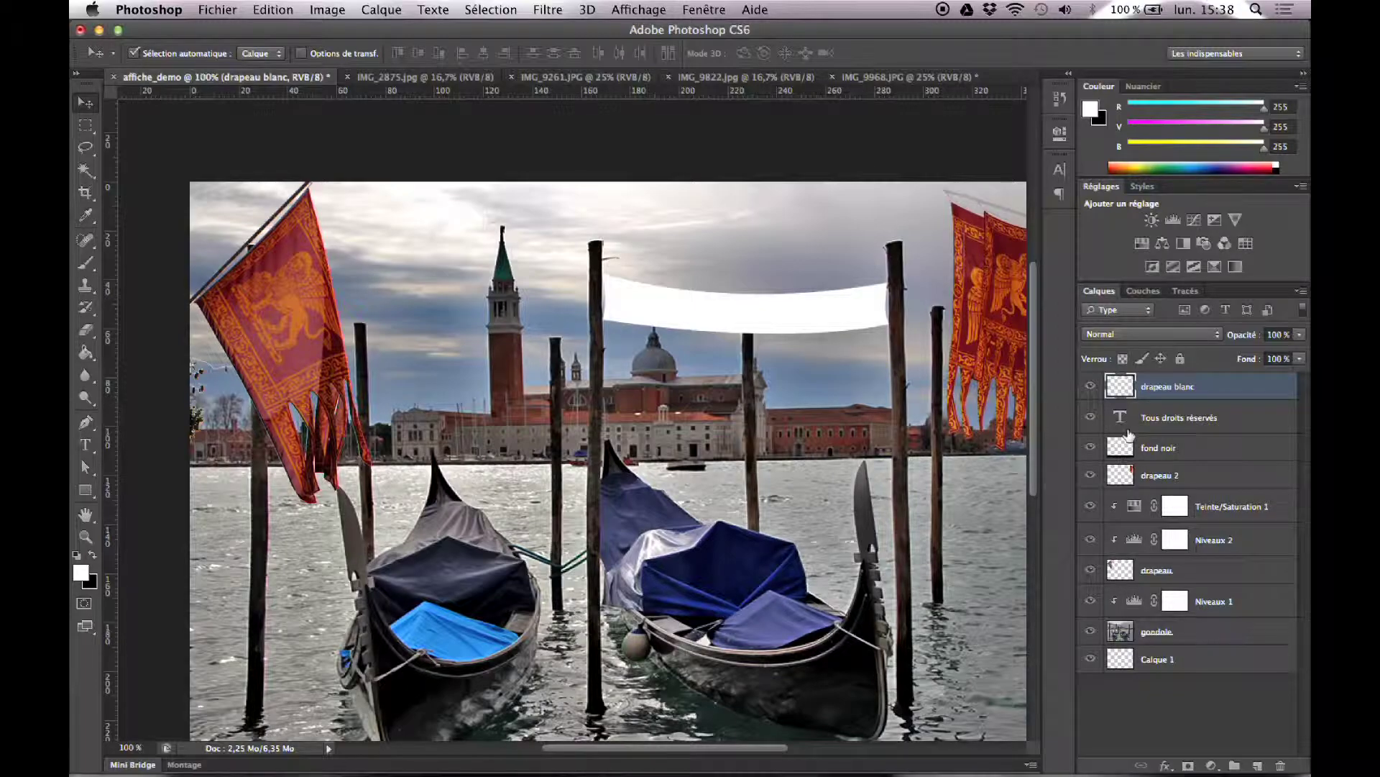
pyautogui.doubleClick(1224, 389)
pyautogui.click(1177, 390)
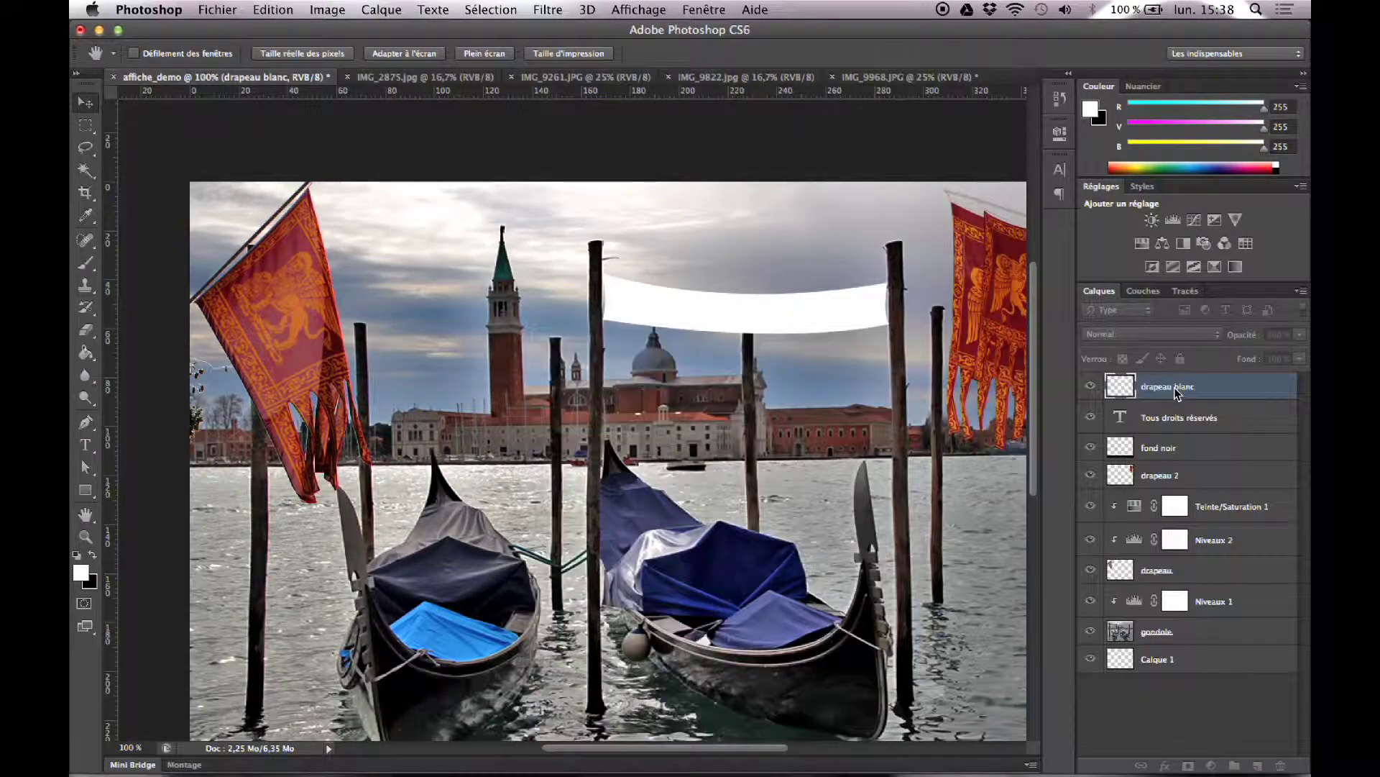
pyautogui.doubleClick(1228, 395)
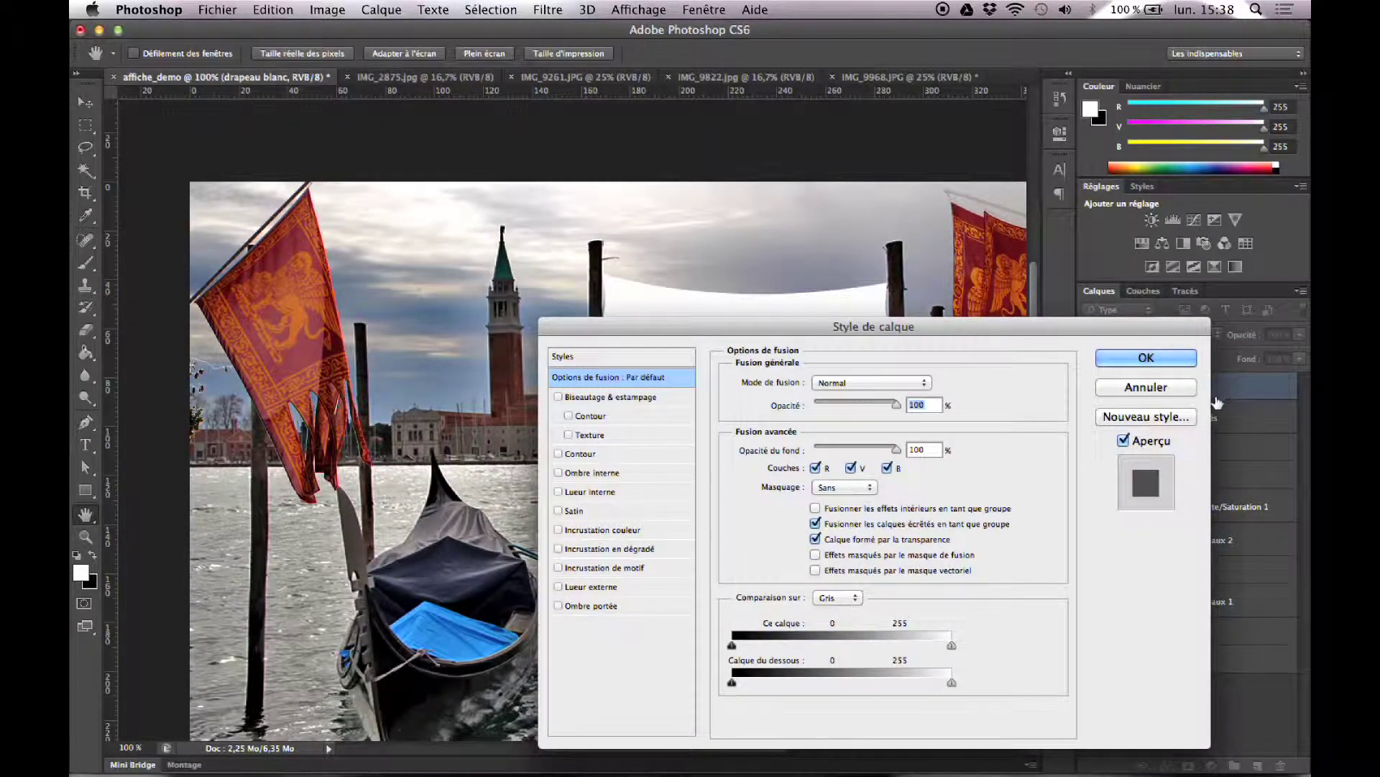
pyautogui.moveTo(953, 327); pyautogui.dragTo(828, 373)
pyautogui.scroll(-5, 734, 299)
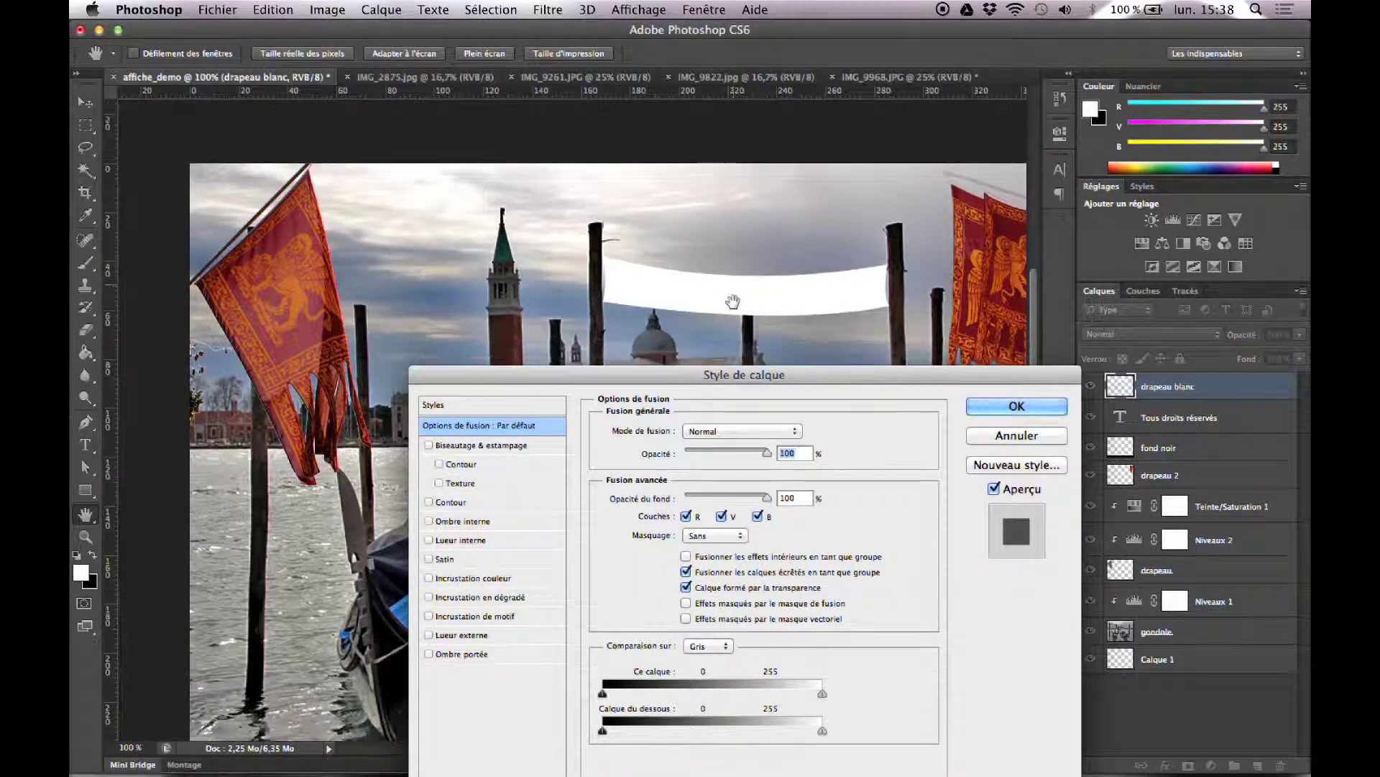
pyautogui.moveTo(727, 374); pyautogui.dragTo(719, 295)
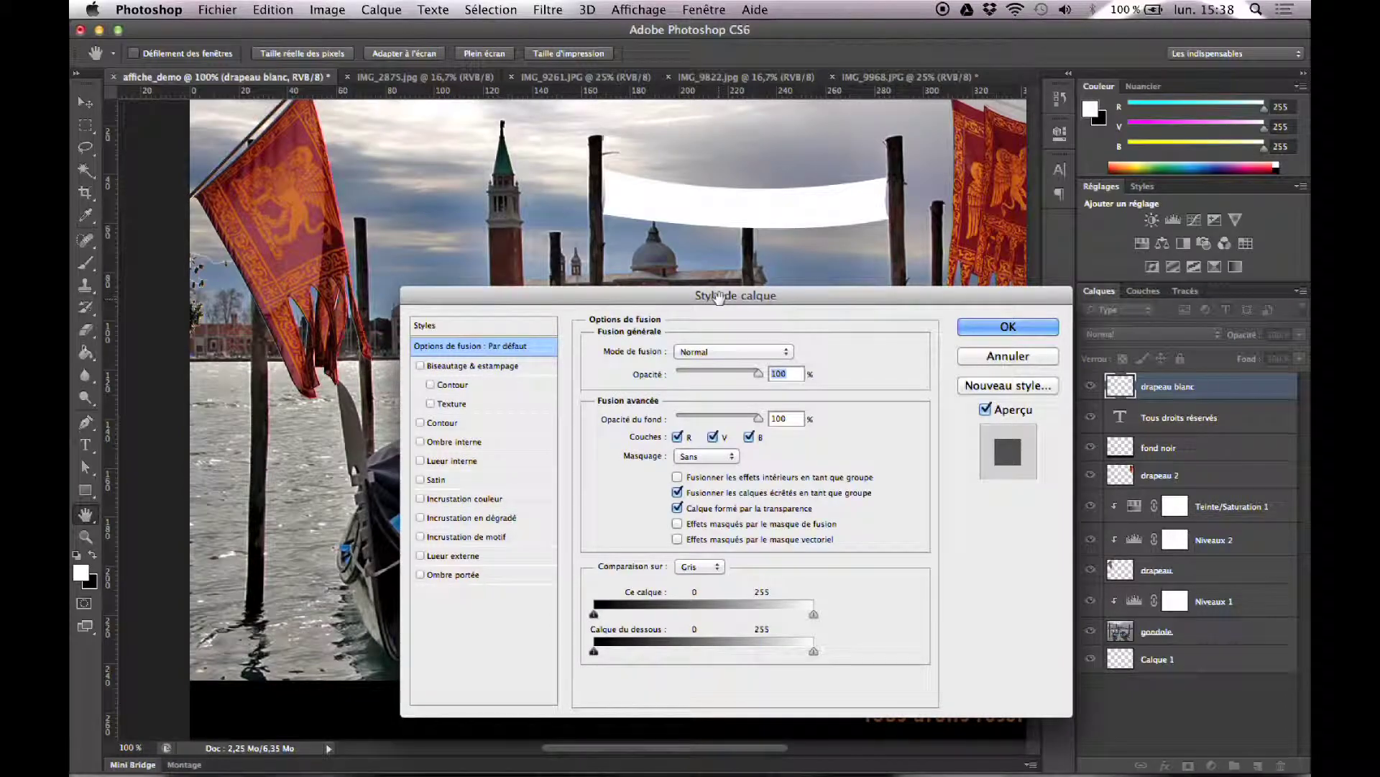
# Try the Bevel & Emboss effect with its Contour option on the banner and switch both off again
pyautogui.click(430, 385)
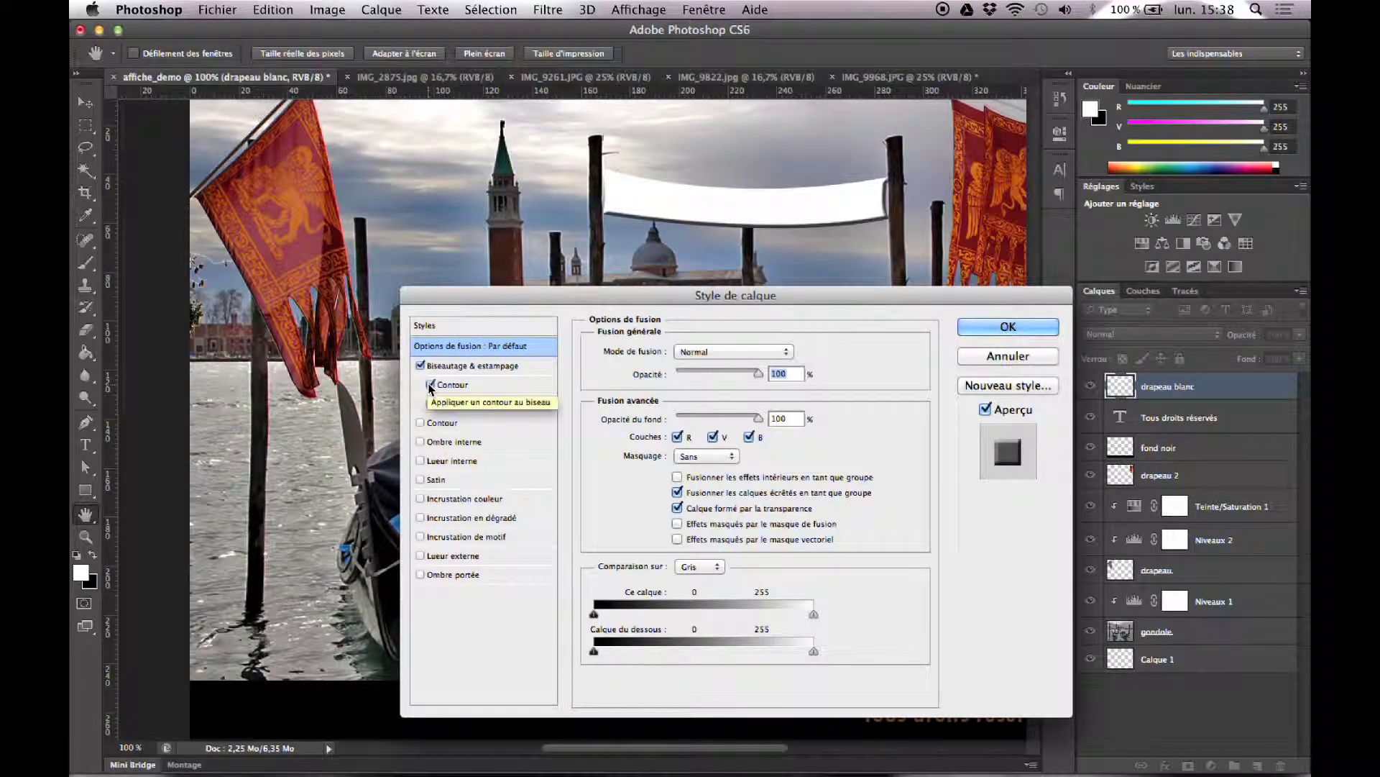
pyautogui.click(430, 385)
pyautogui.click(420, 366)
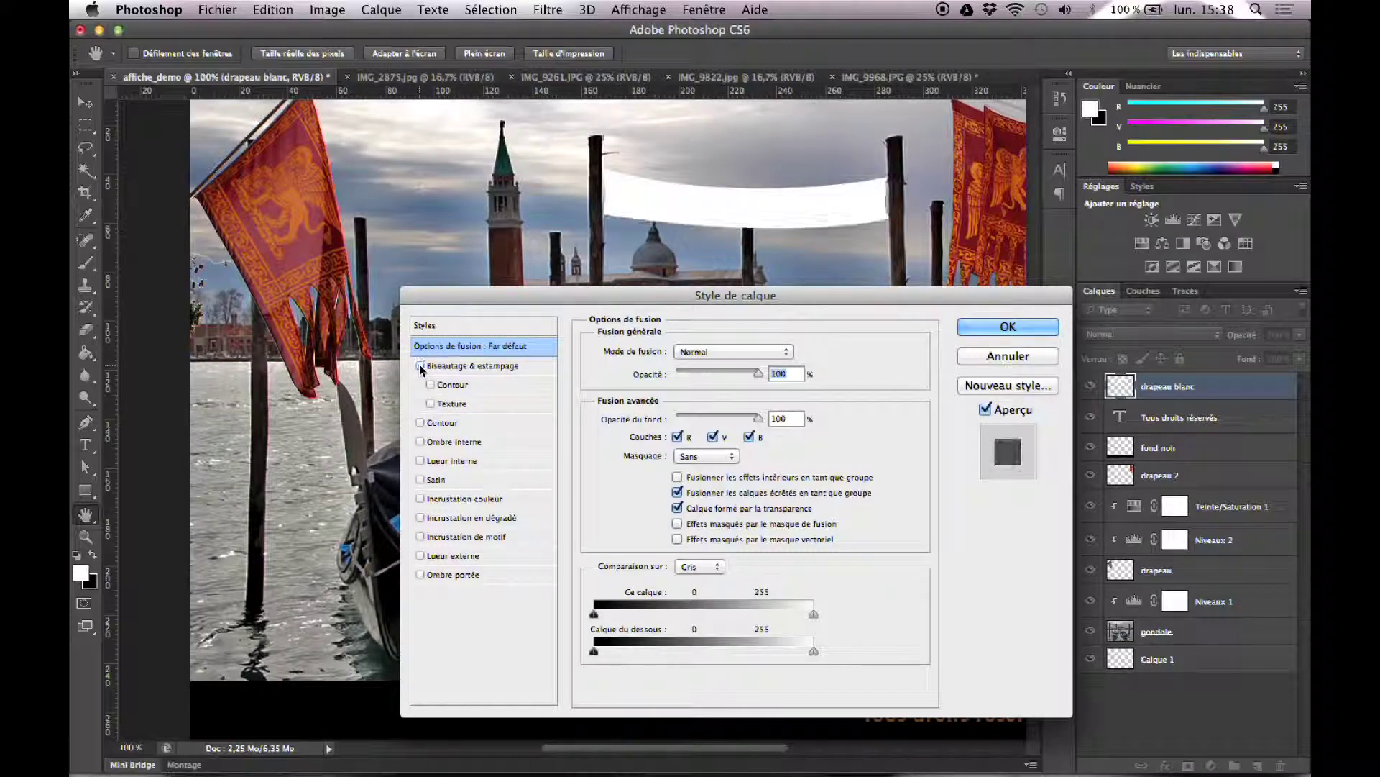
# Try a 1 px black outside stroke and an inner shadow on the banner, switching each effect off again
pyautogui.click(420, 423)
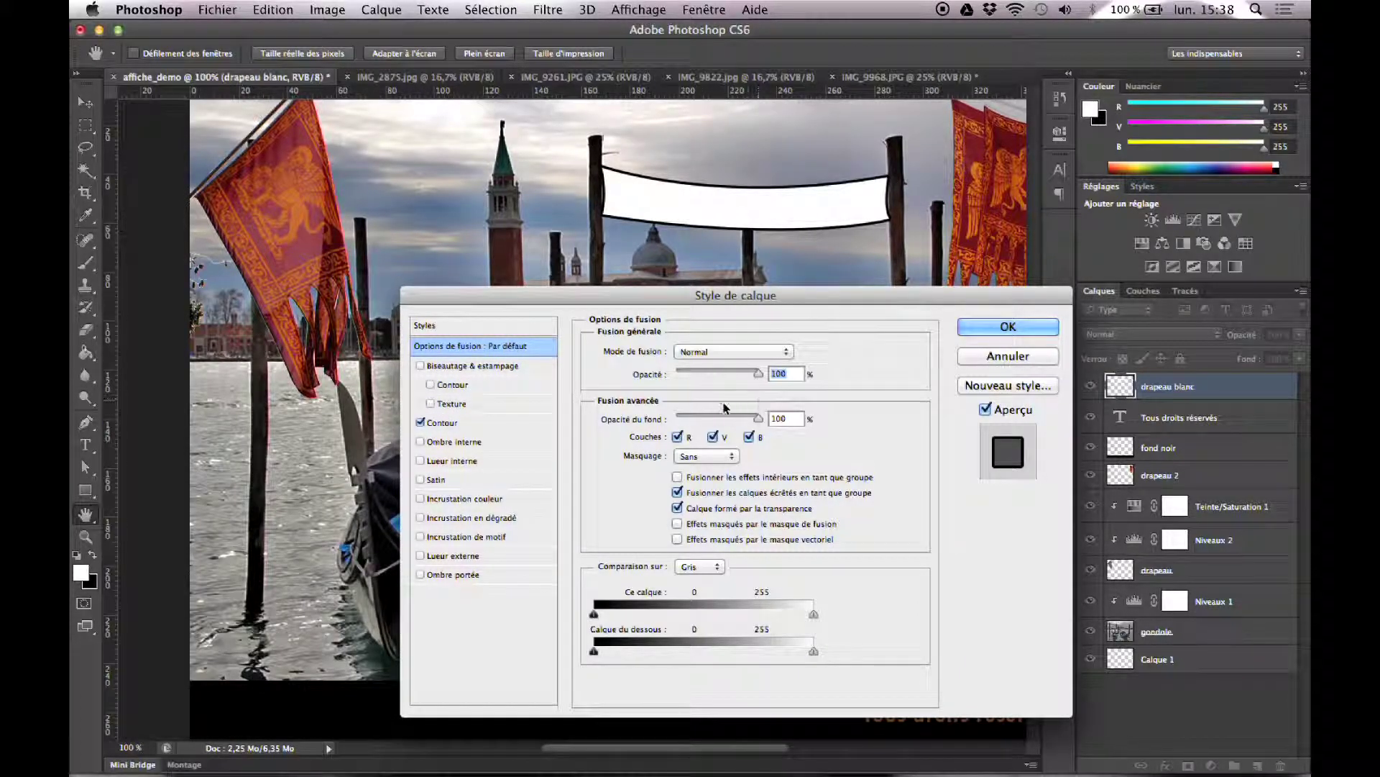
pyautogui.click(453, 430)
pyautogui.moveTo(674, 349)
pyautogui.mouseDown()
pyautogui.moveTo(707, 355)
pyautogui.moveTo(653, 367)
pyautogui.mouseUp()
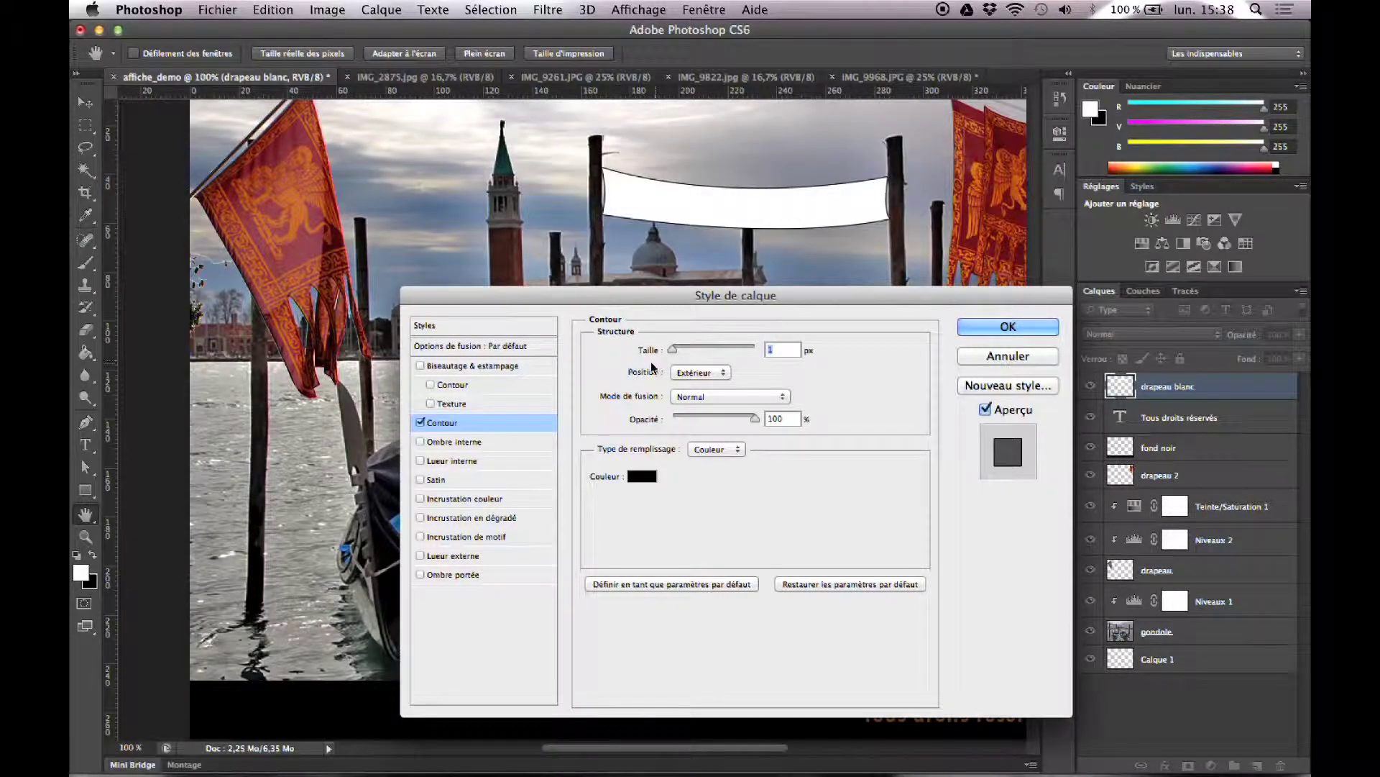
pyautogui.click(421, 424)
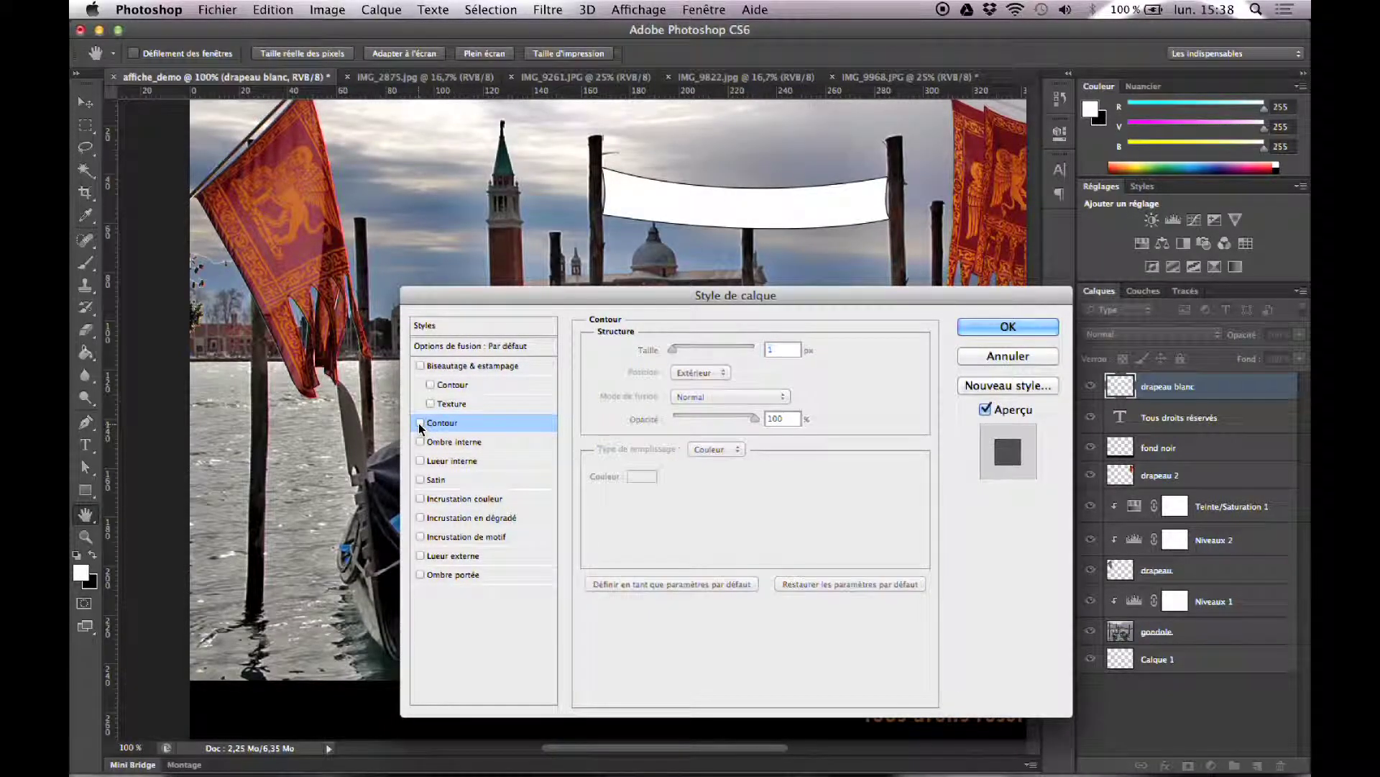
pyautogui.click(465, 443)
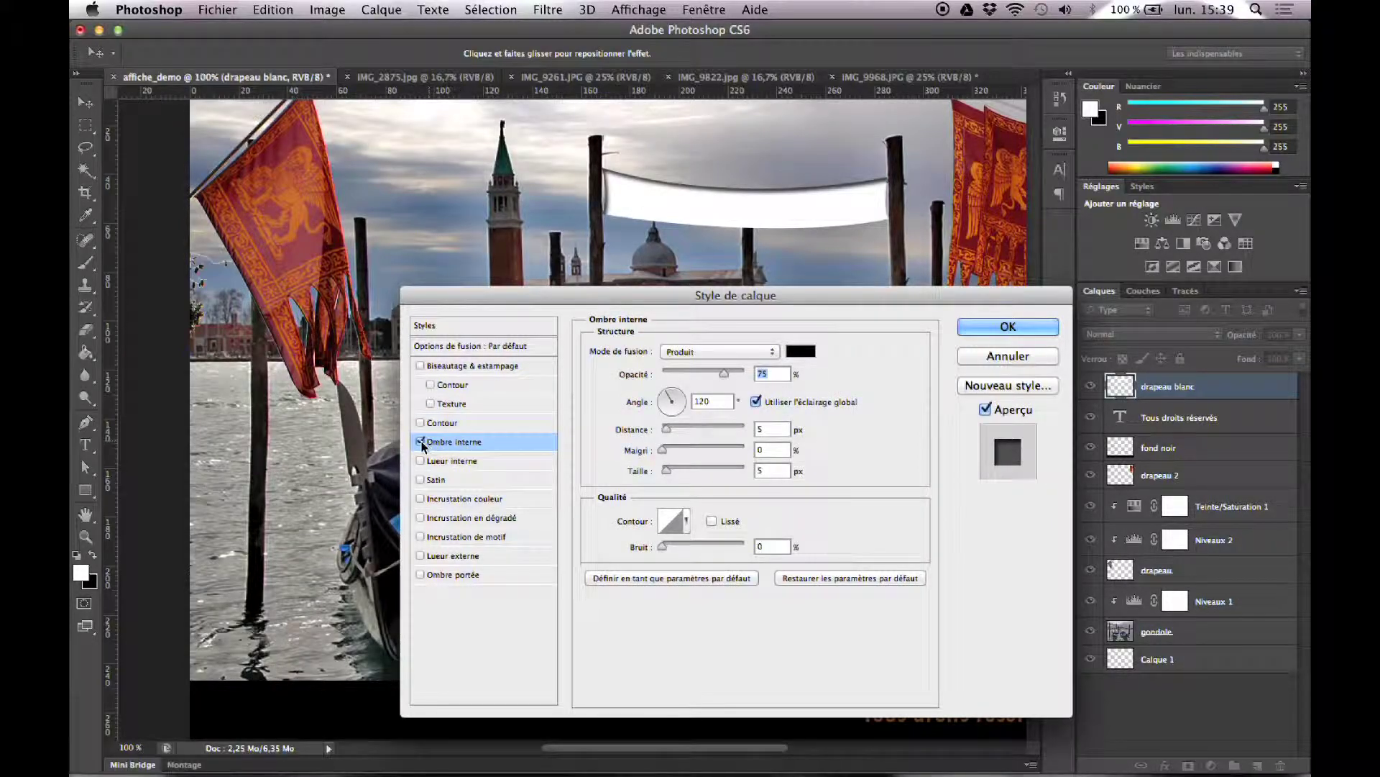
pyautogui.click(421, 442)
# Try an inner glow and a Satin effect with 69 px distance and 91% opacity on the banner, switching Satin off again
pyautogui.click(455, 464)
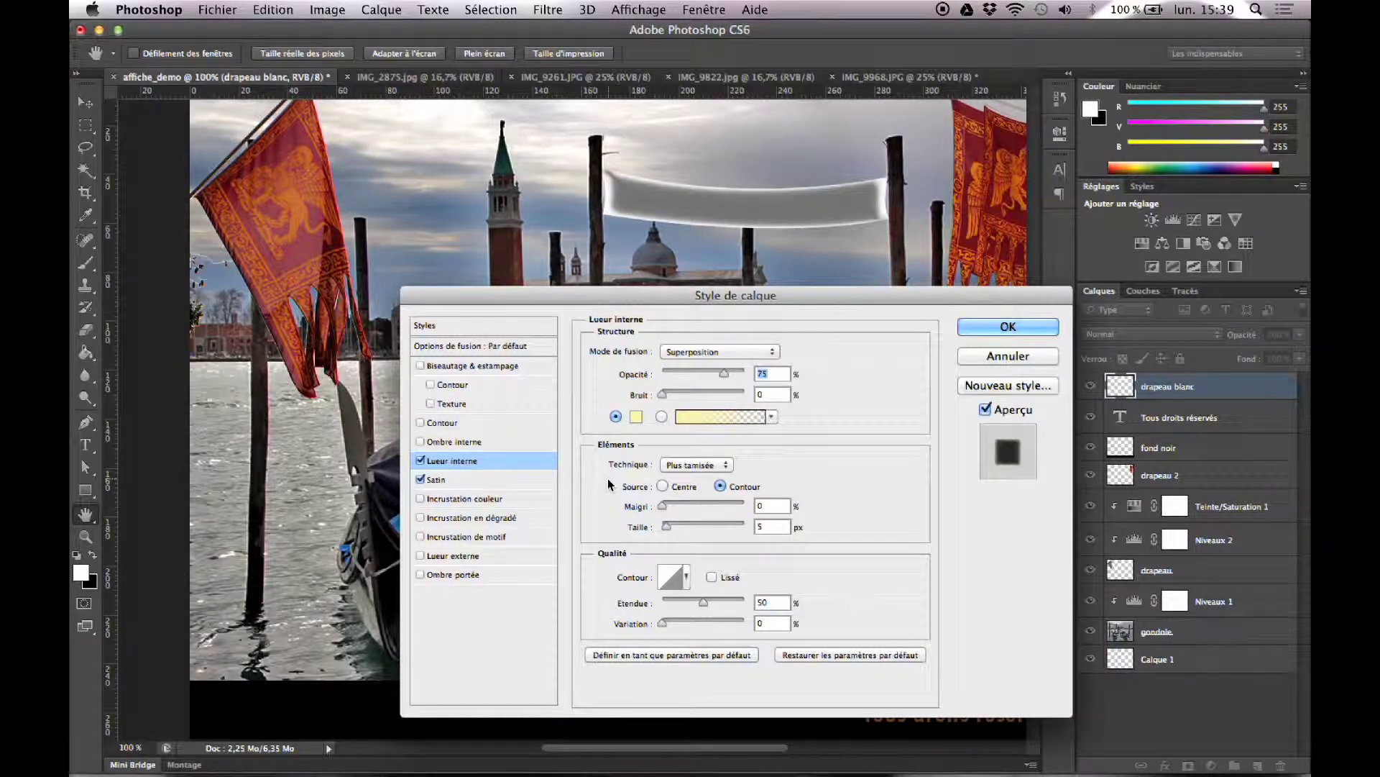
pyautogui.click(465, 480)
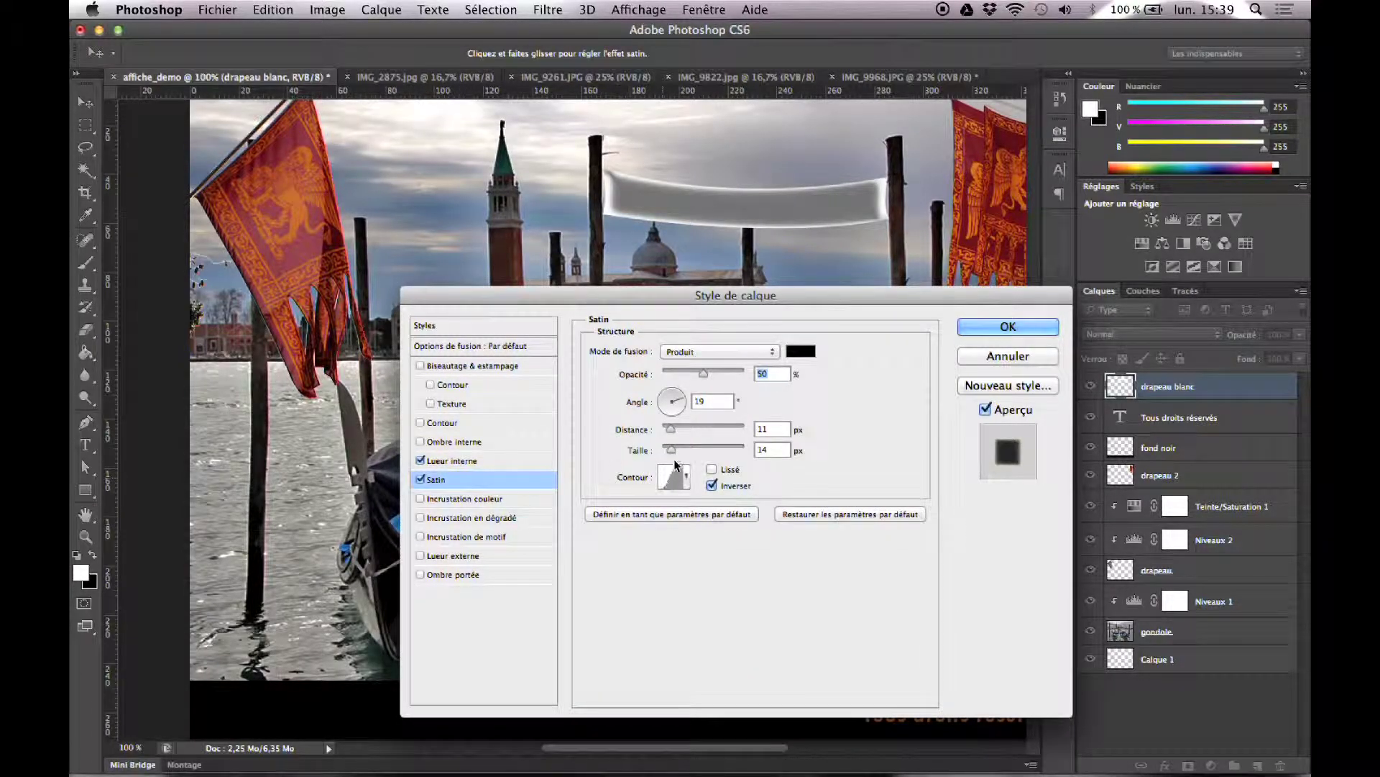
pyautogui.moveTo(671, 429); pyautogui.dragTo(708, 428)
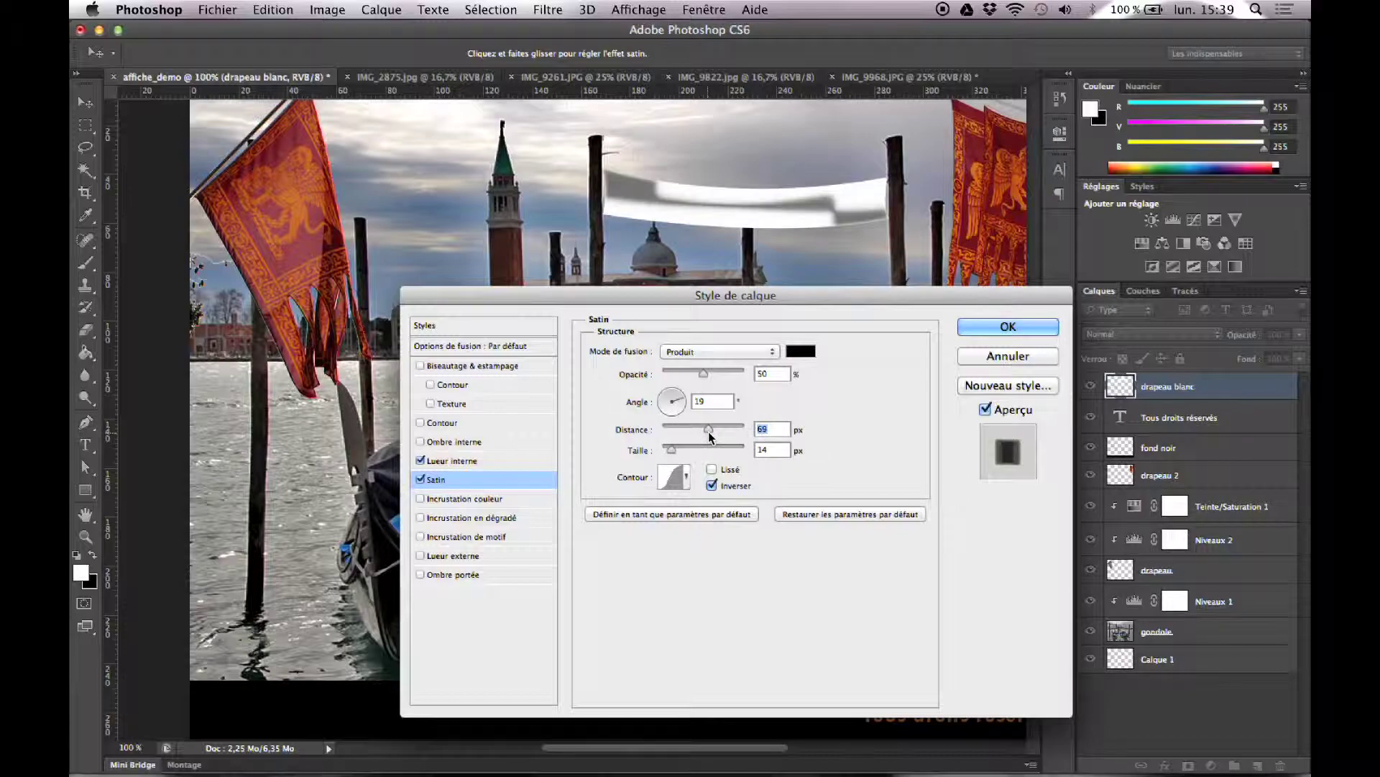
pyautogui.moveTo(703, 379); pyautogui.dragTo(737, 375)
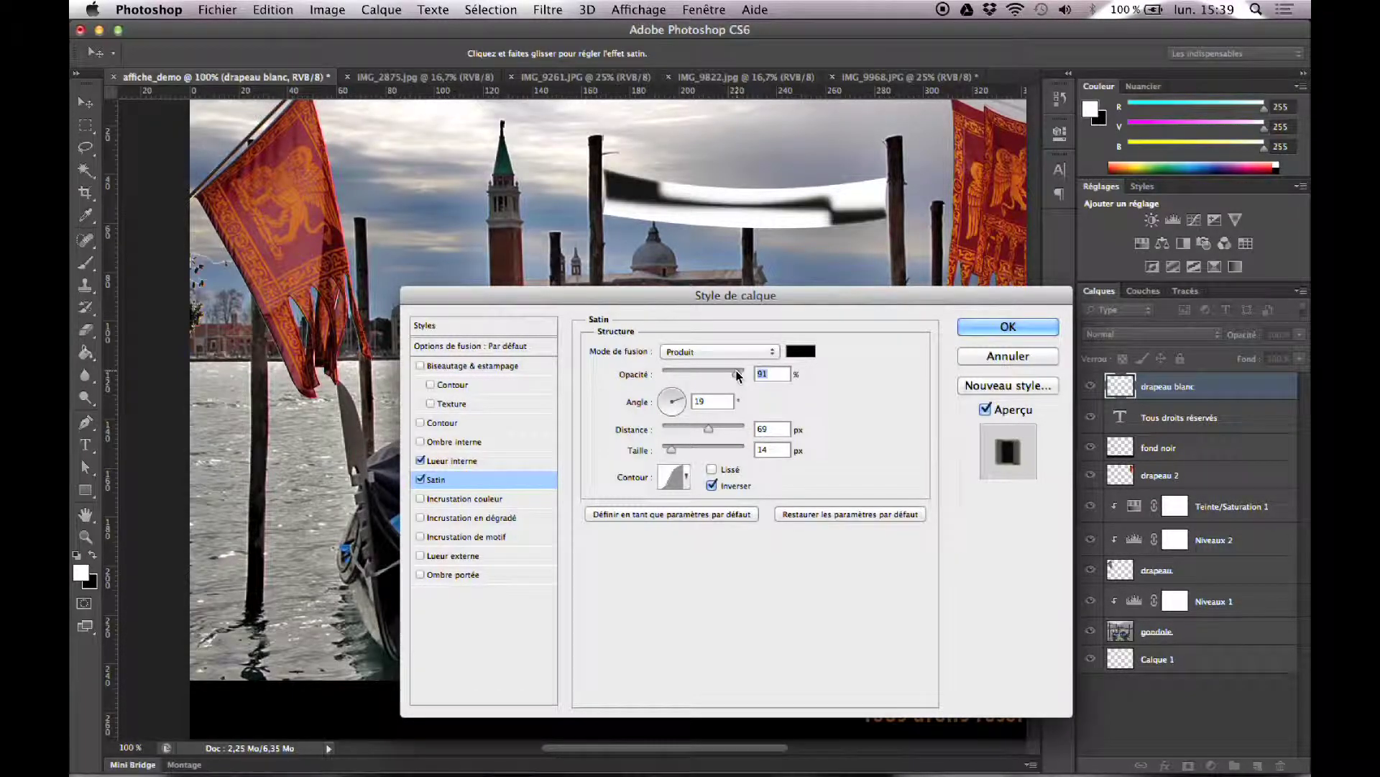
pyautogui.click(421, 480)
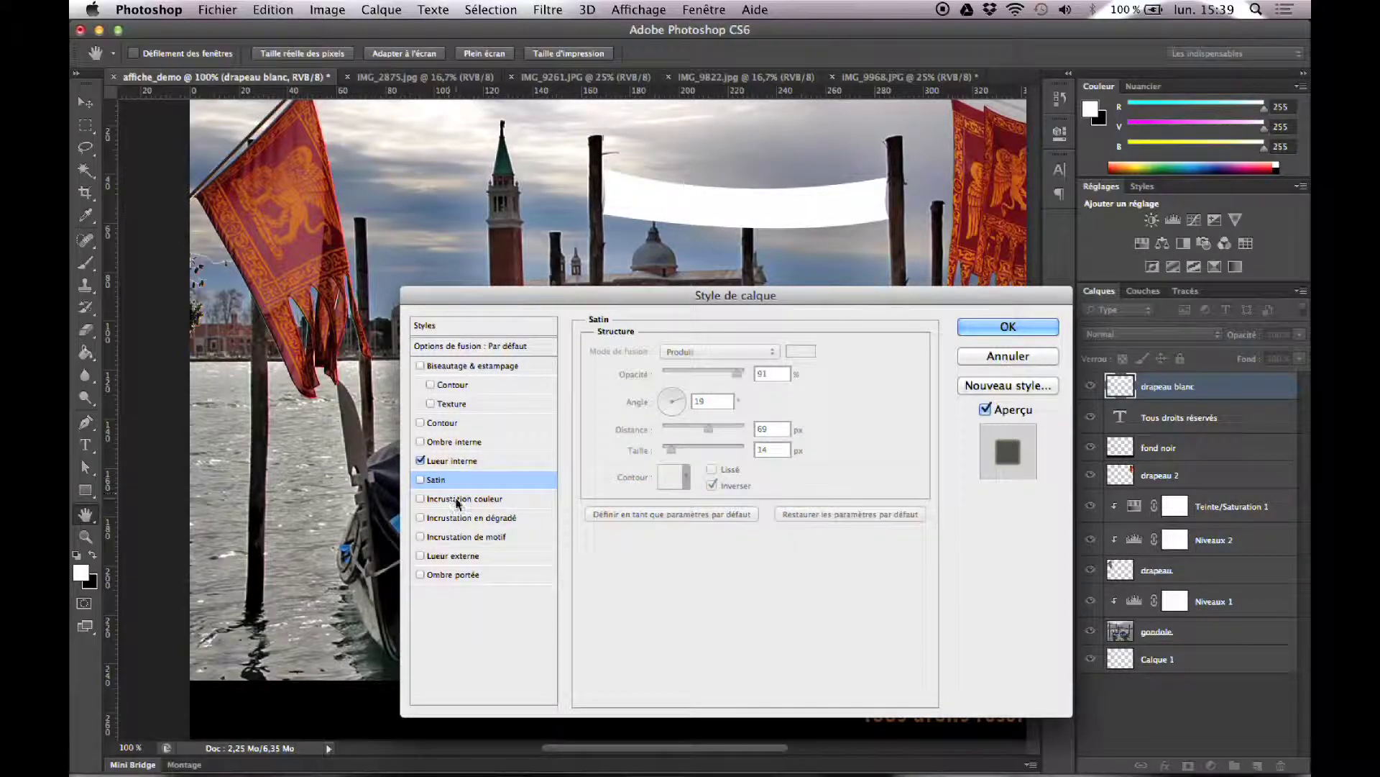
# Try the Color Overlay and Gradient Overlay effects on the banner, switching each off again
pyautogui.click(457, 499)
pyautogui.click(422, 499)
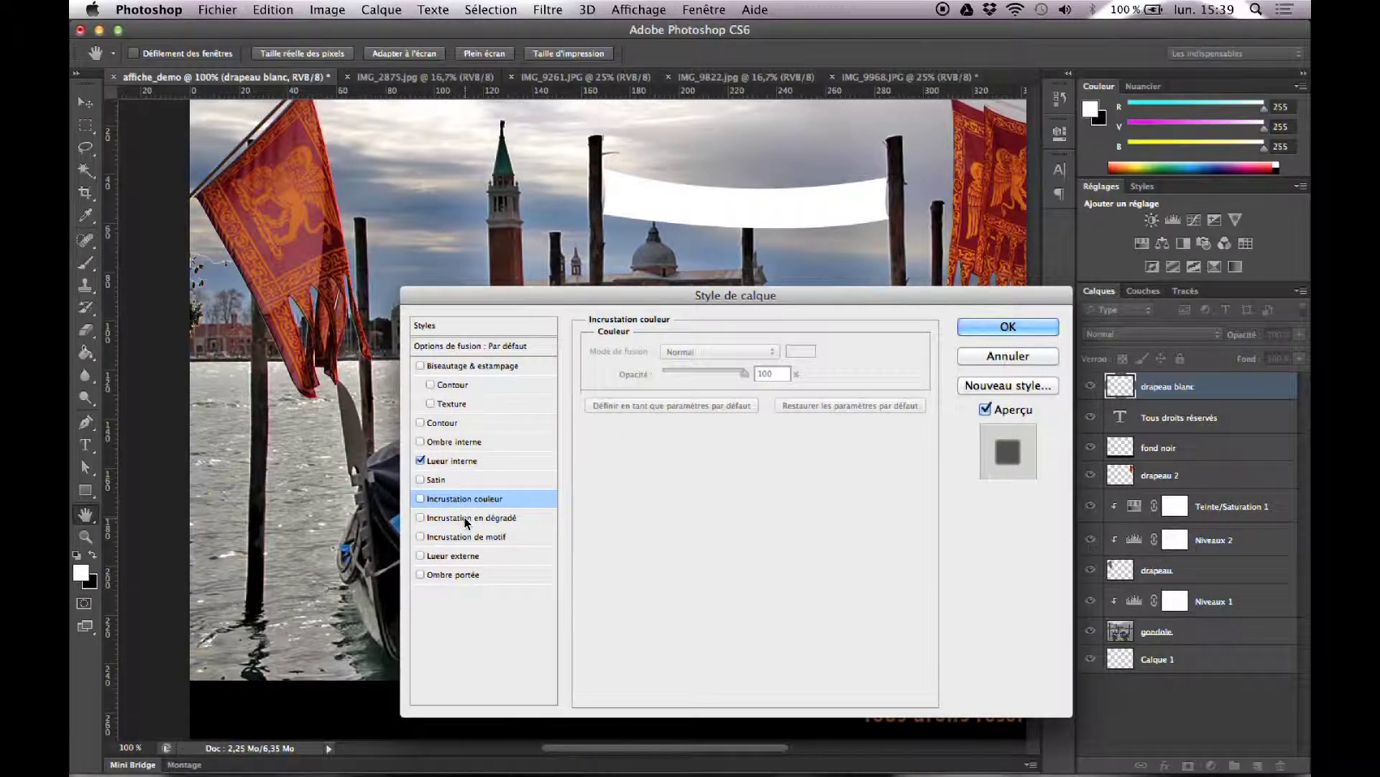
pyautogui.click(465, 519)
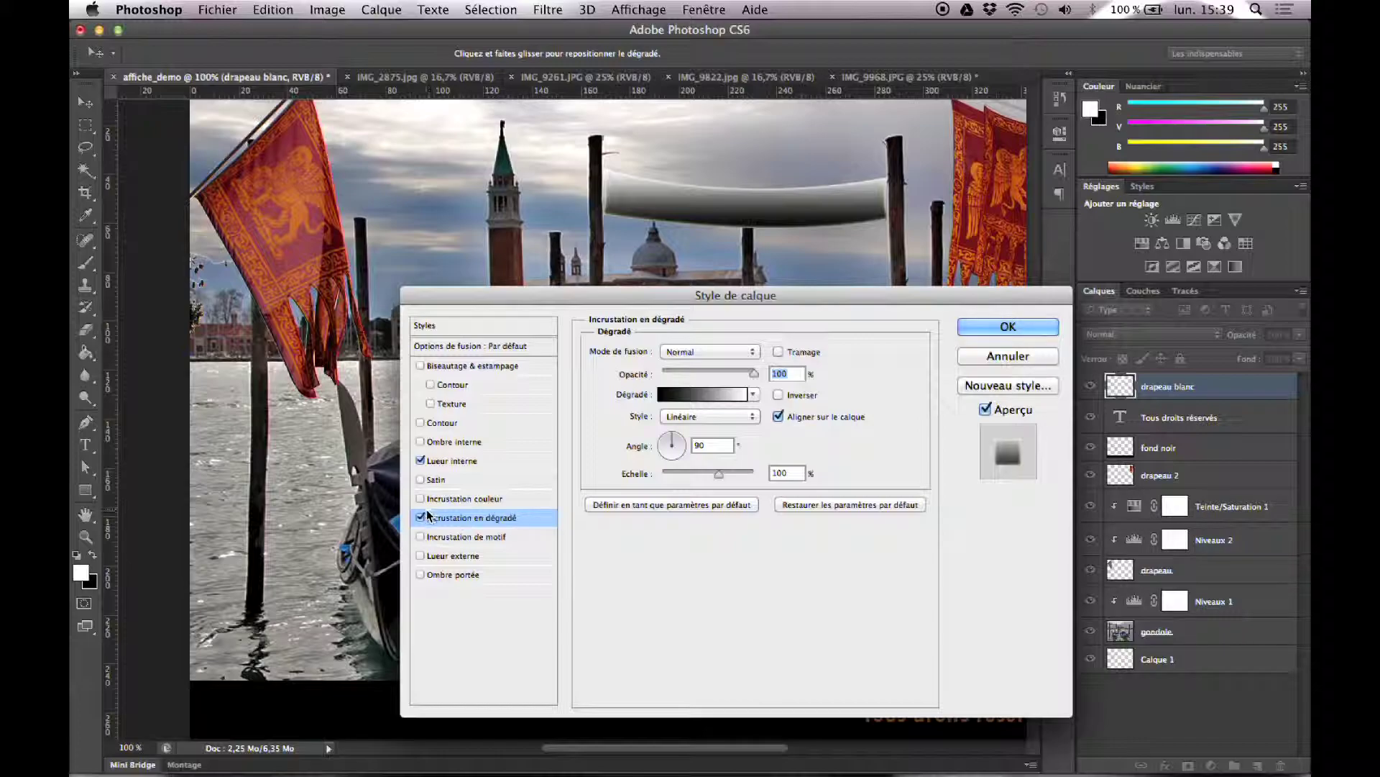
pyautogui.click(421, 518)
# Apply a Pattern Overlay to the banner using the fourth preset, a grey texture, scaled to 1000%
pyautogui.click(461, 537)
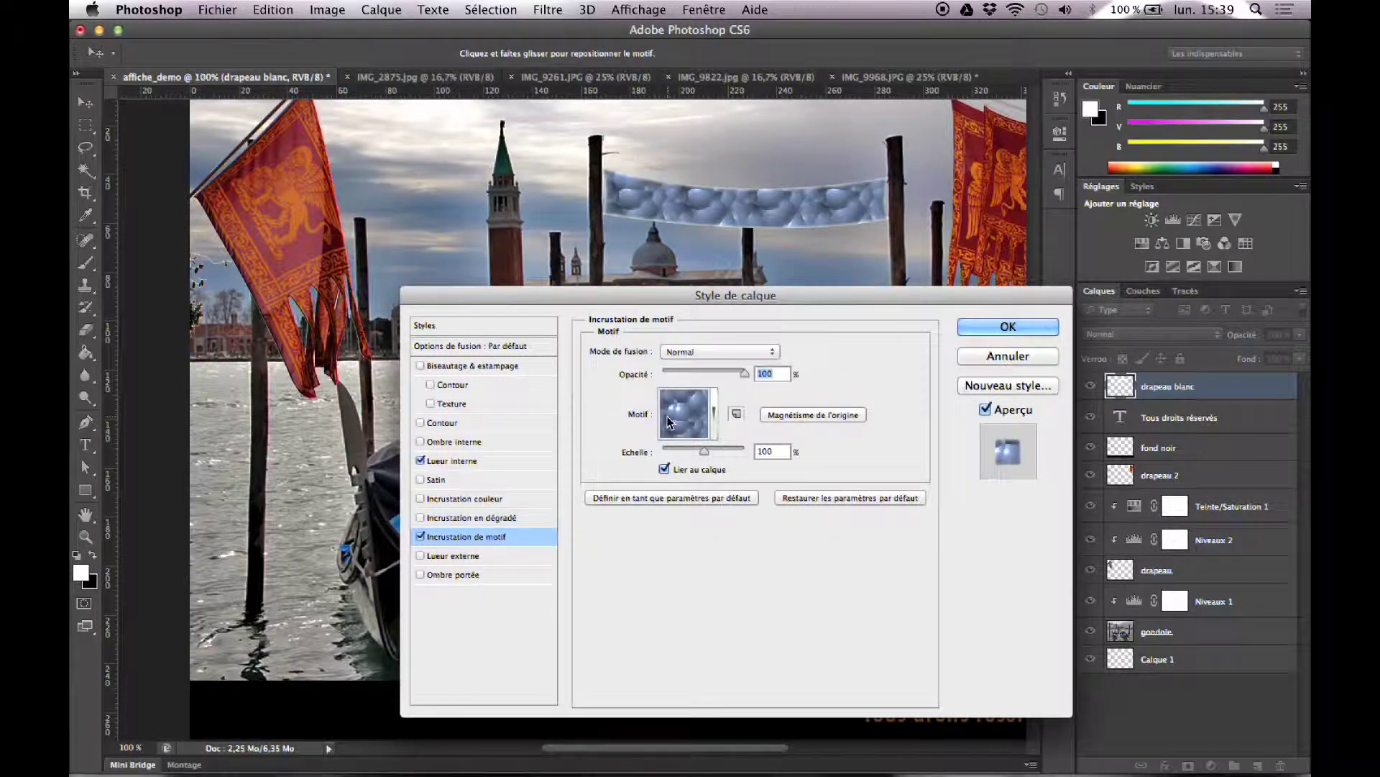
pyautogui.click(714, 412)
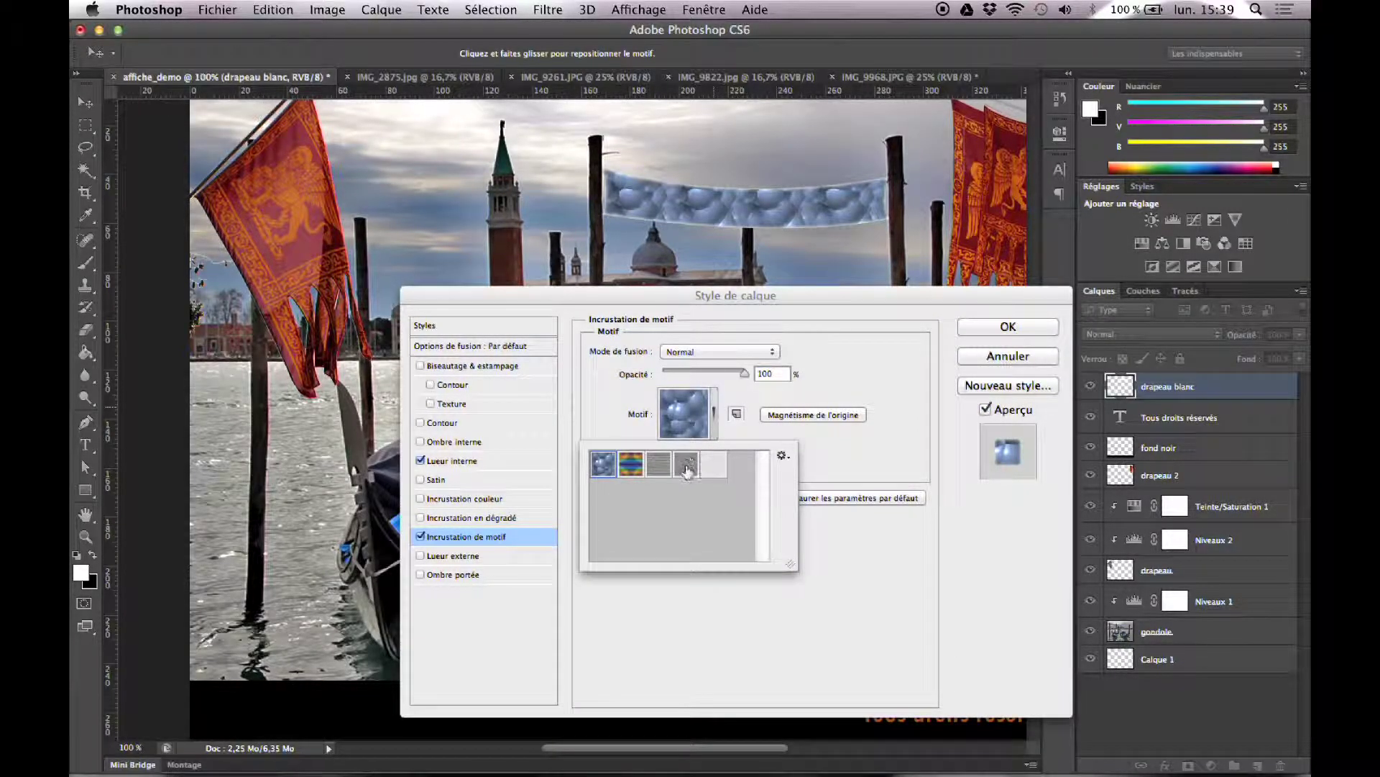
pyautogui.click(686, 466)
pyautogui.click(811, 471)
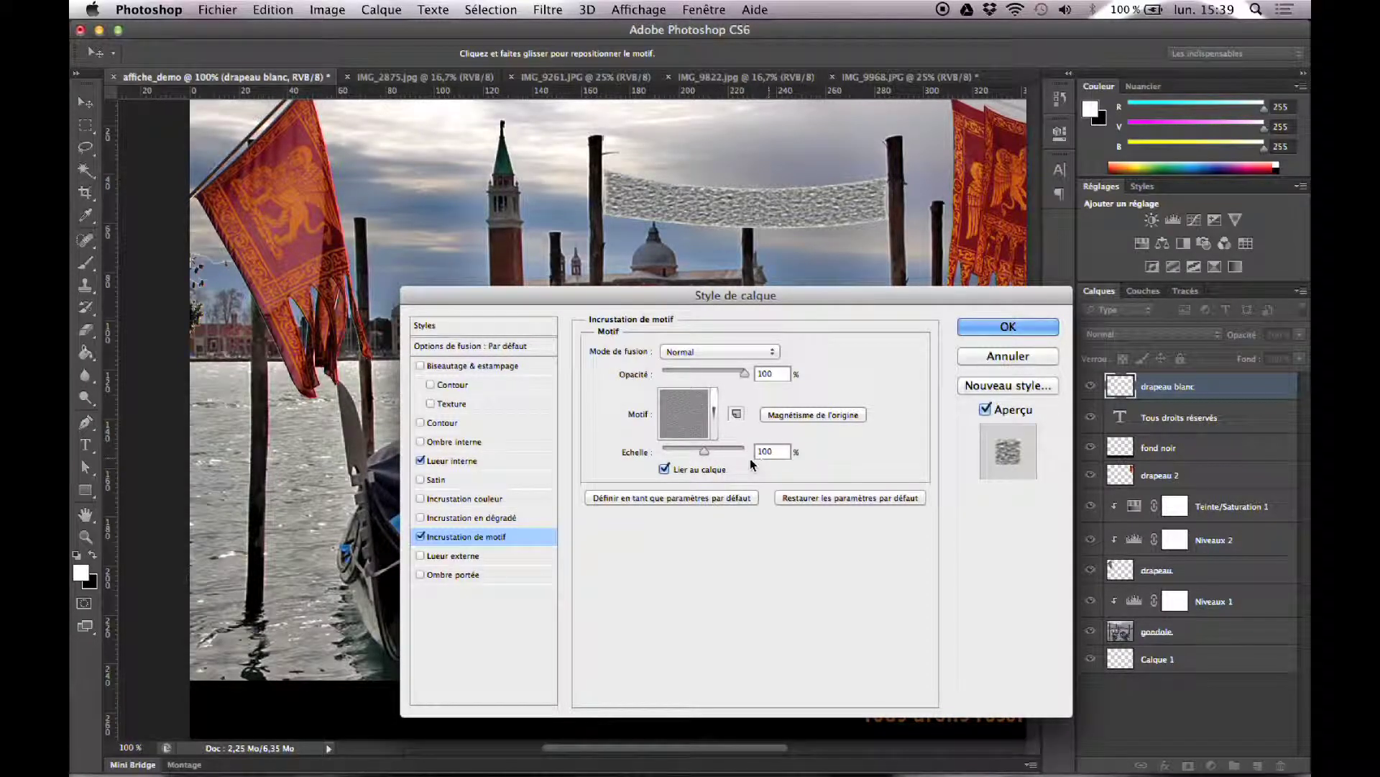
pyautogui.moveTo(703, 452); pyautogui.dragTo(755, 453)
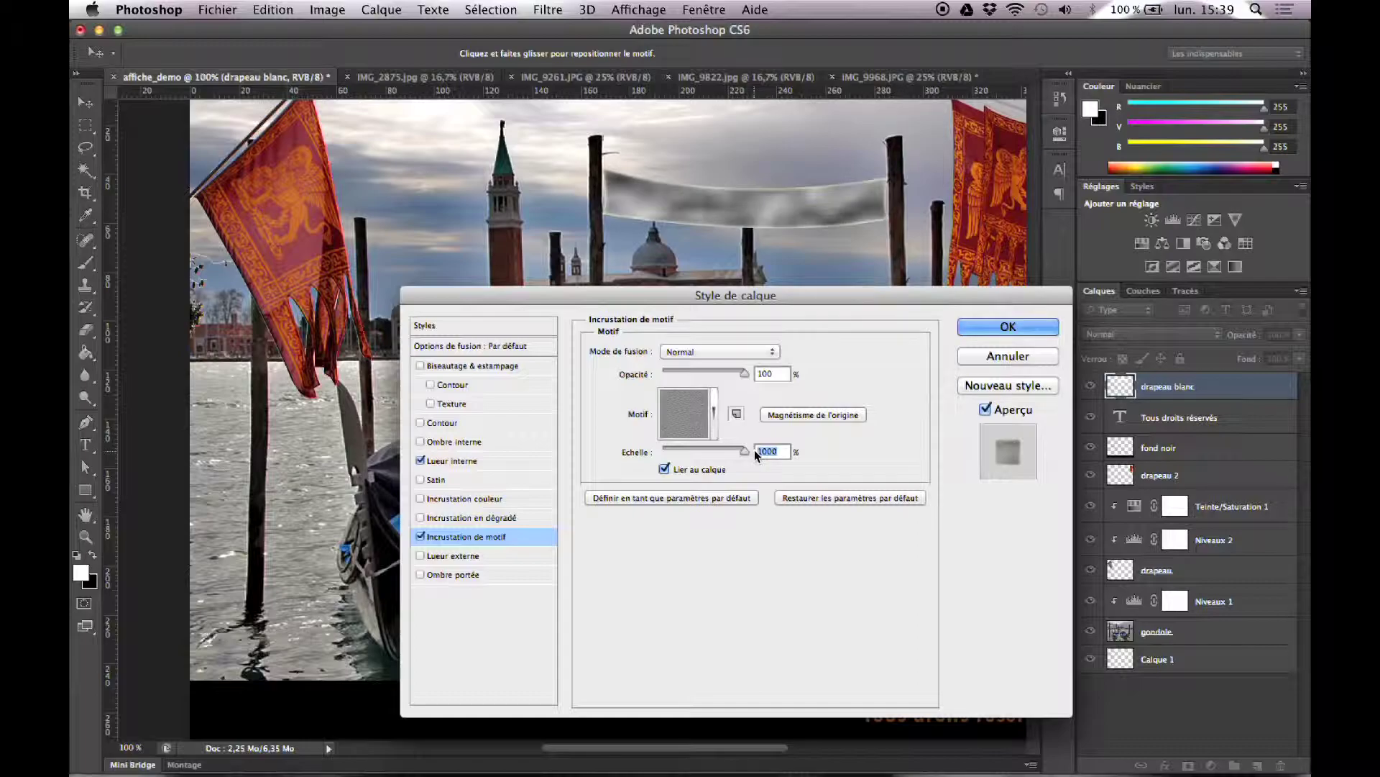
# Lower the pattern overlay's opacity to 24% and switch off the banner's inner glow
pyautogui.click(699, 370)
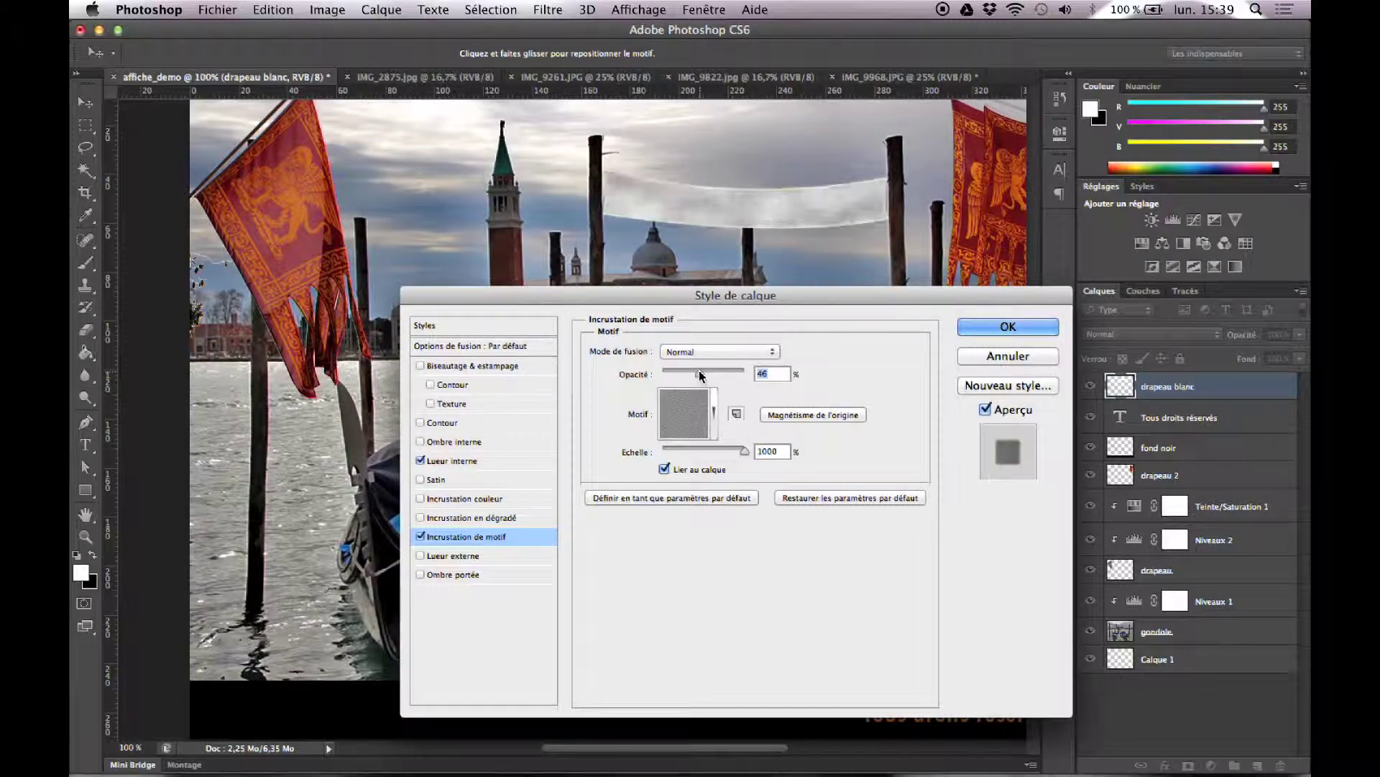
pyautogui.moveTo(699, 370); pyautogui.dragTo(694, 369)
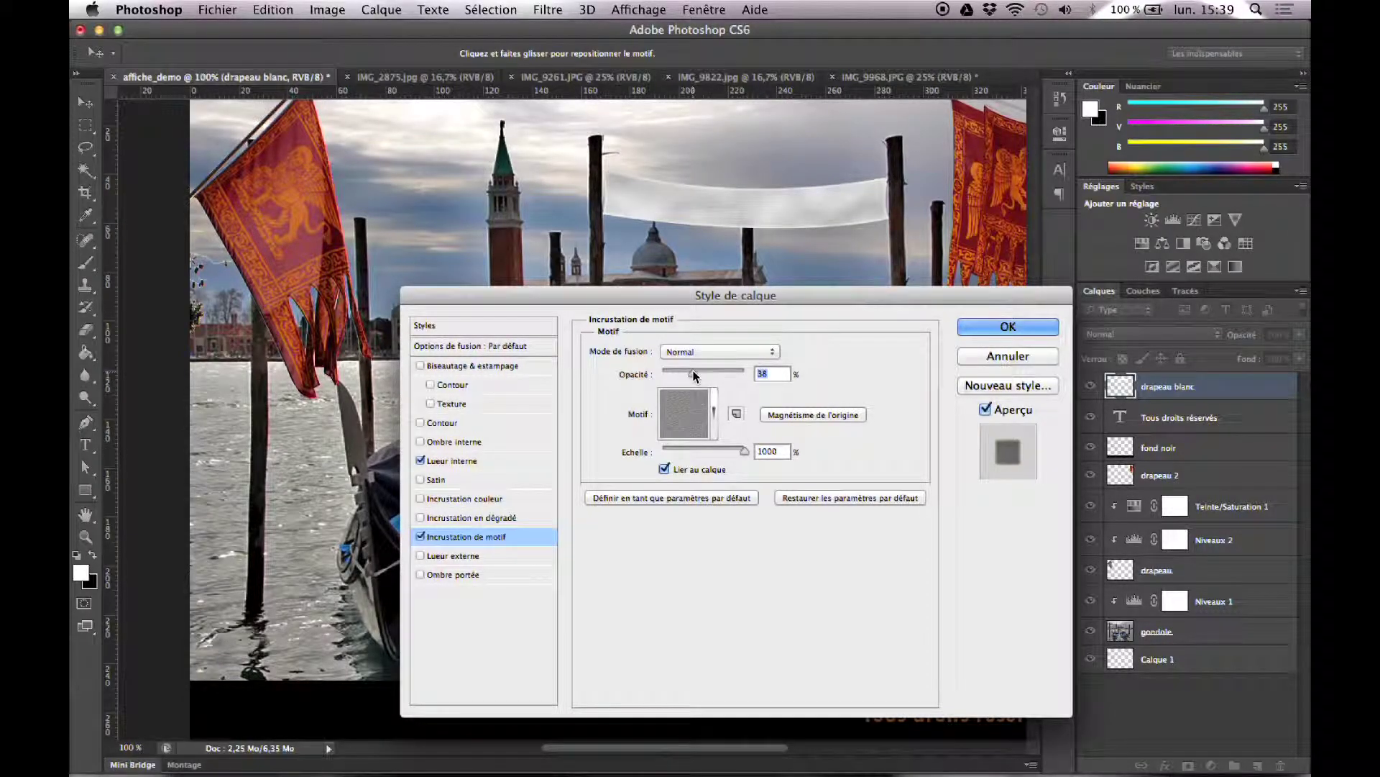
pyautogui.click(421, 461)
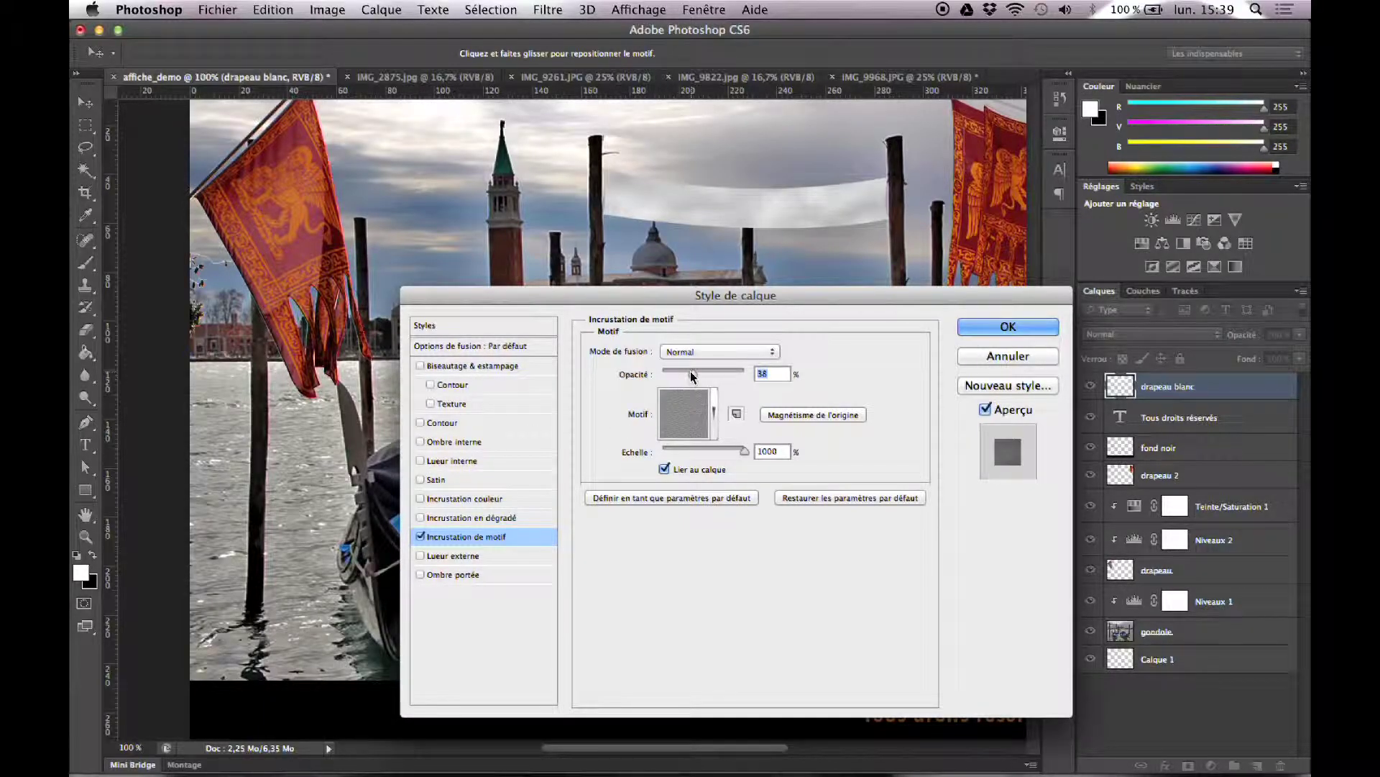
pyautogui.moveTo(690, 371); pyautogui.dragTo(682, 371)
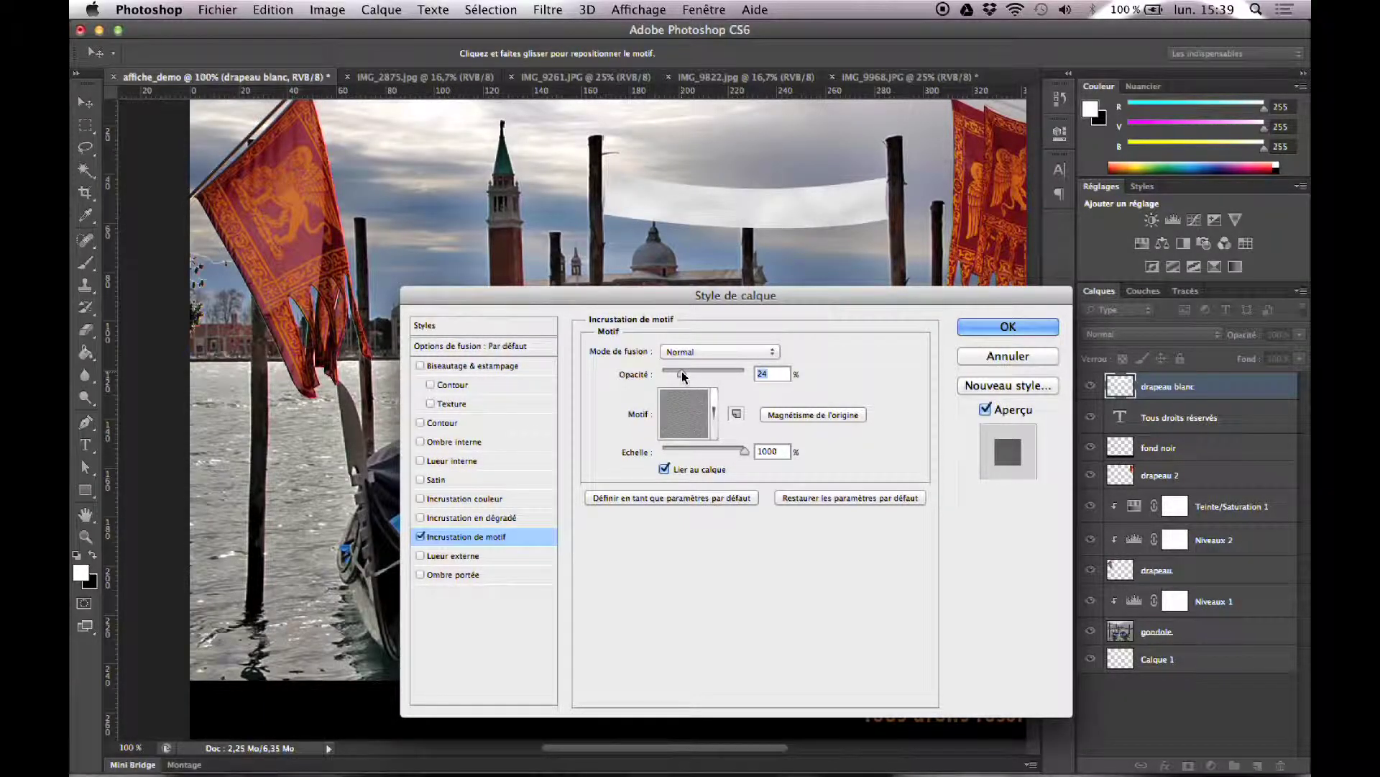
# Add a drop shadow to the banner with 54% opacity, 2 px distance and 6 px size, and apply the layer style
pyautogui.click(450, 575)
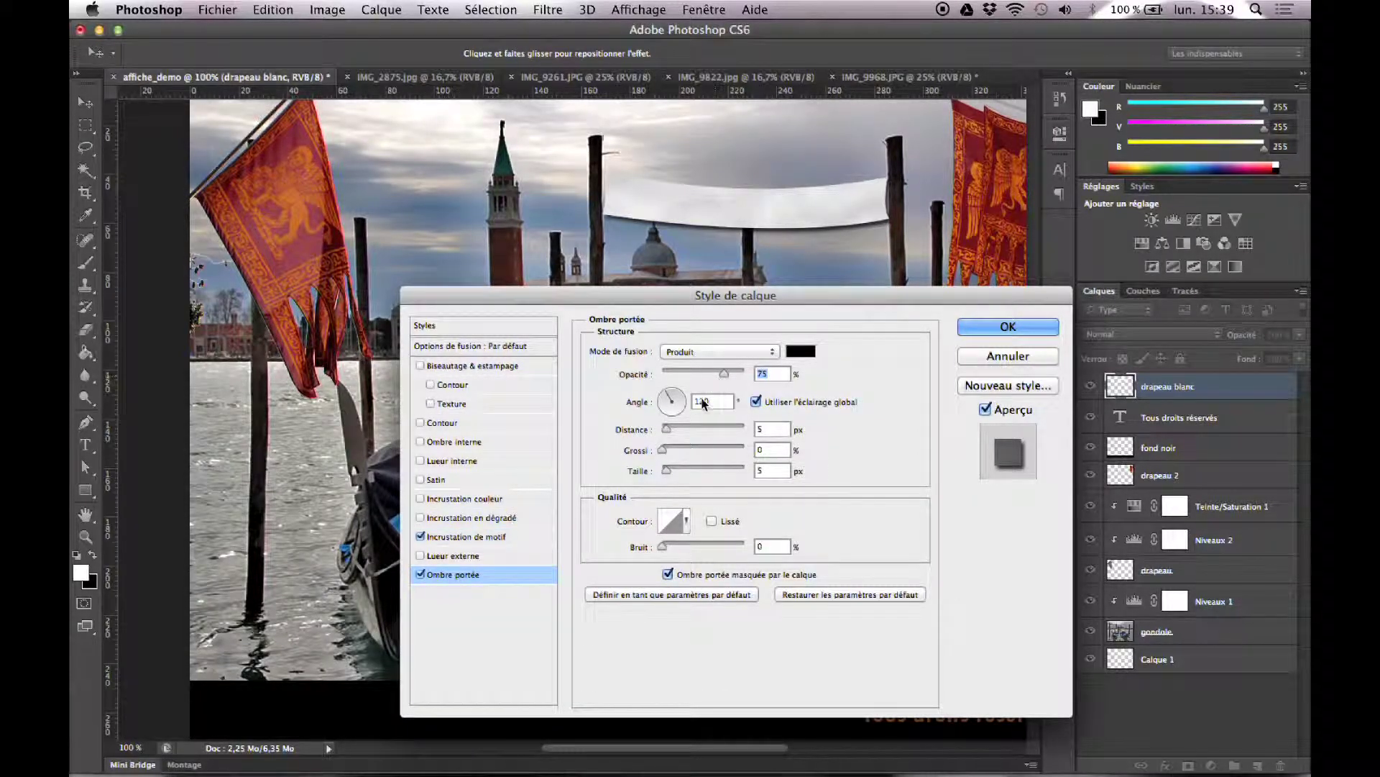
pyautogui.moveTo(666, 429); pyautogui.dragTo(665, 434)
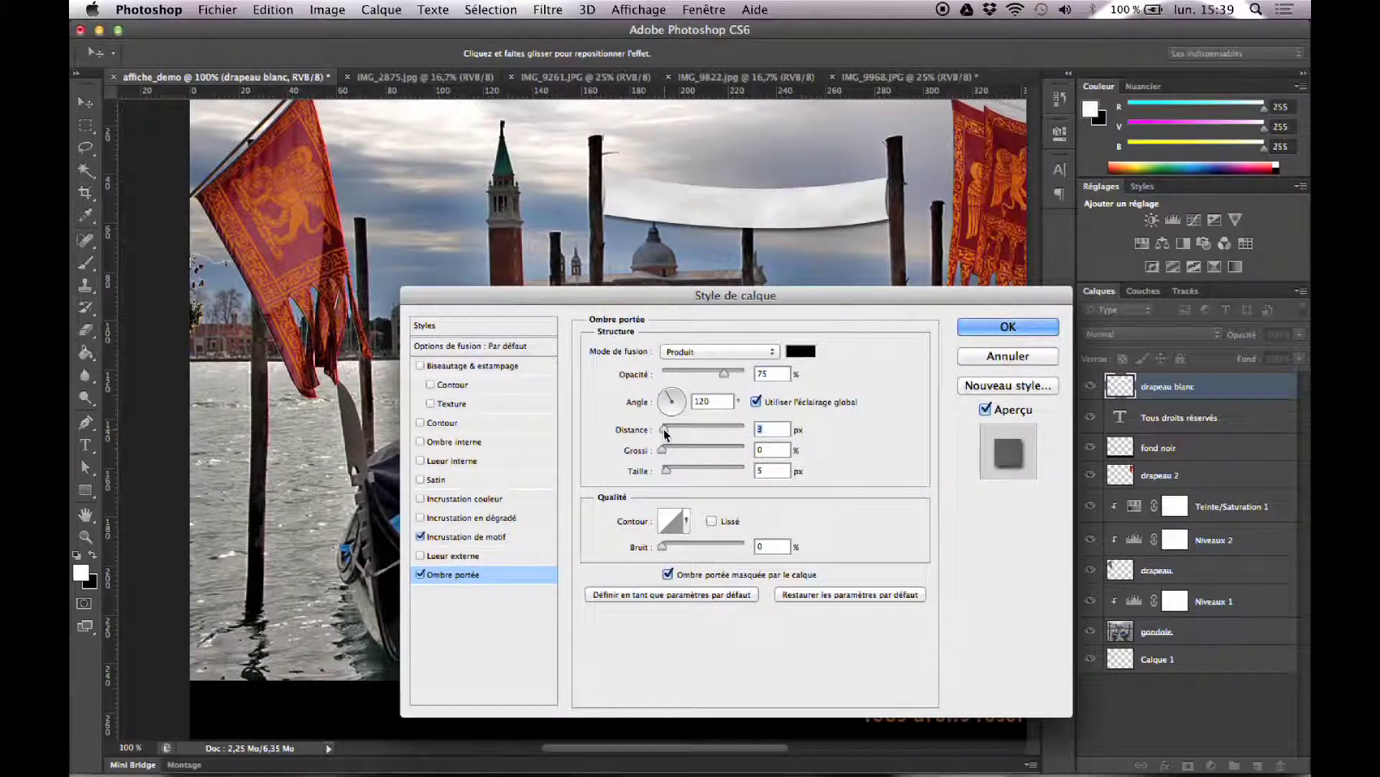
pyautogui.moveTo(666, 450)
pyautogui.mouseDown()
pyautogui.moveTo(667, 473)
pyautogui.moveTo(664, 430)
pyautogui.mouseUp()
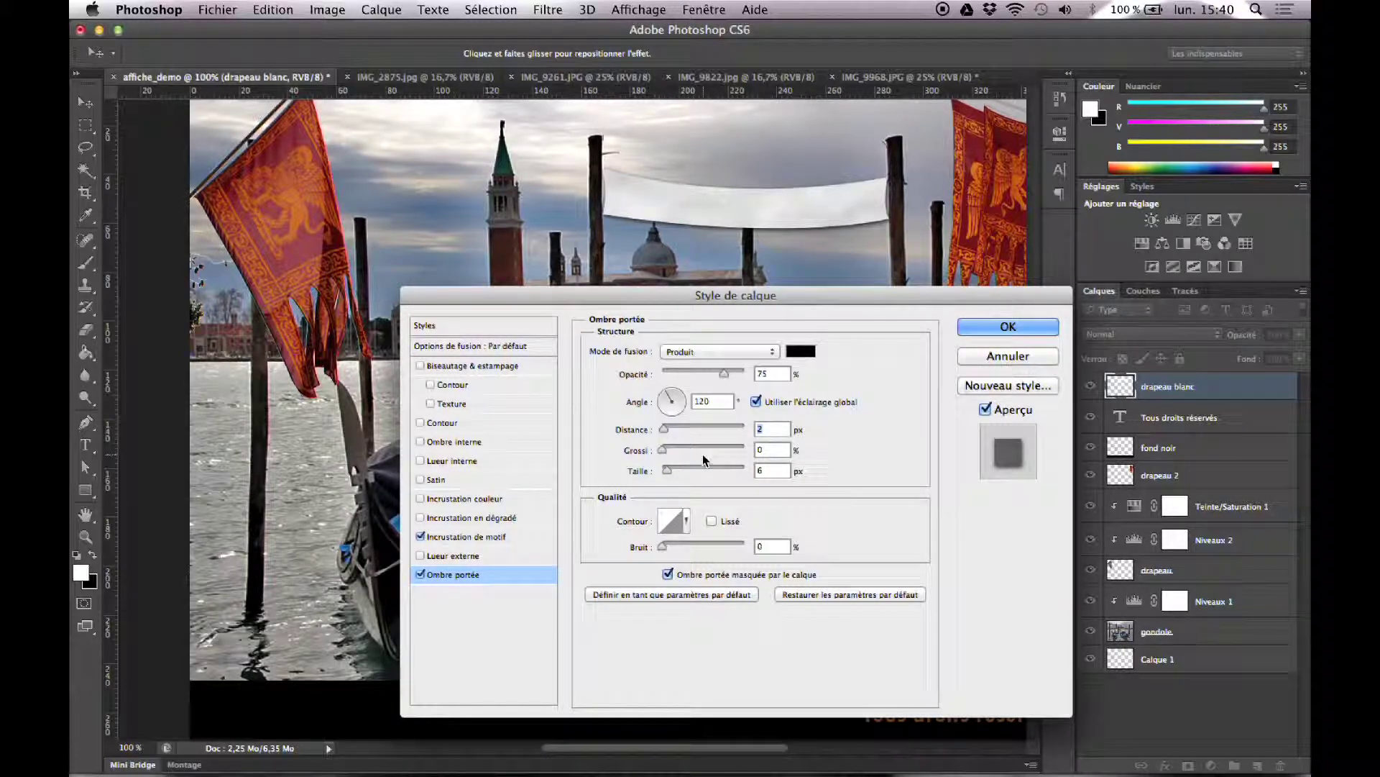
pyautogui.moveTo(716, 375); pyautogui.dragTo(708, 375)
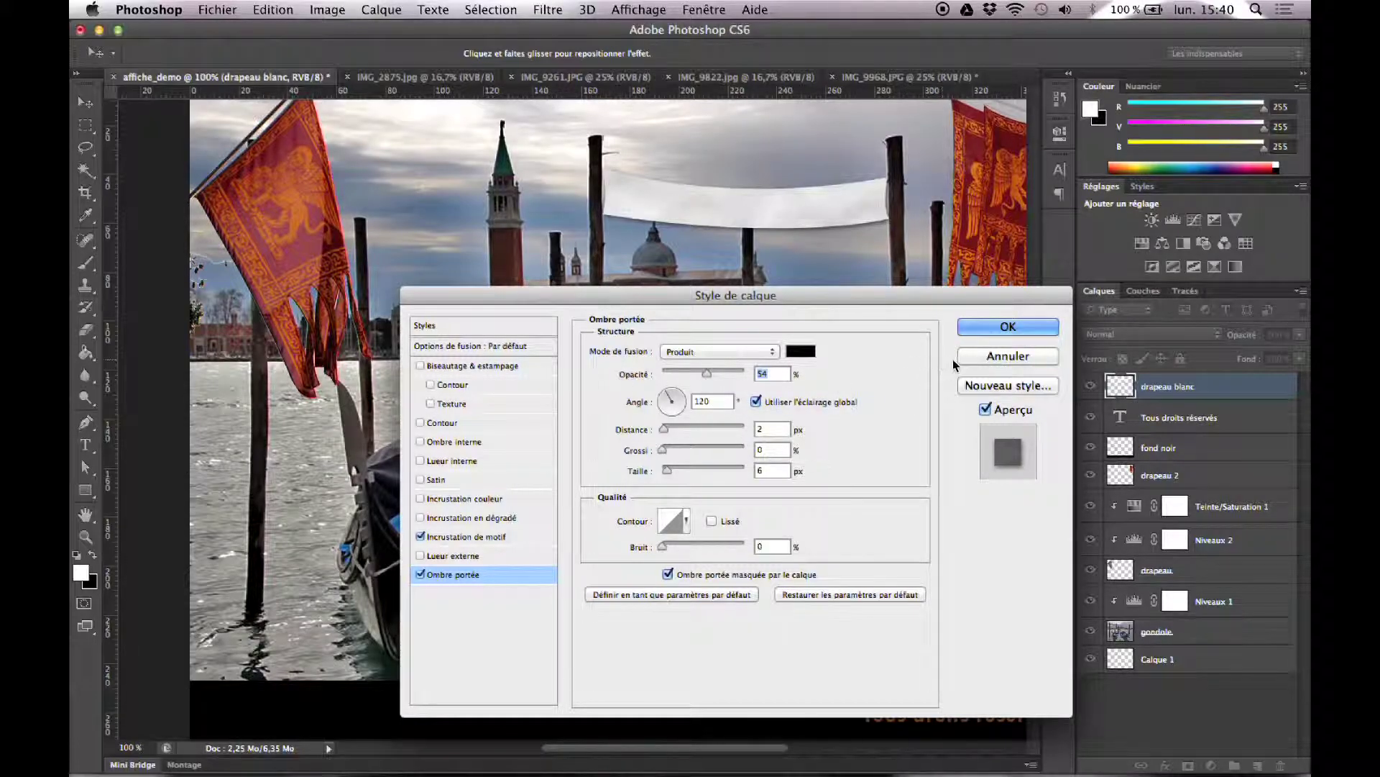
pyautogui.click(1006, 328)
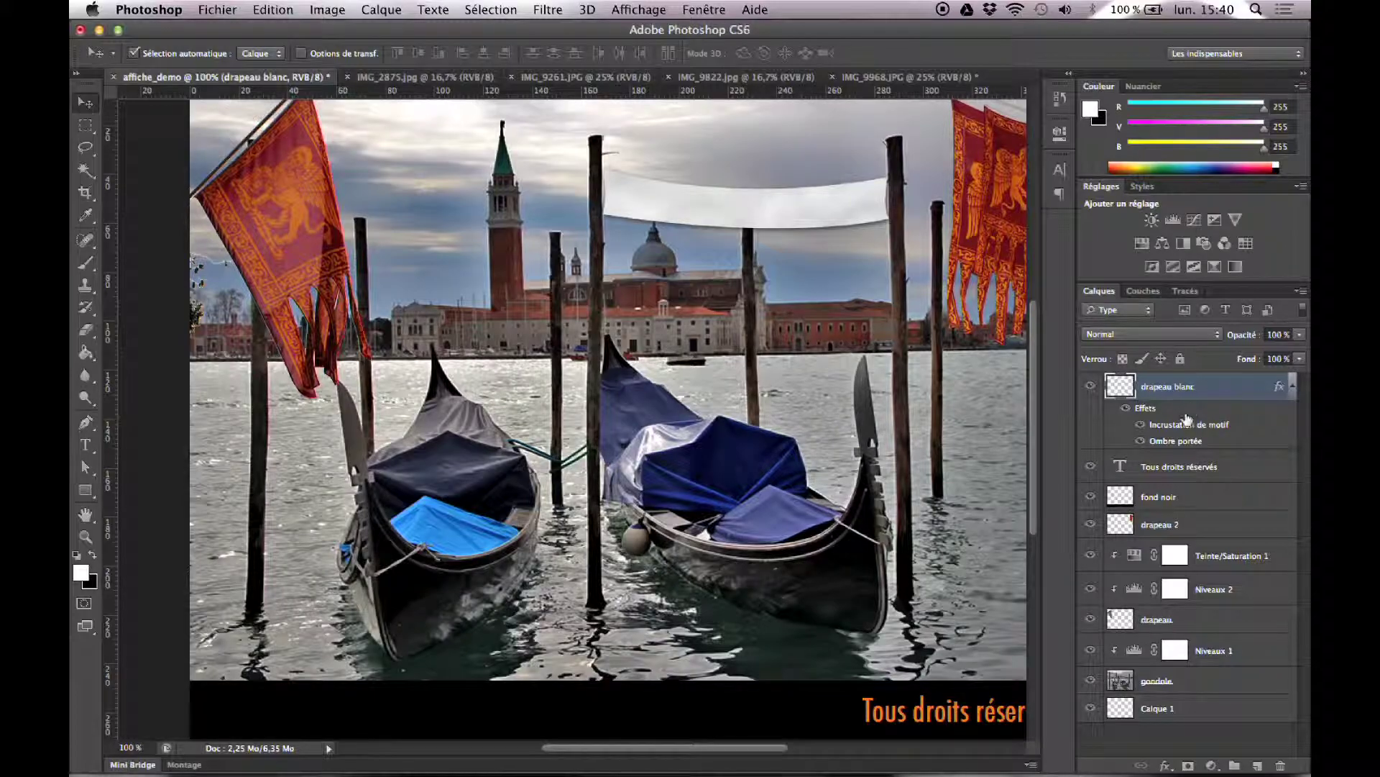
# Compare the banner with and without its layer effects, leaving the effects visible
pyautogui.click(1126, 409)
pyautogui.click(1126, 410)
pyautogui.click(1126, 410)
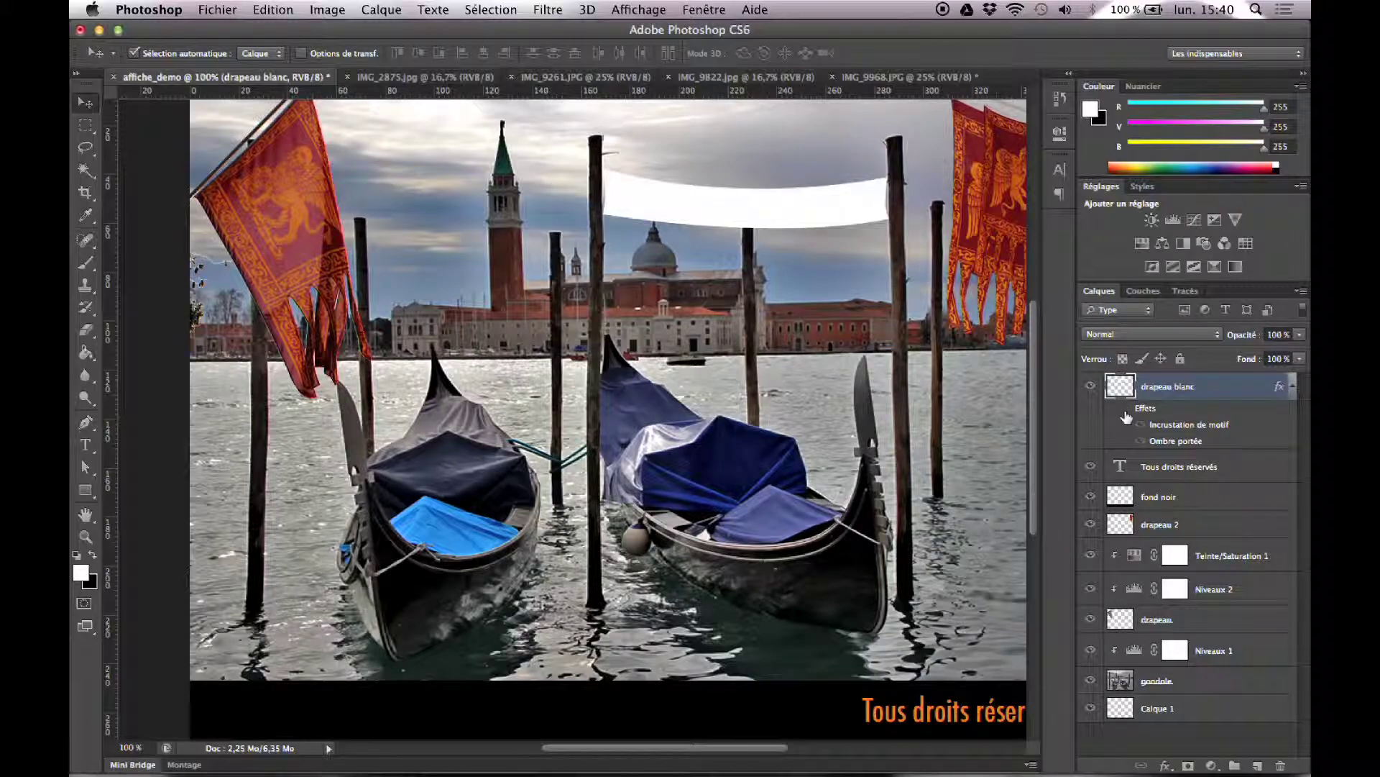
pyautogui.click(1126, 409)
pyautogui.click(1126, 409)
pyautogui.click(1126, 410)
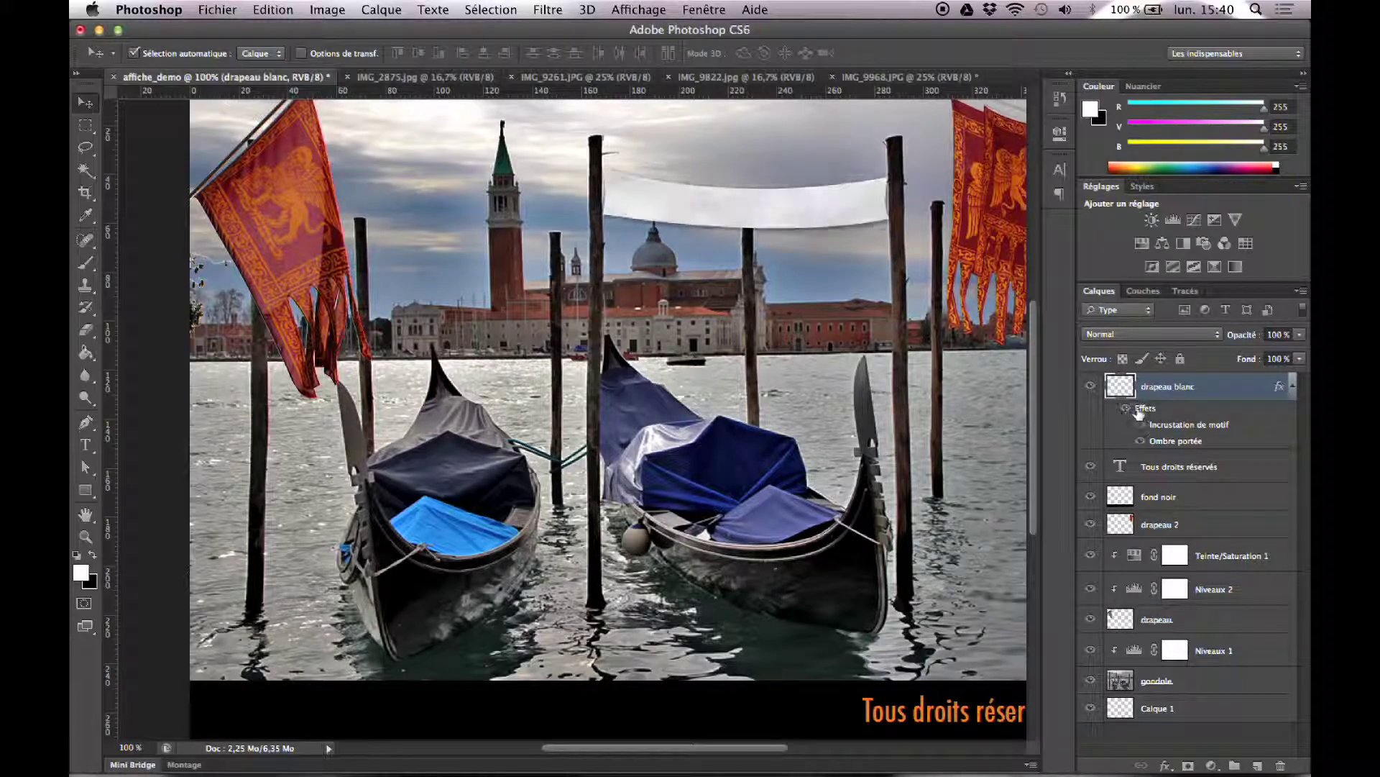
# Collapse the list of effects under the "drapeau blanc" layer
pyautogui.click(1293, 389)
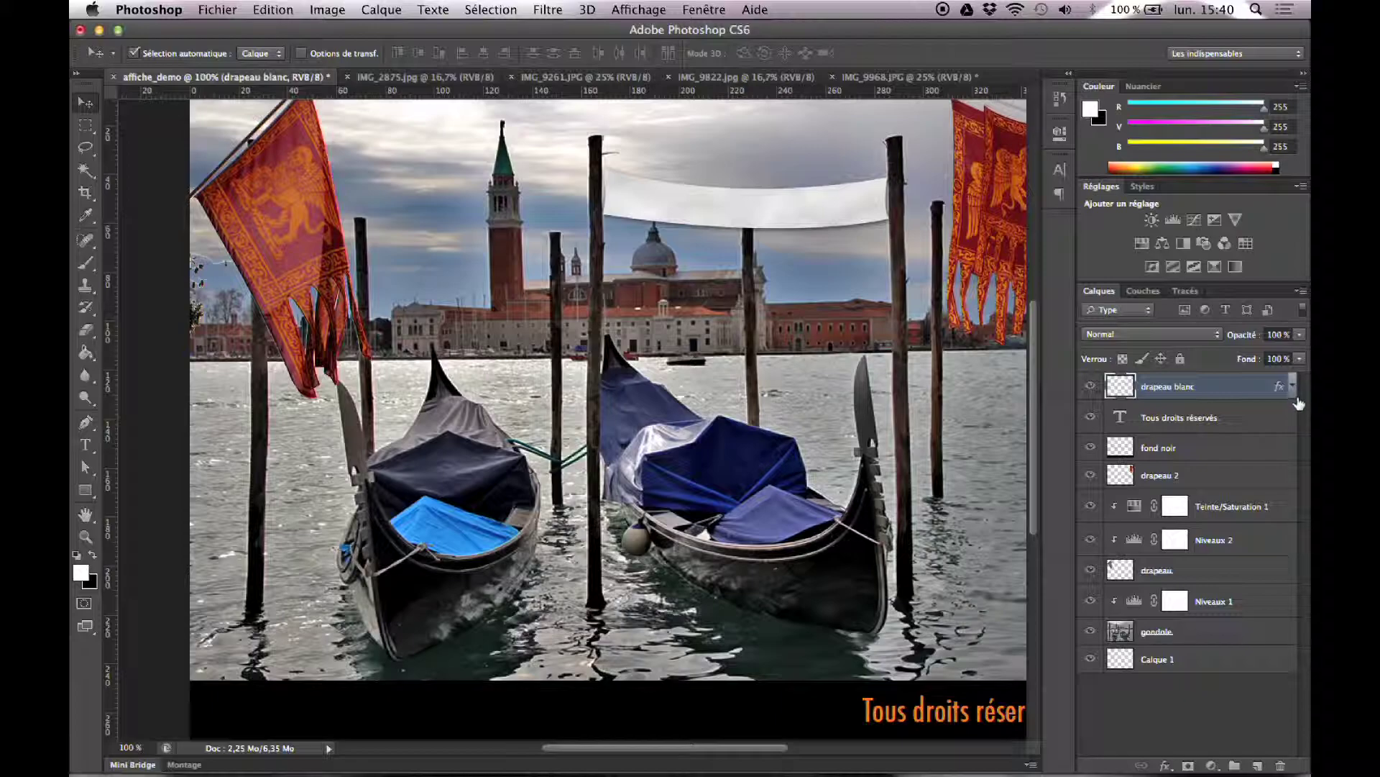
pyautogui.click(1294, 388)
pyautogui.click(1294, 392)
pyautogui.click(1293, 392)
pyautogui.click(1293, 392)
# Add the text "Bienvenu à la Fiesta" in black and move it onto the middle of the white banner
pyautogui.press('x')
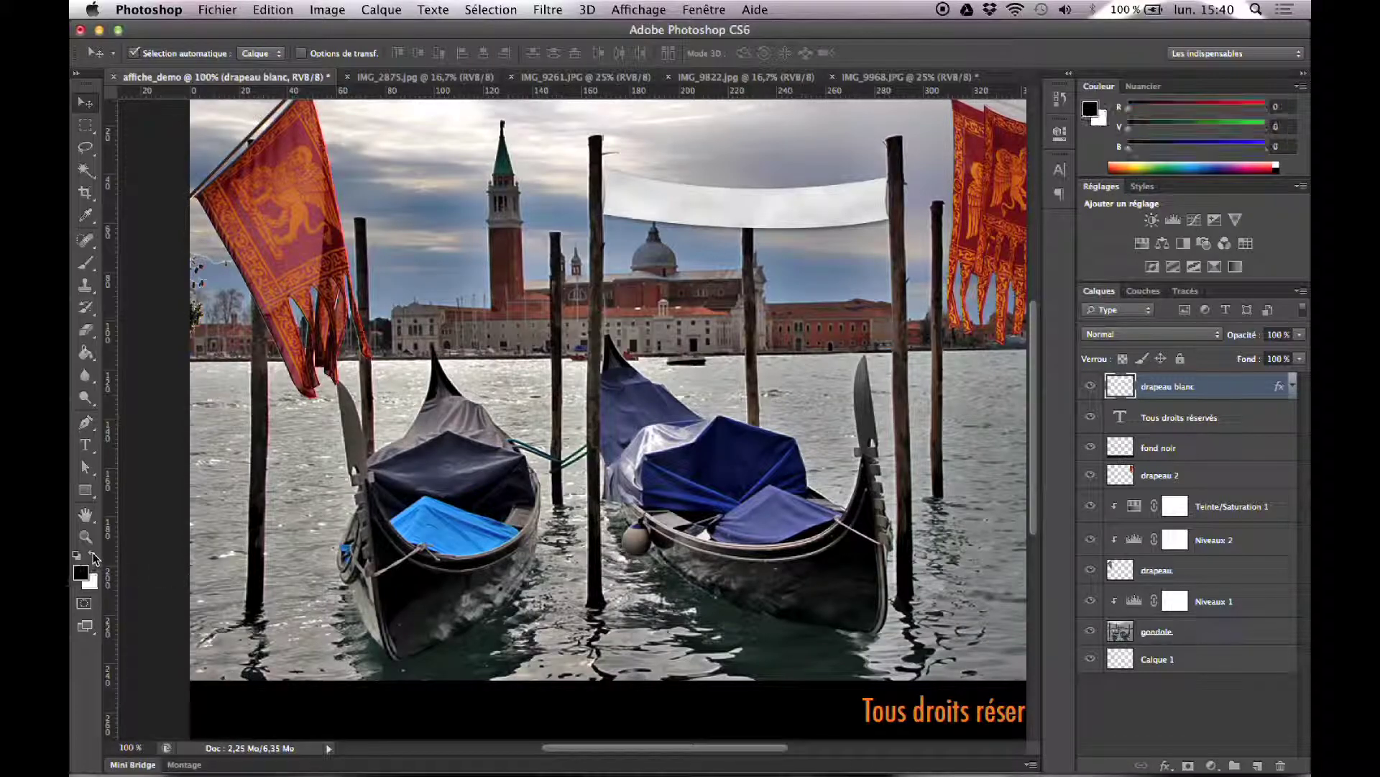
pyautogui.click(86, 445)
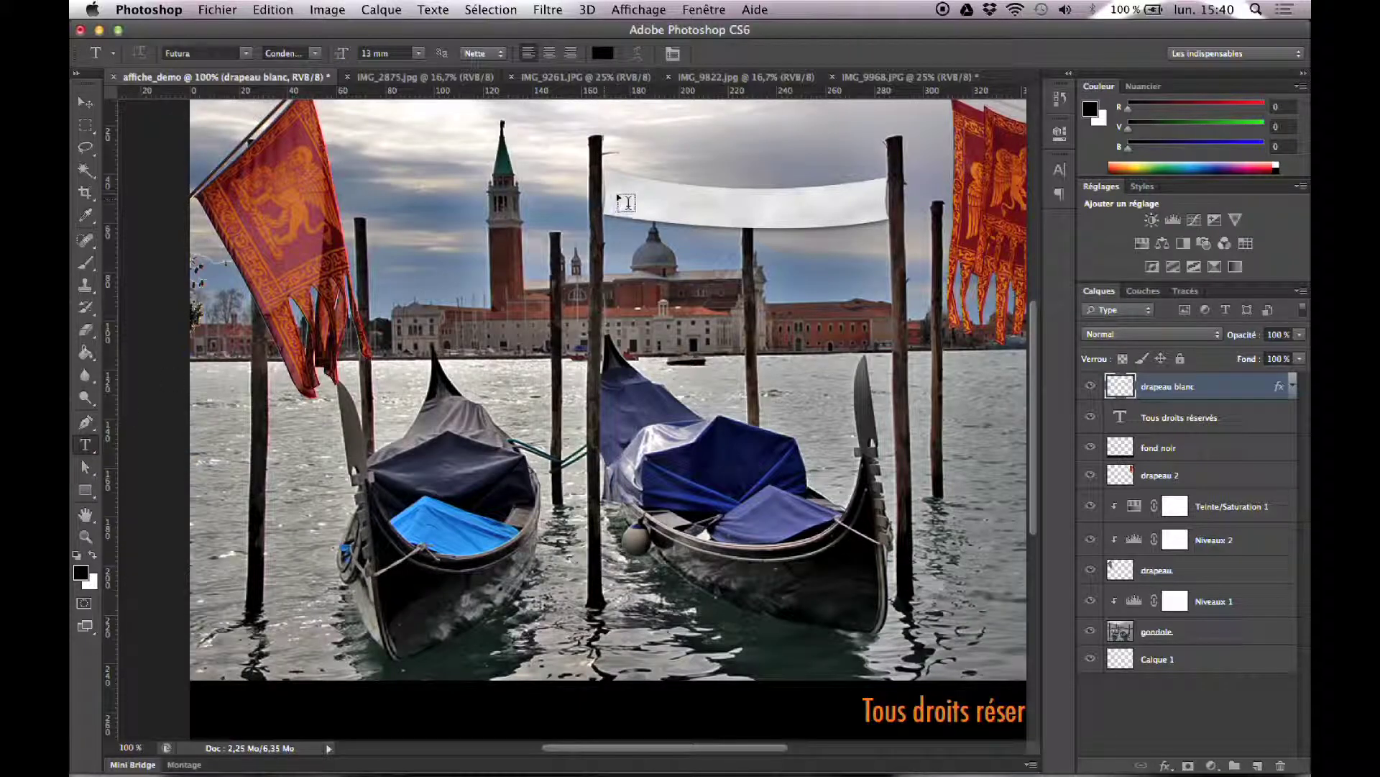
pyautogui.click(618, 198)
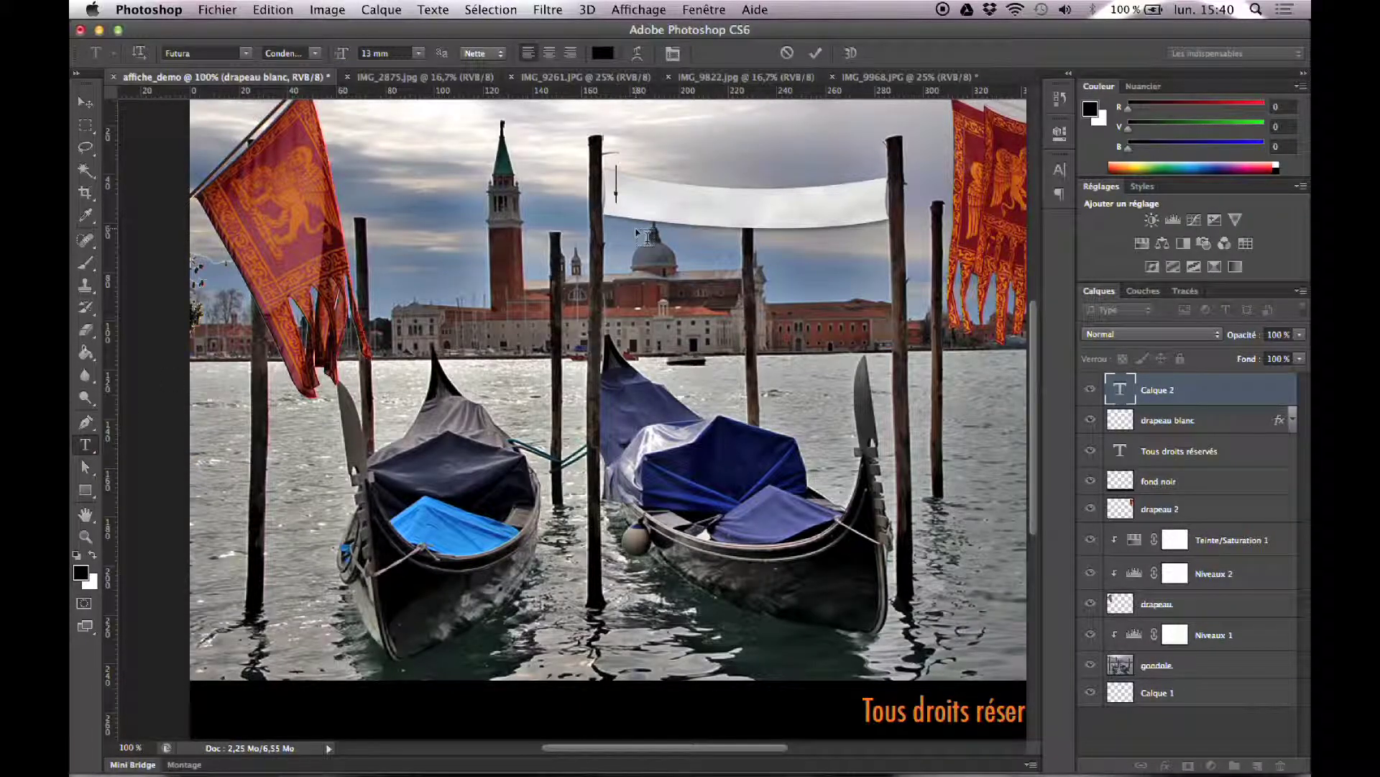
pyautogui.write('Bienven')
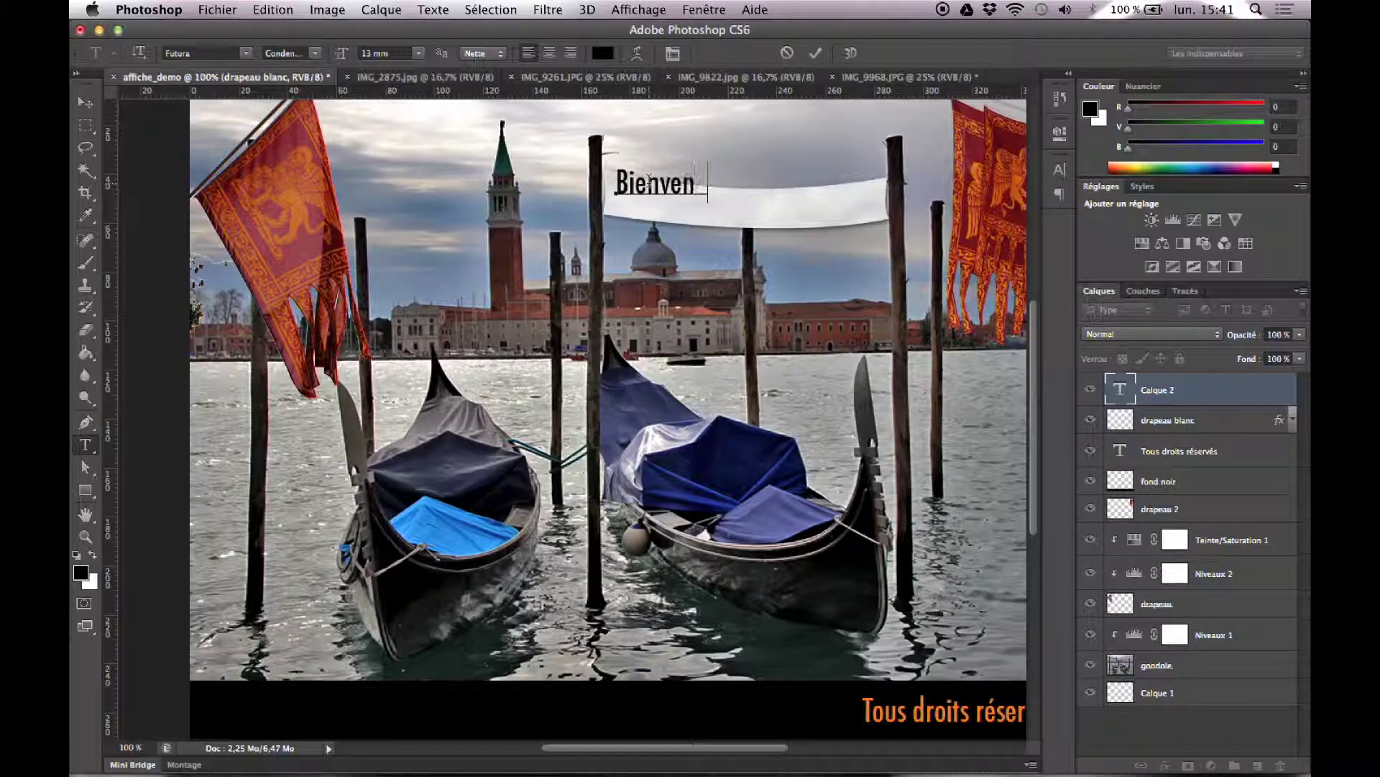
pyautogui.write('u à la F')
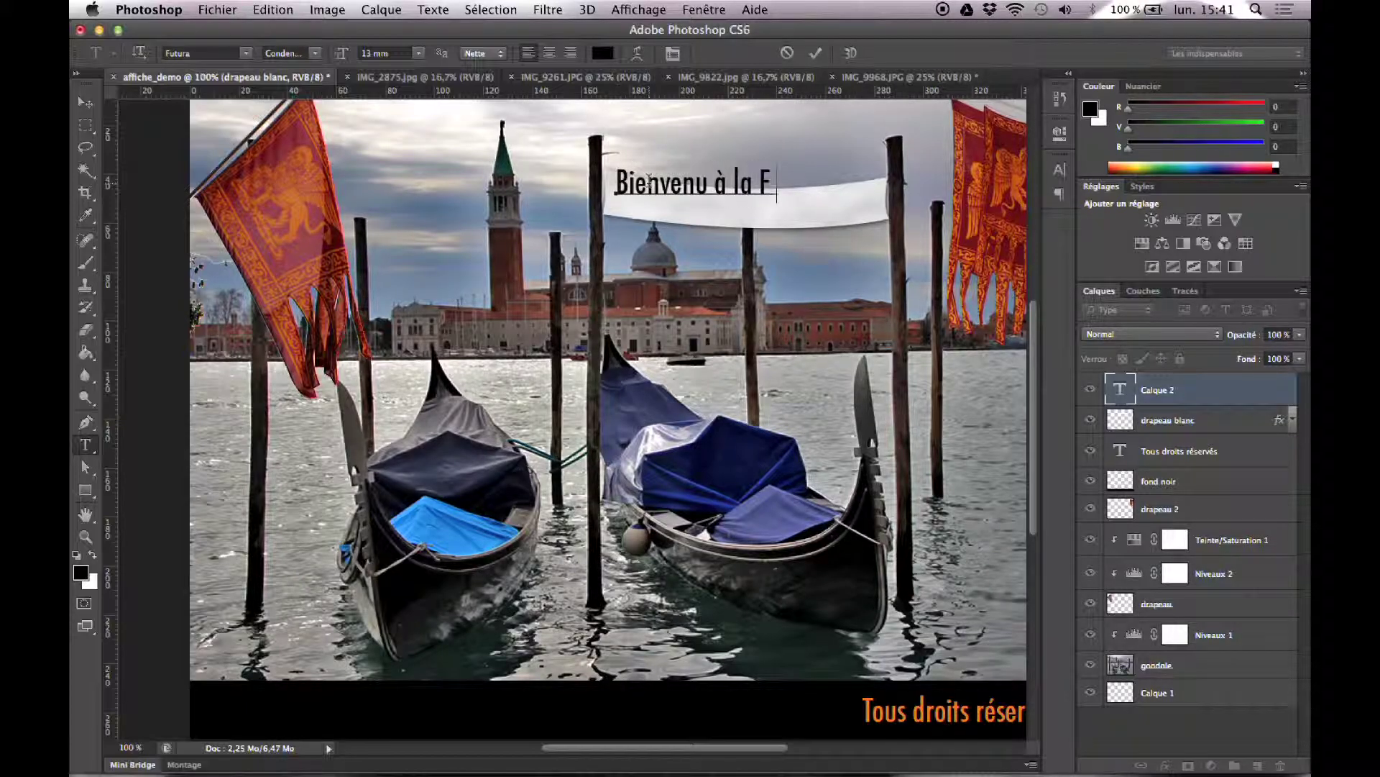
pyautogui.write('iesta')
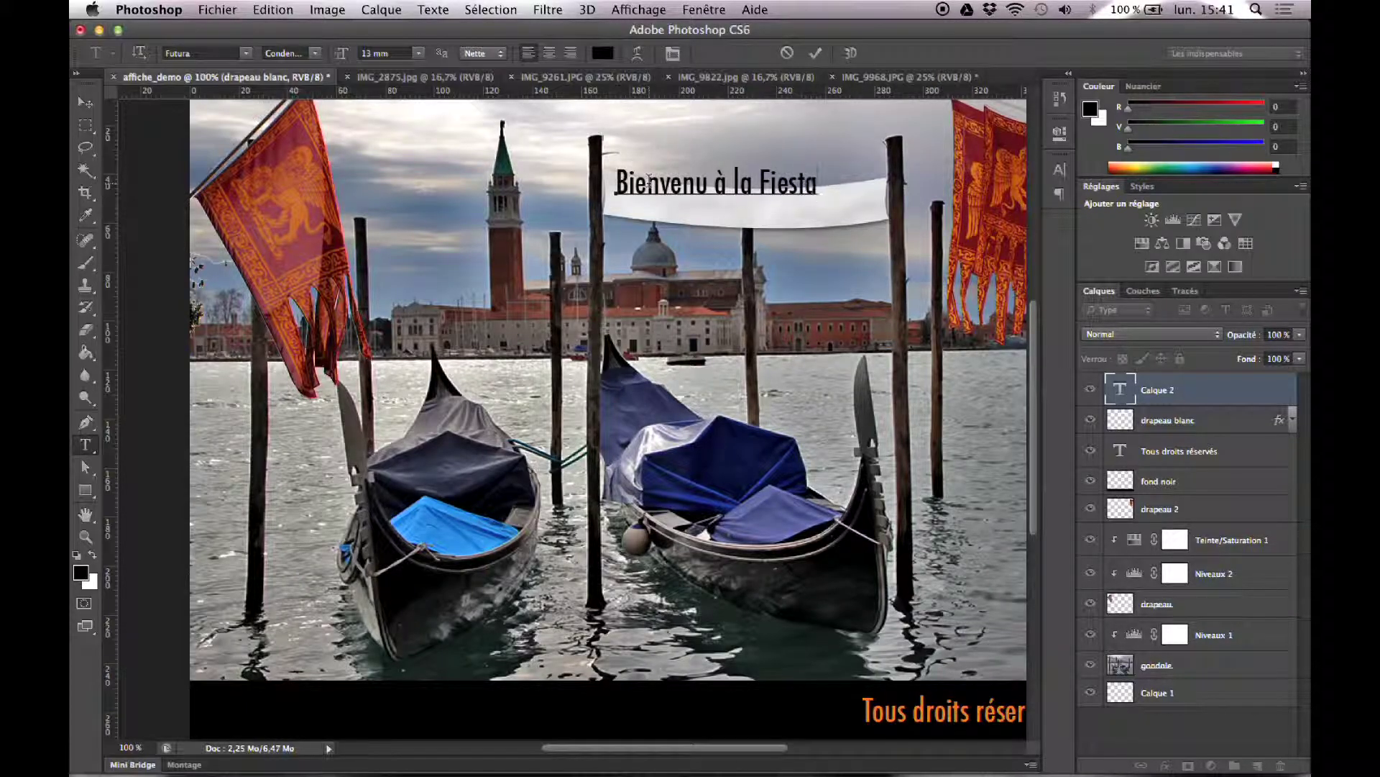
pyautogui.click(88, 106)
pyautogui.moveTo(745, 185); pyautogui.dragTo(778, 208)
# Warp the banner text with the horizontal Arc style and a bend of -11% to follow the banner's sag
pyautogui.press('t')
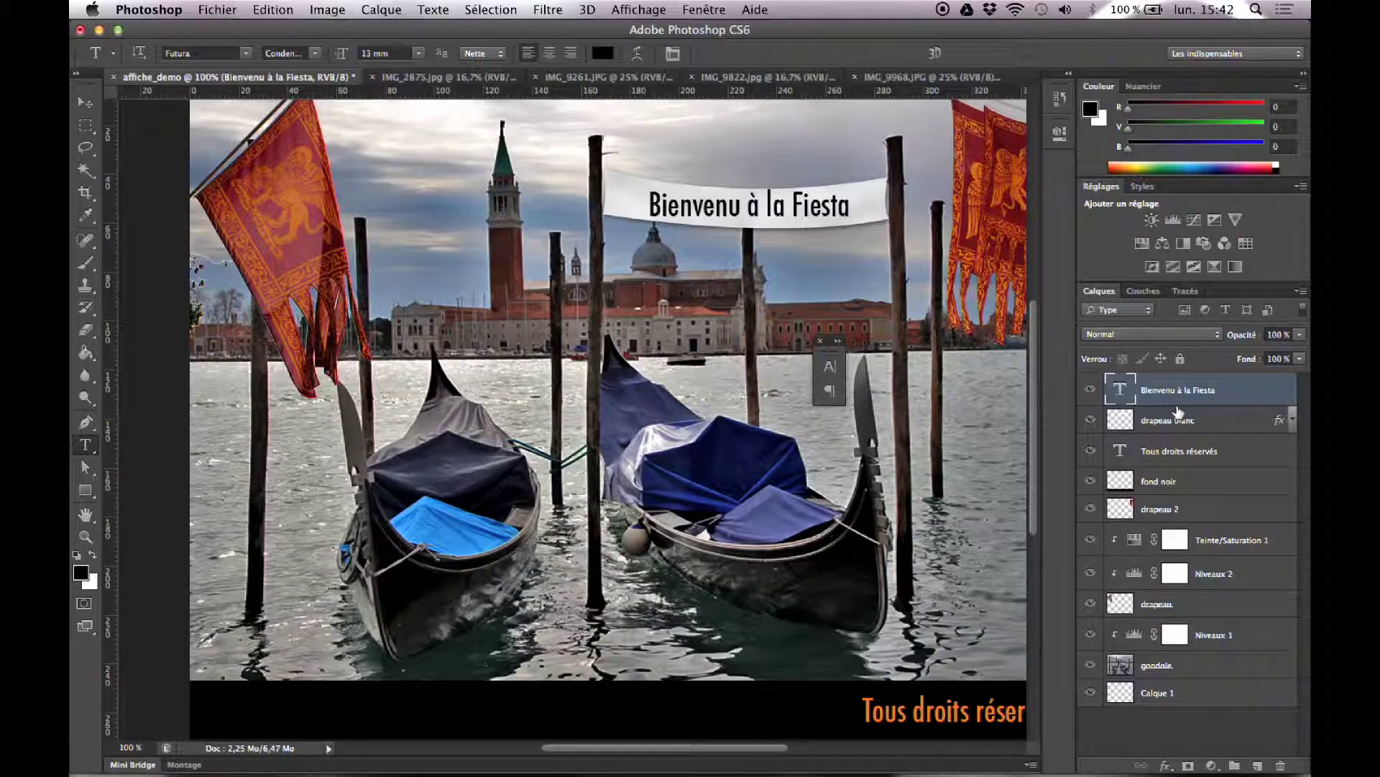
pyautogui.click(638, 54)
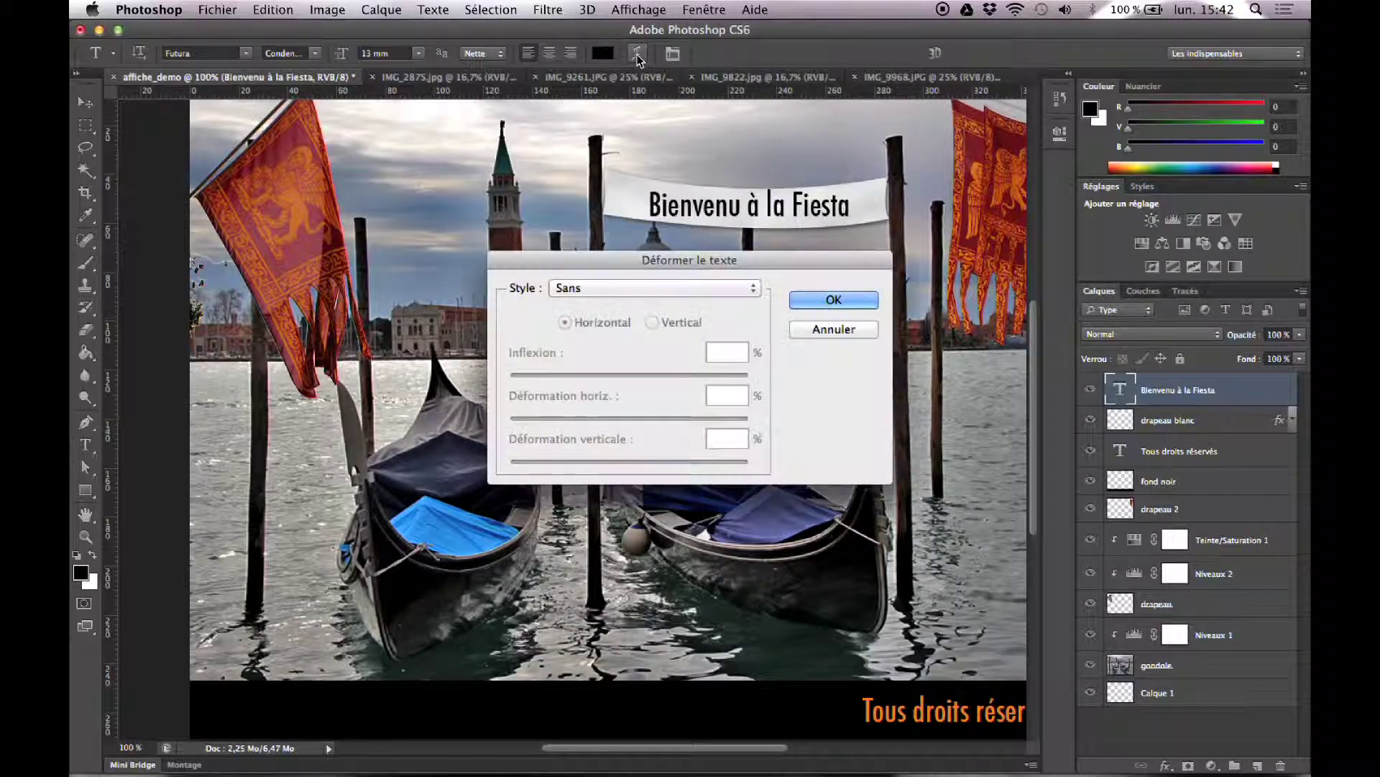
pyautogui.moveTo(749, 256); pyautogui.dragTo(784, 338)
pyautogui.click(753, 371)
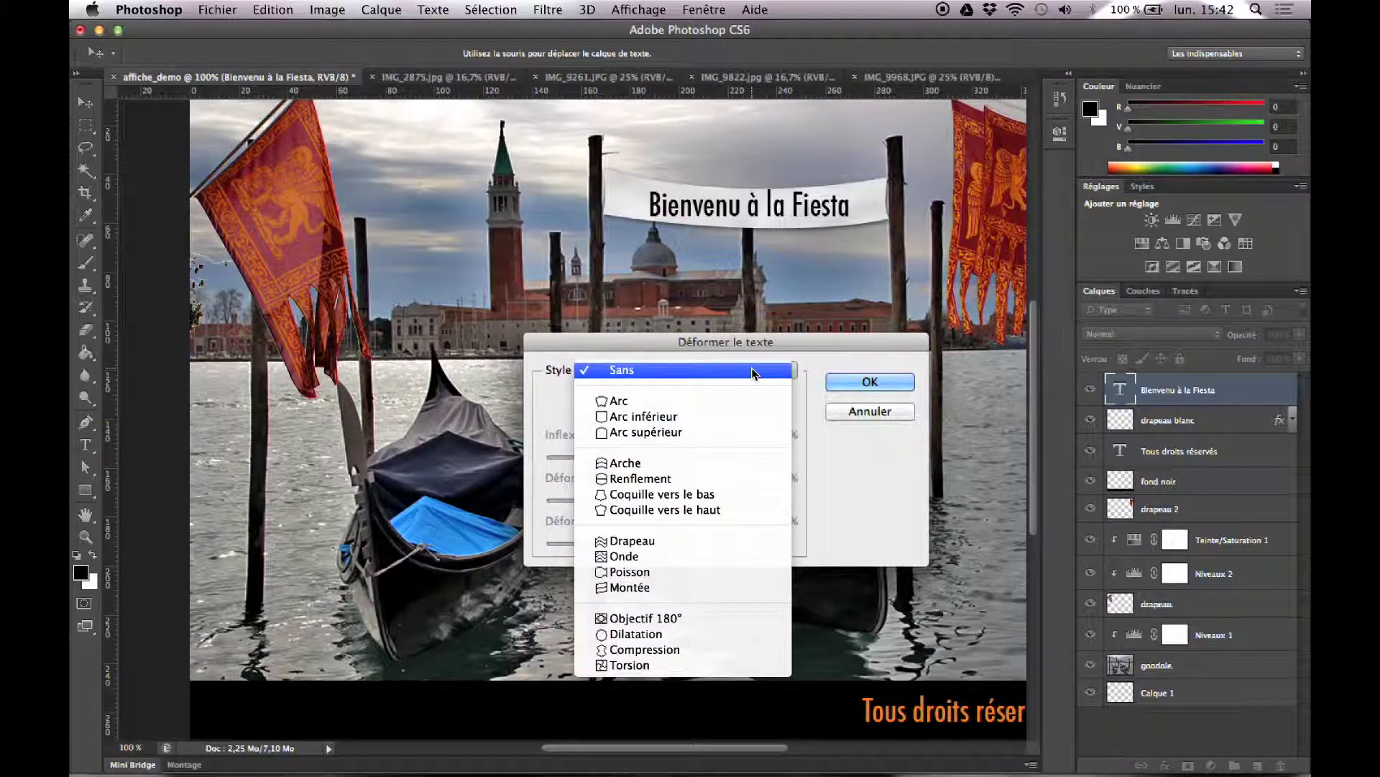
pyautogui.click(740, 409)
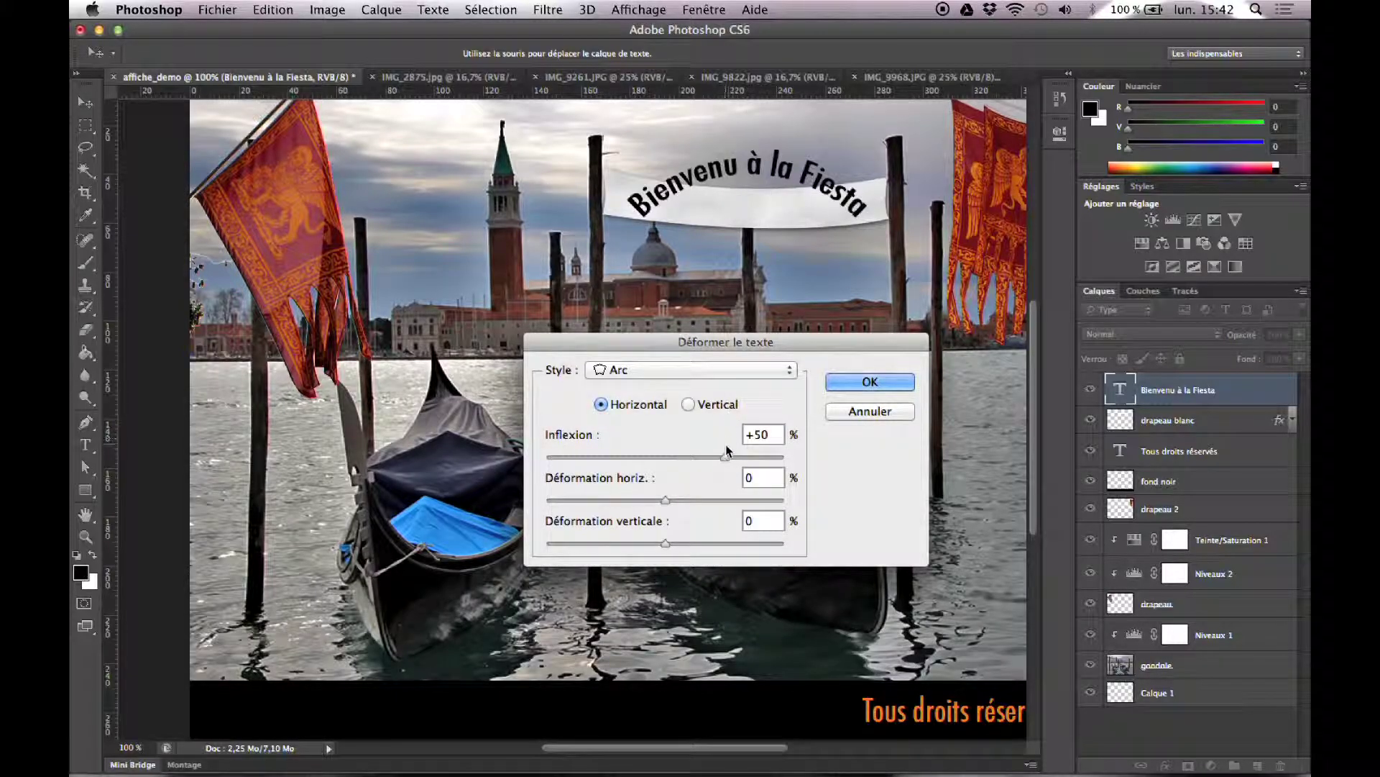
pyautogui.moveTo(724, 455); pyautogui.dragTo(655, 456)
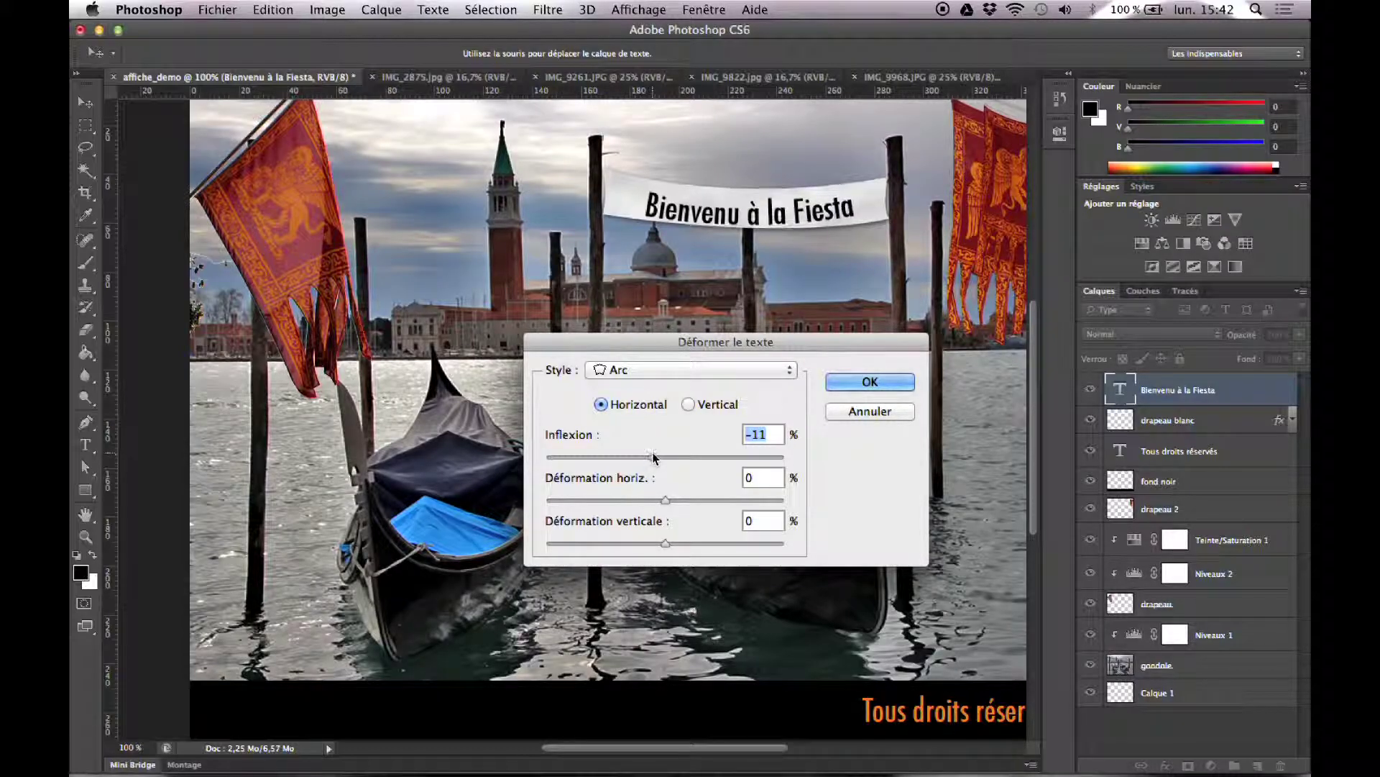
pyautogui.click(870, 382)
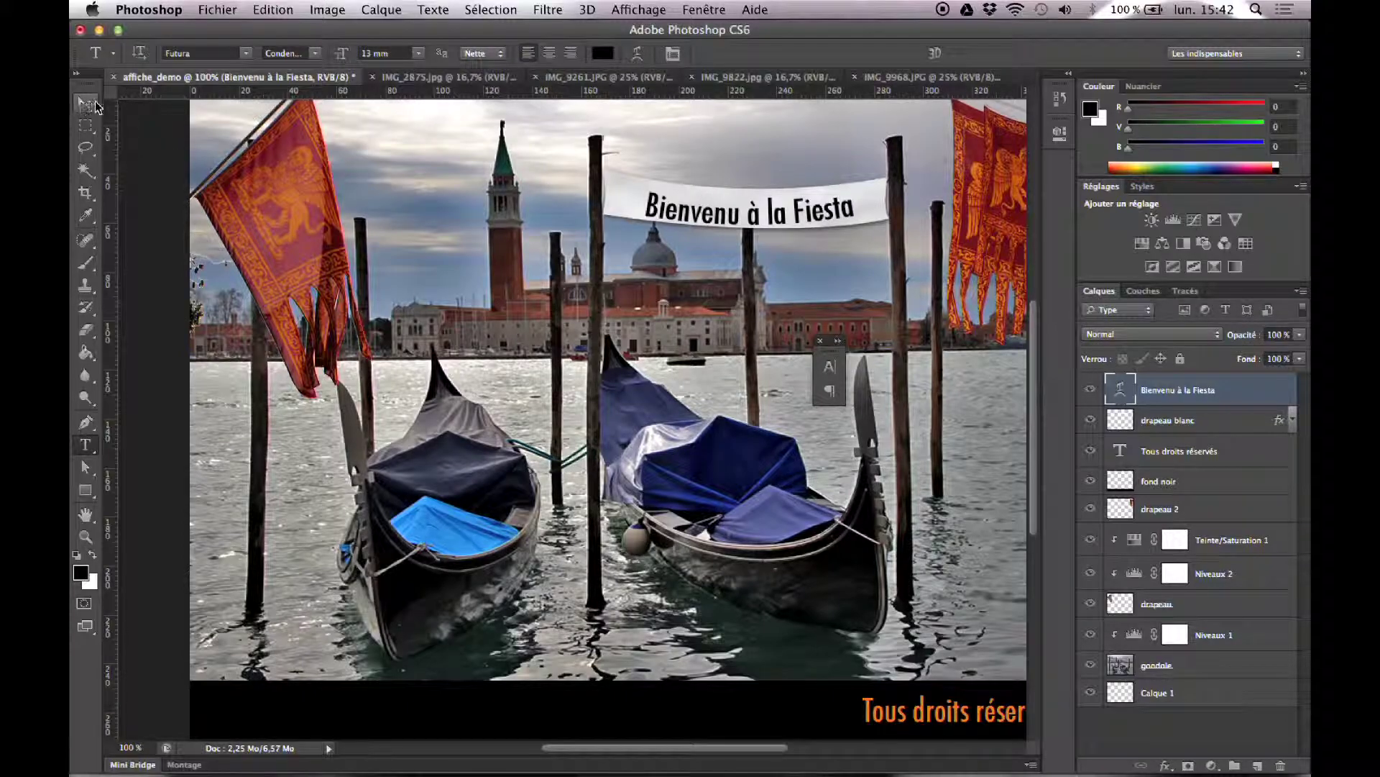
# Nudge the banner text up slightly and set the horizontal distortion of its Arc warp to +12%
pyautogui.click(94, 105)
pyautogui.moveTo(753, 216); pyautogui.dragTo(753, 212)
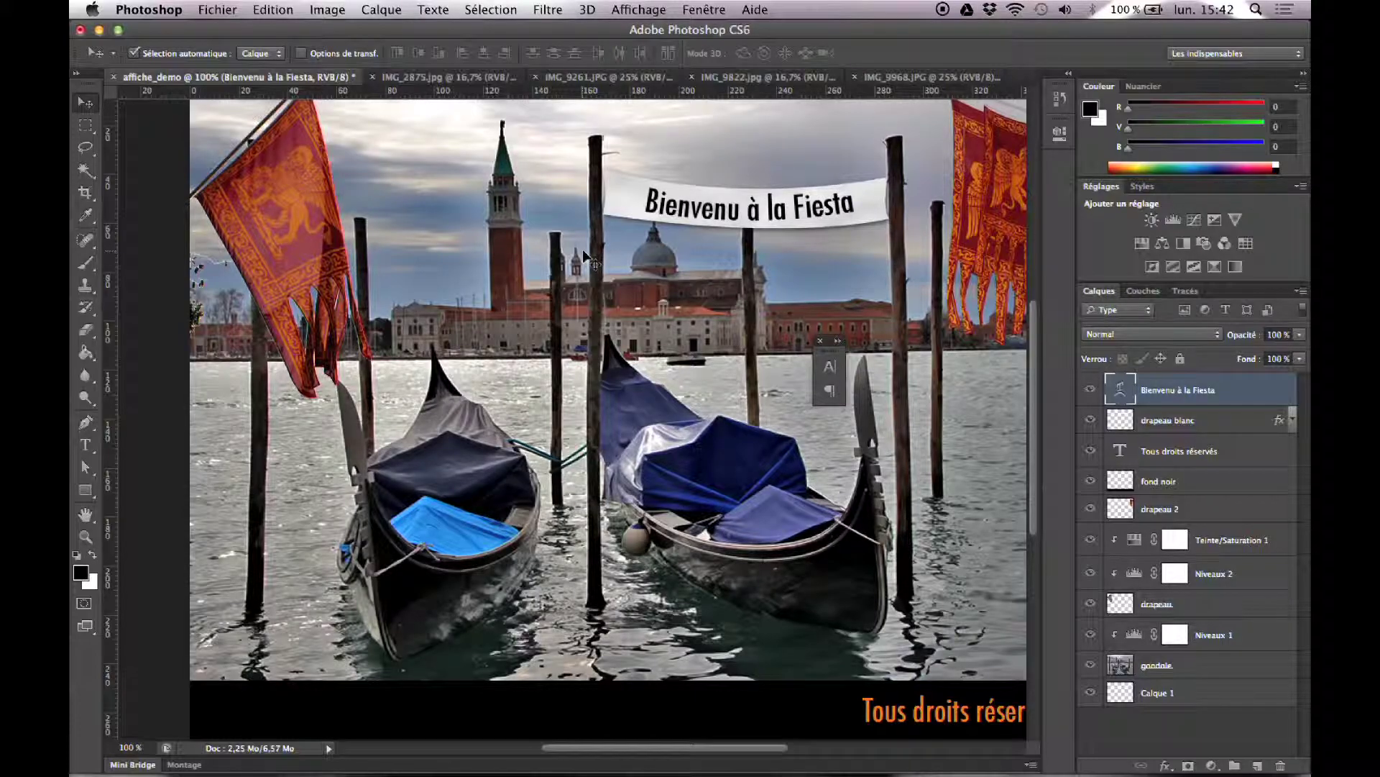
pyautogui.click(86, 445)
pyautogui.click(637, 53)
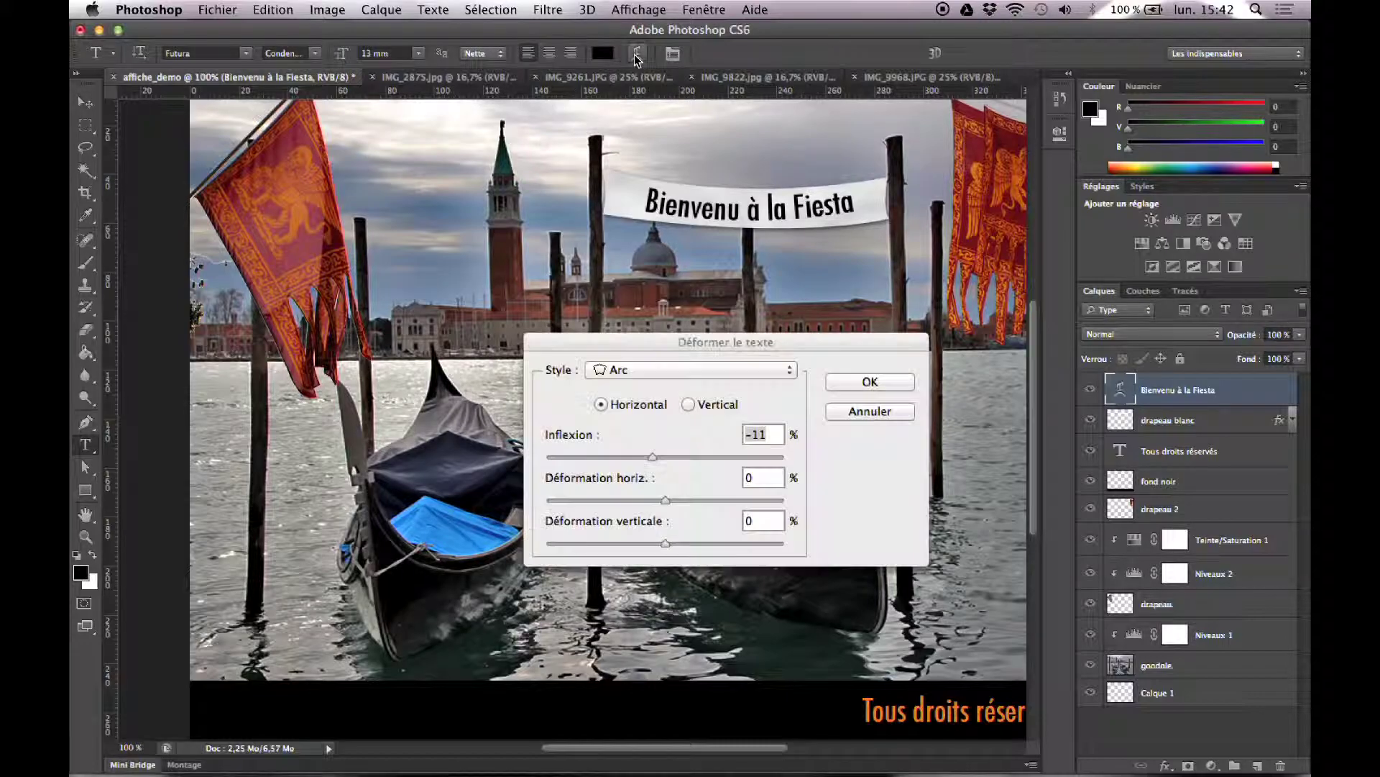
pyautogui.moveTo(666, 500)
pyautogui.mouseDown()
pyautogui.moveTo(696, 508)
pyautogui.moveTo(680, 507)
pyautogui.mouseUp()
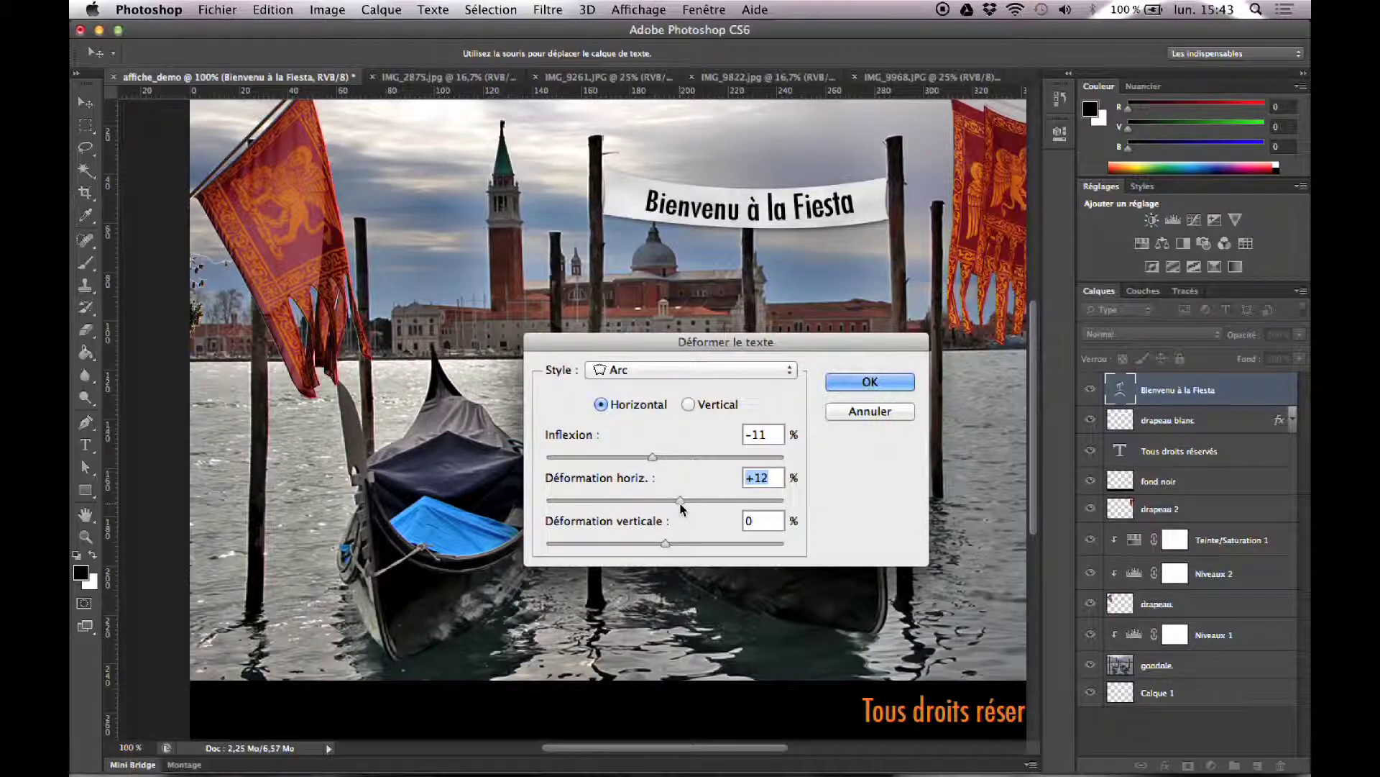
pyautogui.click(870, 381)
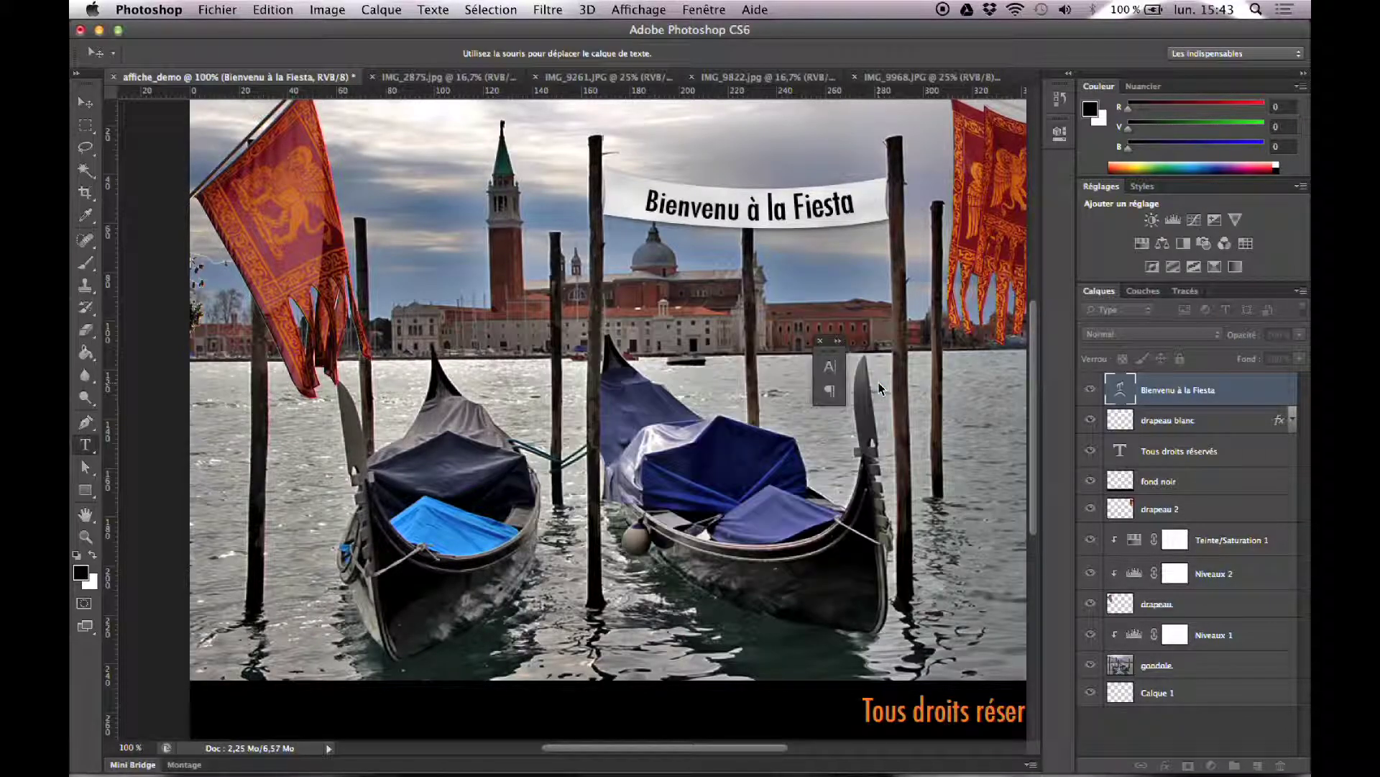
# Free-transform the banner text to about 115% width and 103% height, stretching it both ways to fill the white banner
pyautogui.click(85, 102)
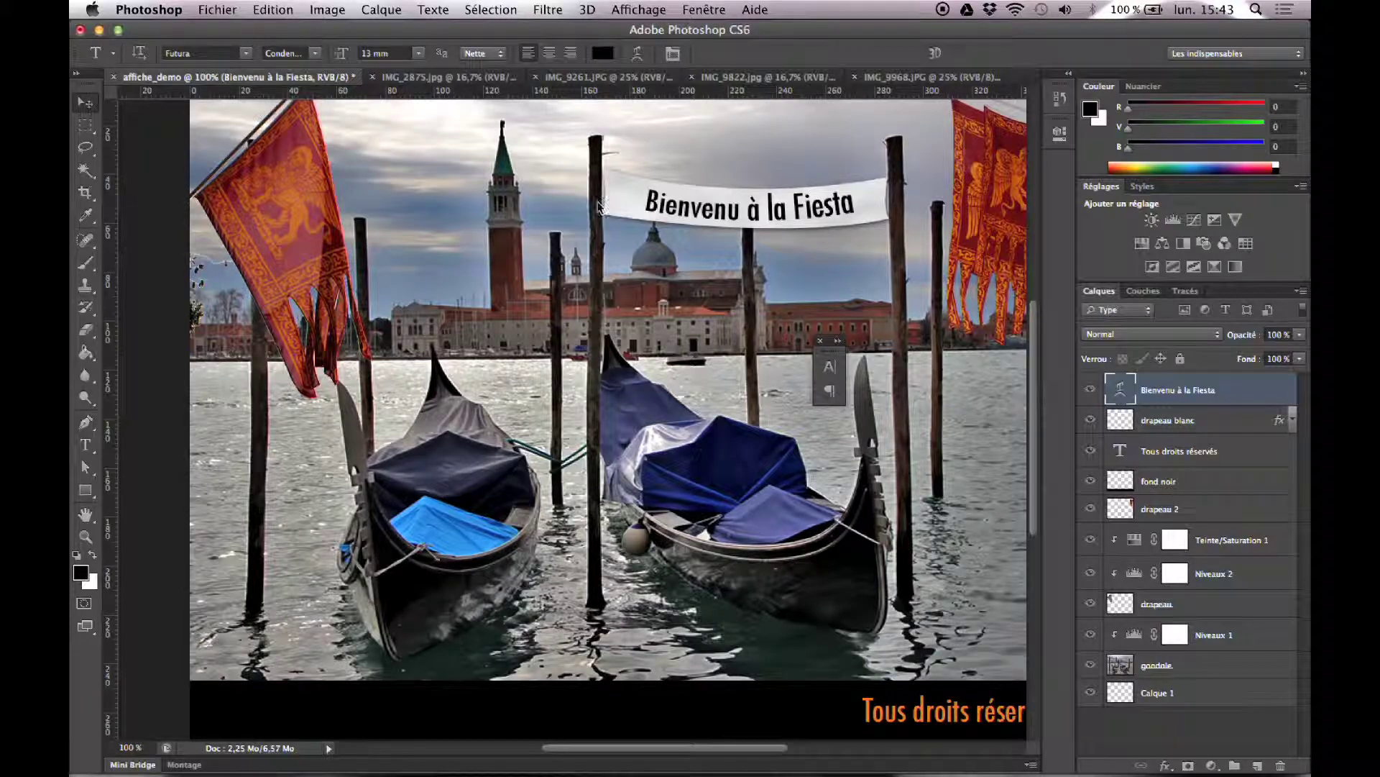
pyautogui.click(273, 10)
pyautogui.click(368, 374)
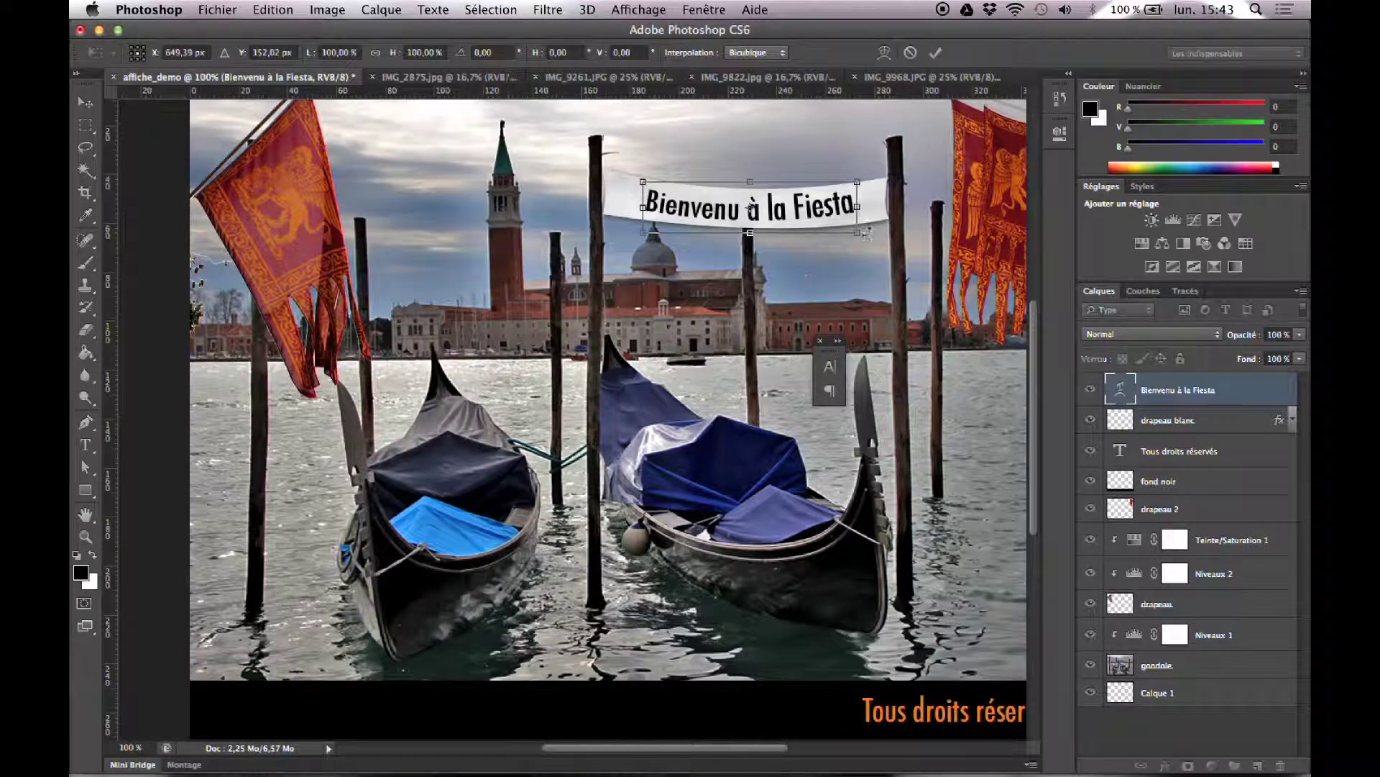
pyautogui.moveTo(859, 207); pyautogui.dragTo(871, 207)
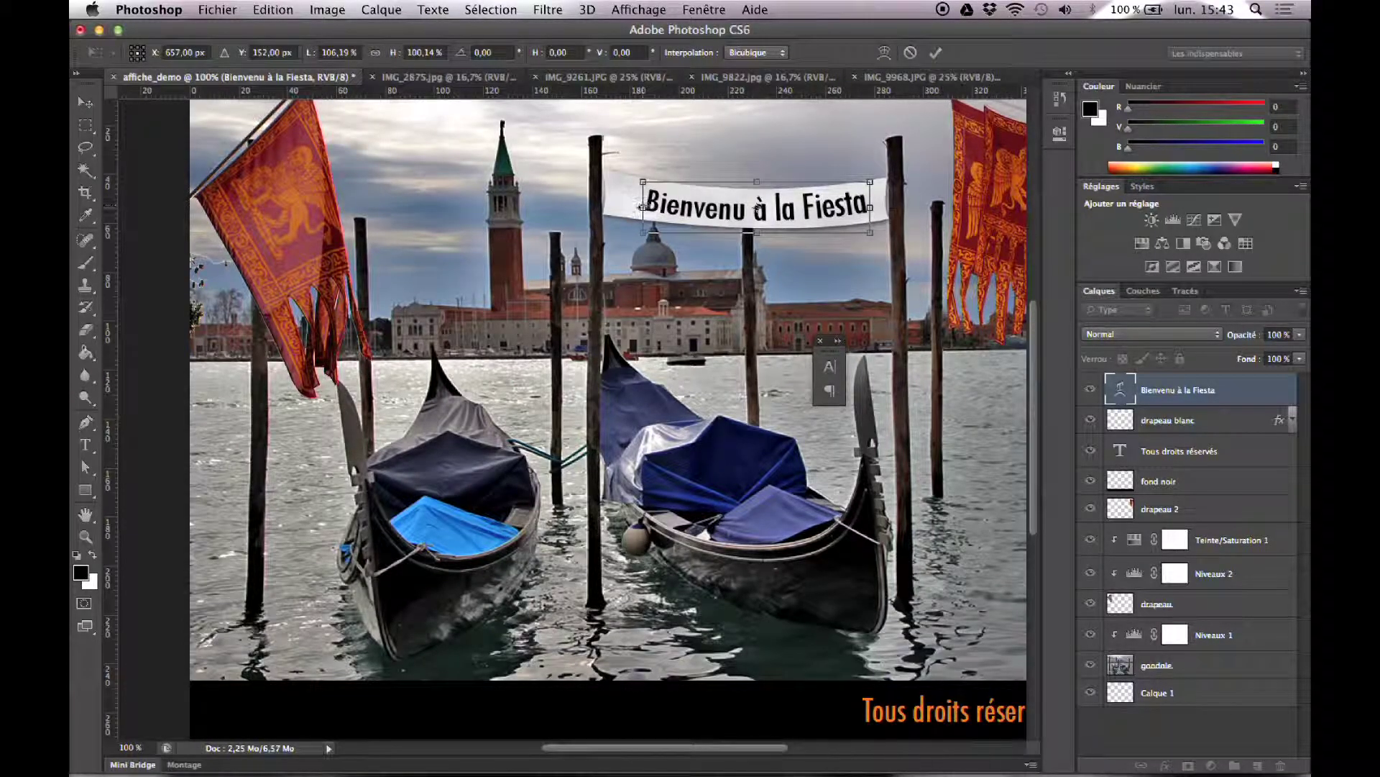
pyautogui.moveTo(643, 208); pyautogui.dragTo(623, 175)
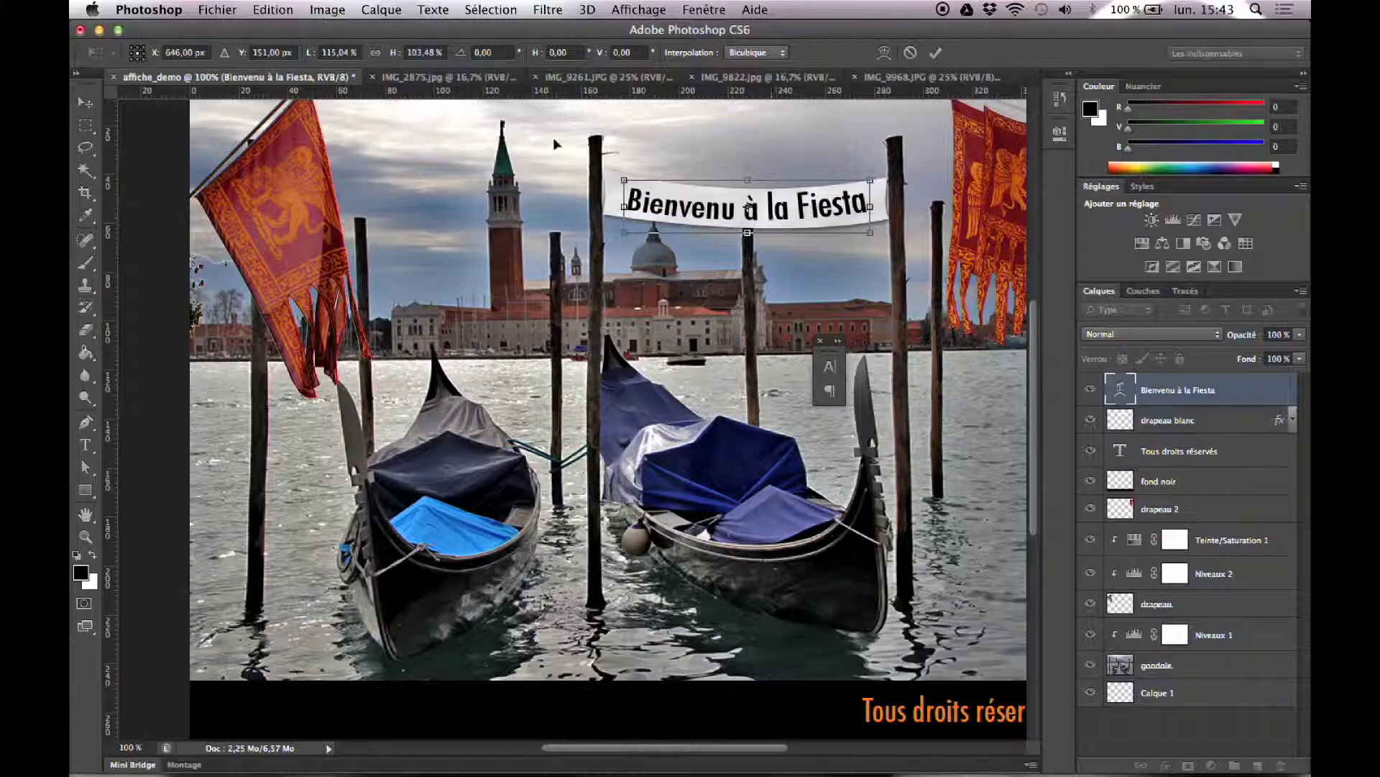
pyautogui.press('Return')
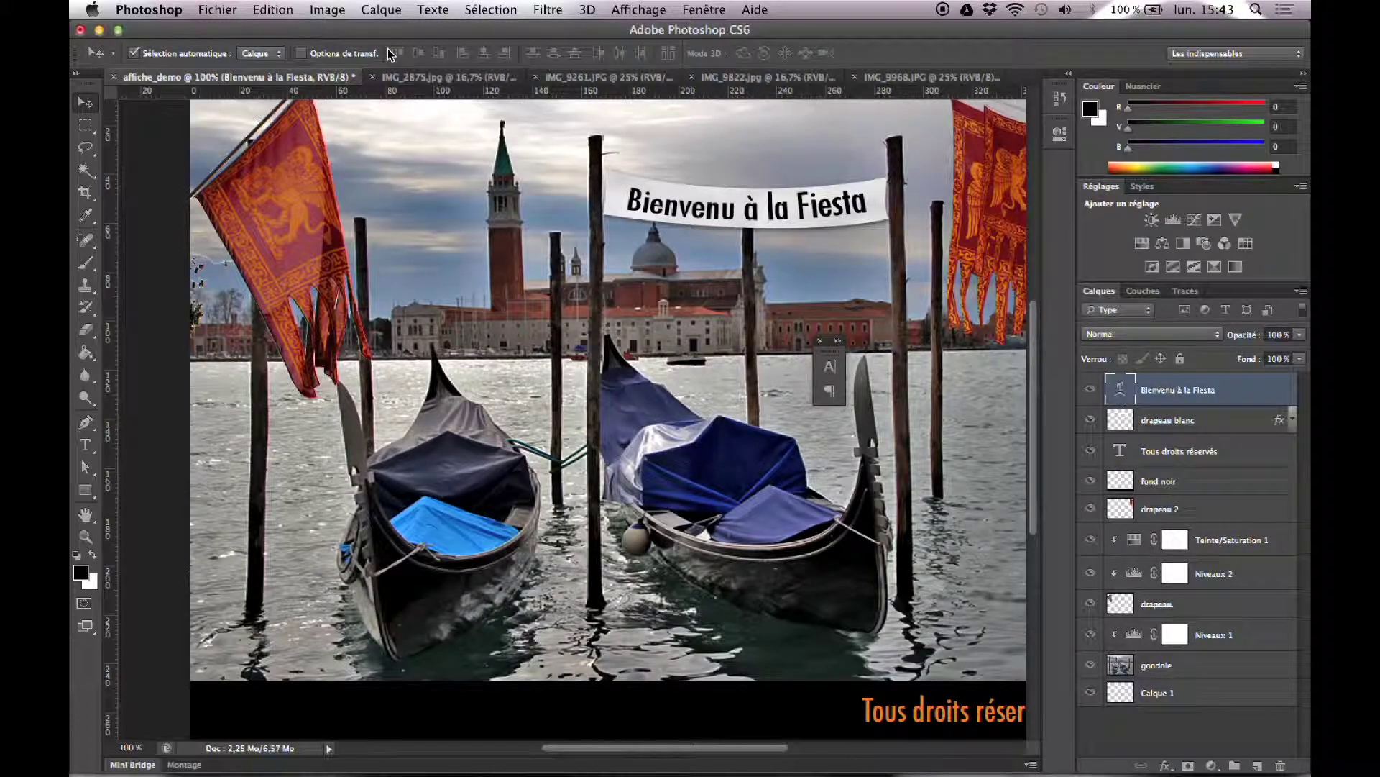